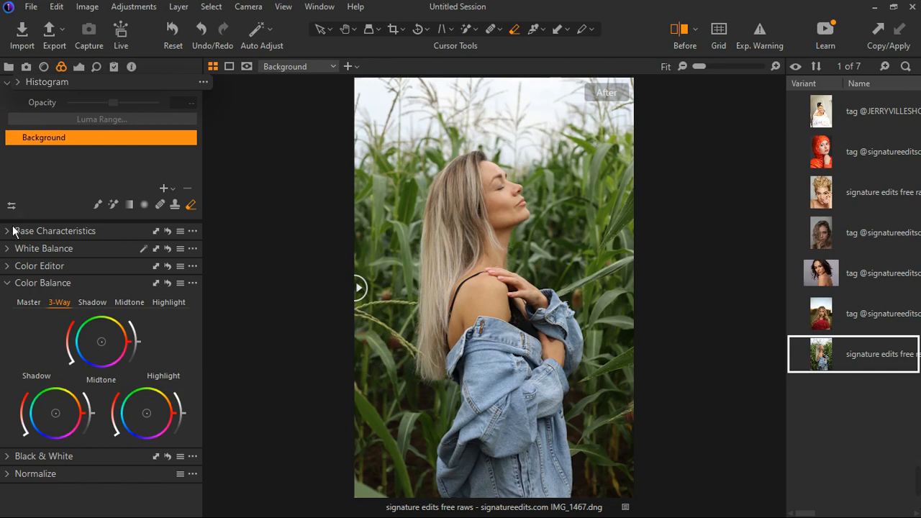
Collapse the Layers tool and turn off the before/after comparison of the cornfield portrait.
left_click(8, 81)
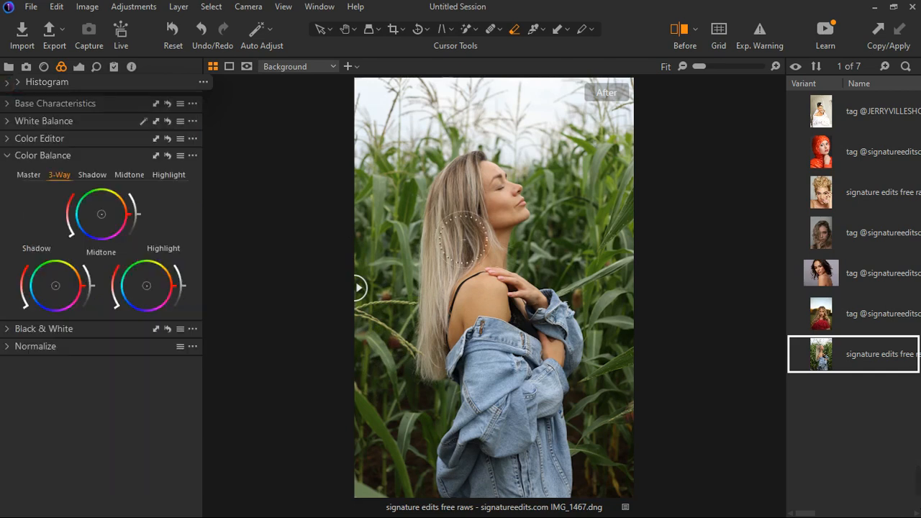
left_click(684, 43)
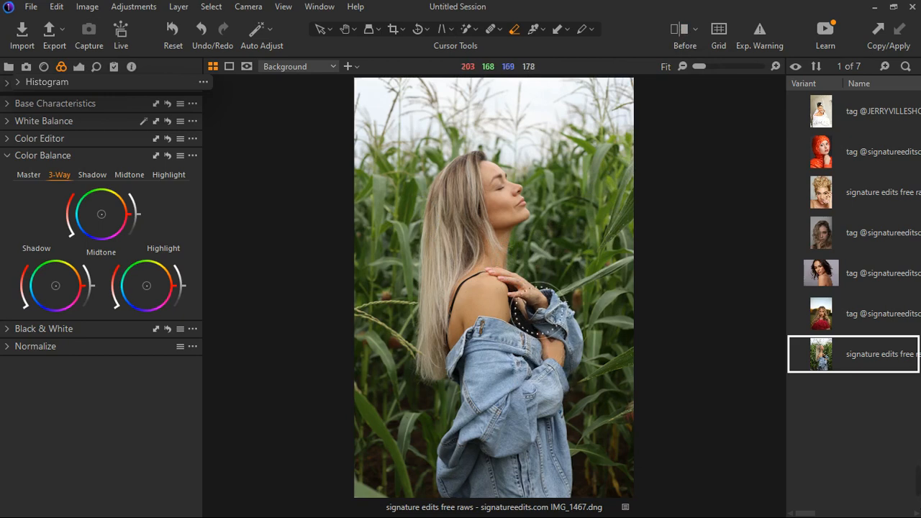
scroll(551, 306, "up", 1)
scroll(558, 319, "down", 1)
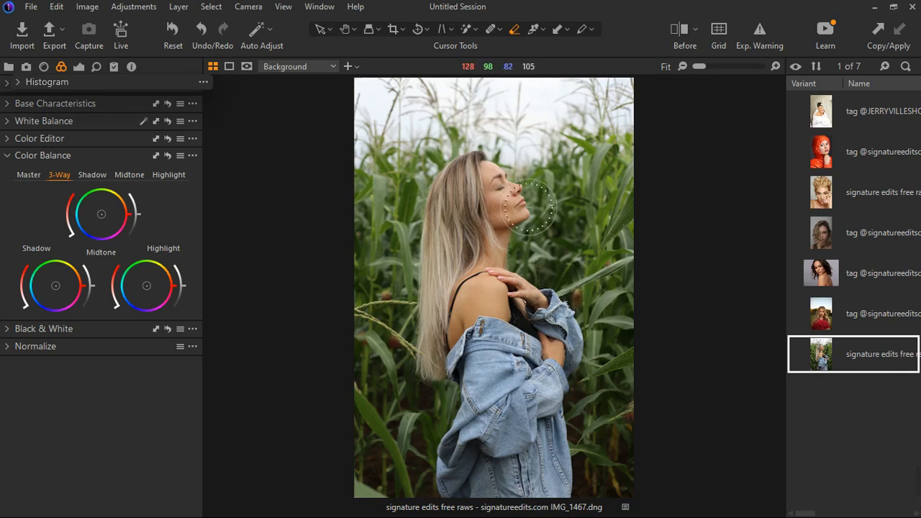
Expand the histogram and check the photo for overexposed areas with the exposure warning.
left_click(23, 88)
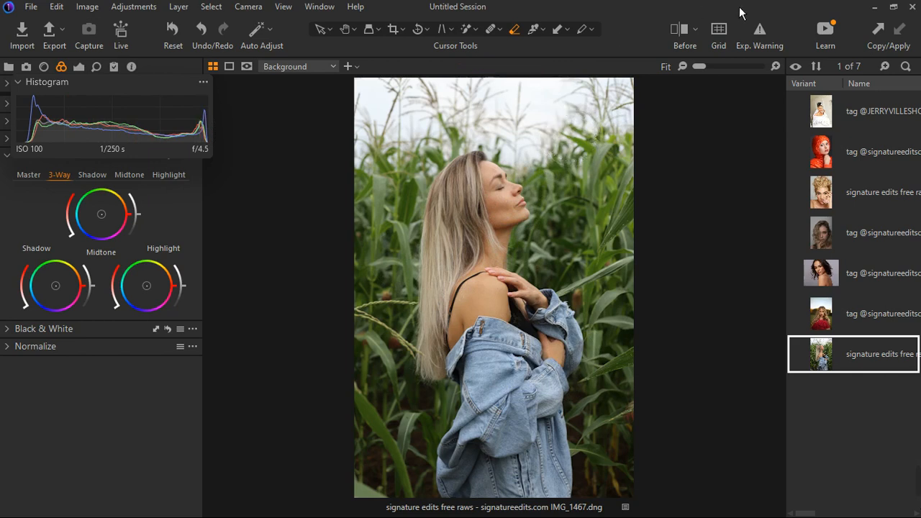
left_click(768, 43)
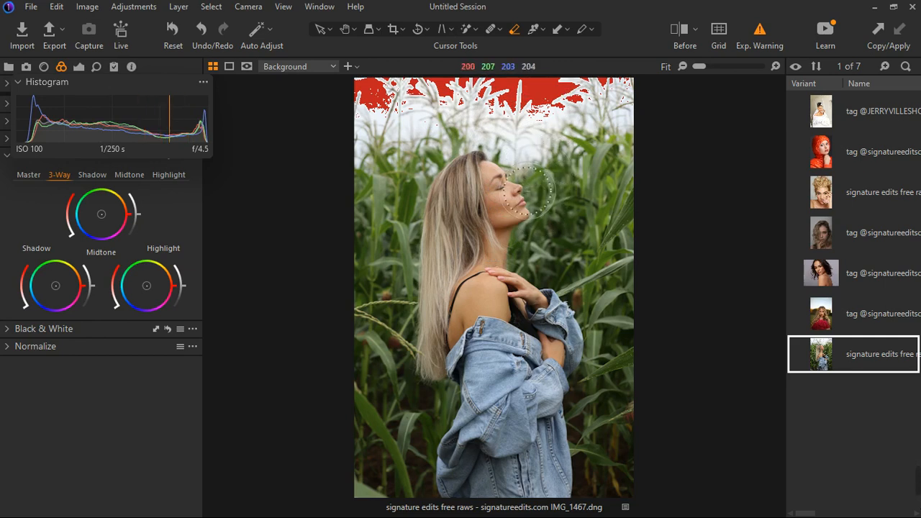
scroll(547, 189, "up", 2)
scroll(545, 184, "down", 2)
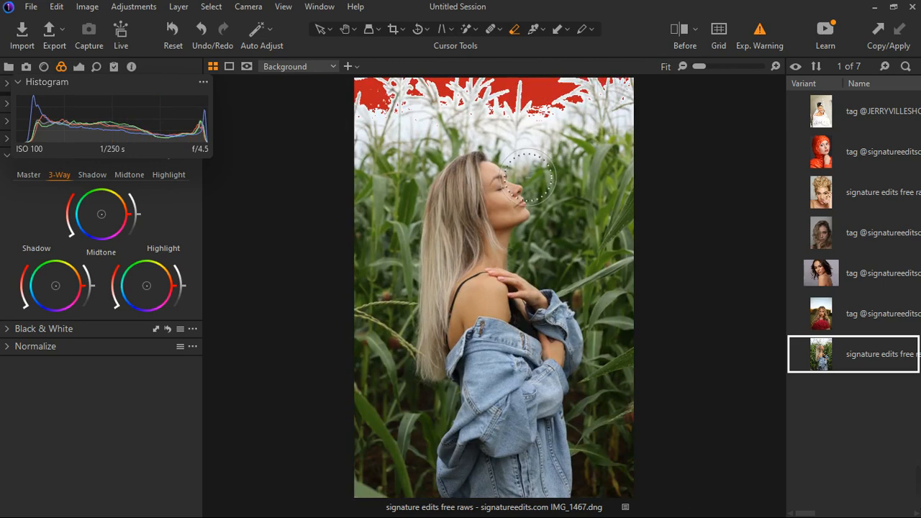
left_click(763, 37)
Turn on the split before/after comparison with its divider at the photo's left edge, and display the exposure tools.
left_click(687, 35)
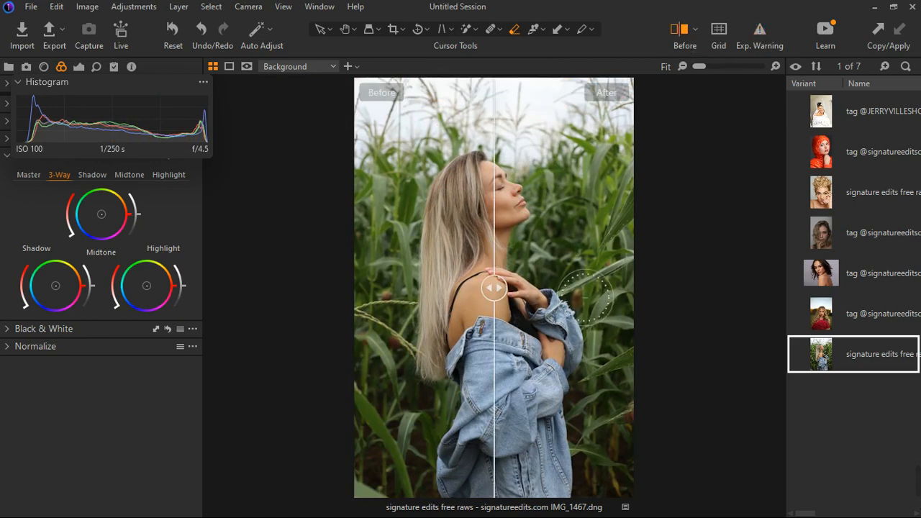
left_click_drag(494, 288, 362, 281)
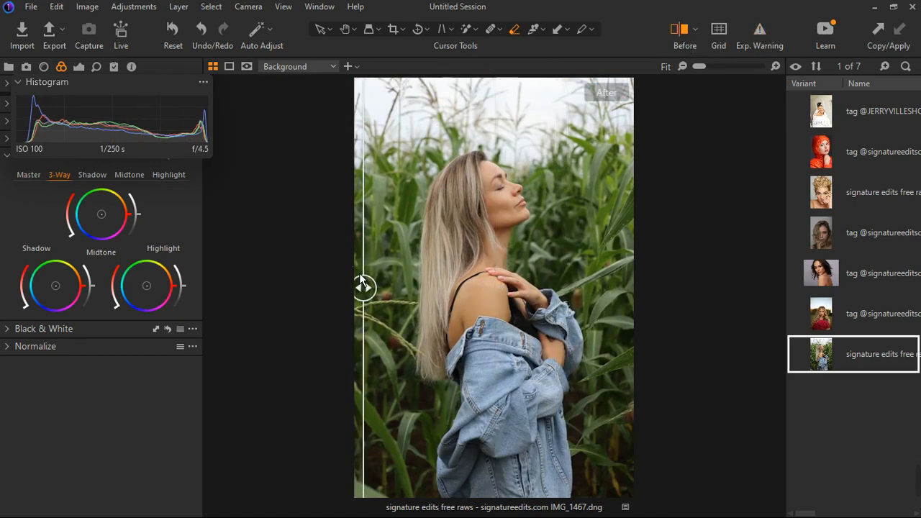
left_click(34, 177)
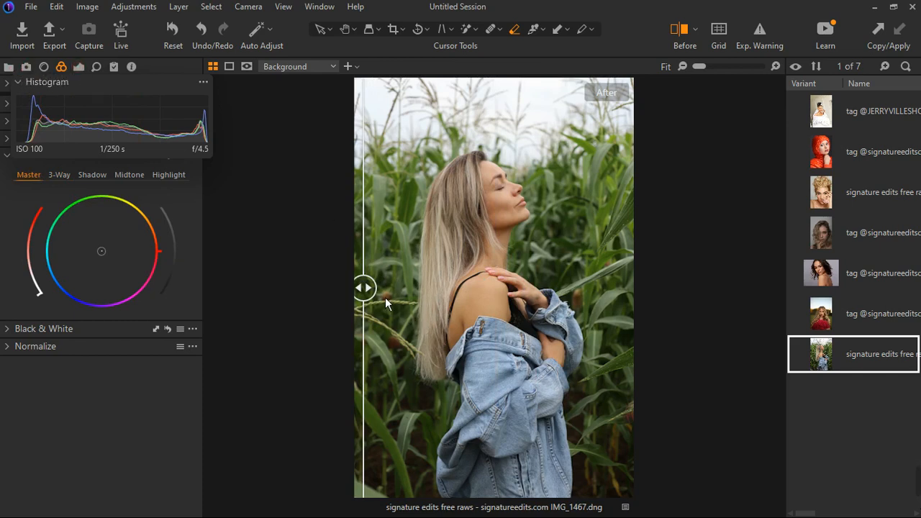
left_click(9, 67)
left_click(78, 66)
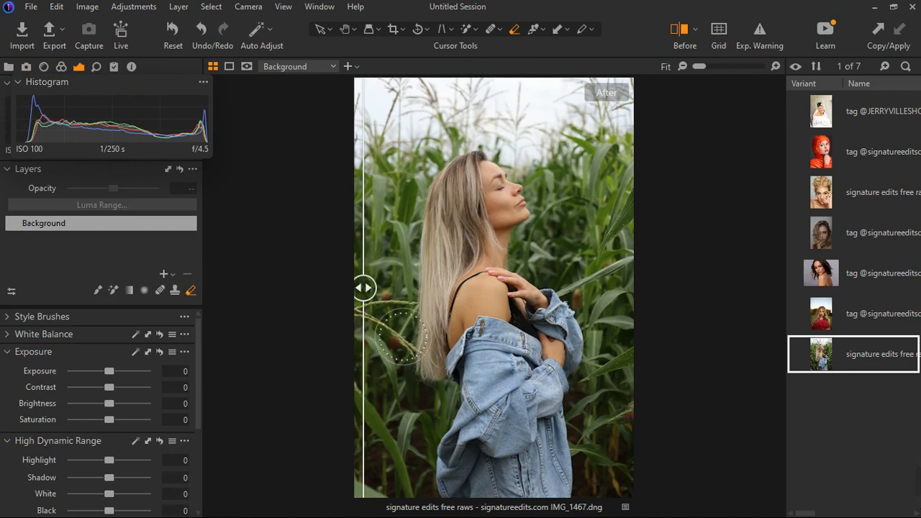
left_click_drag(367, 290, 351, 306)
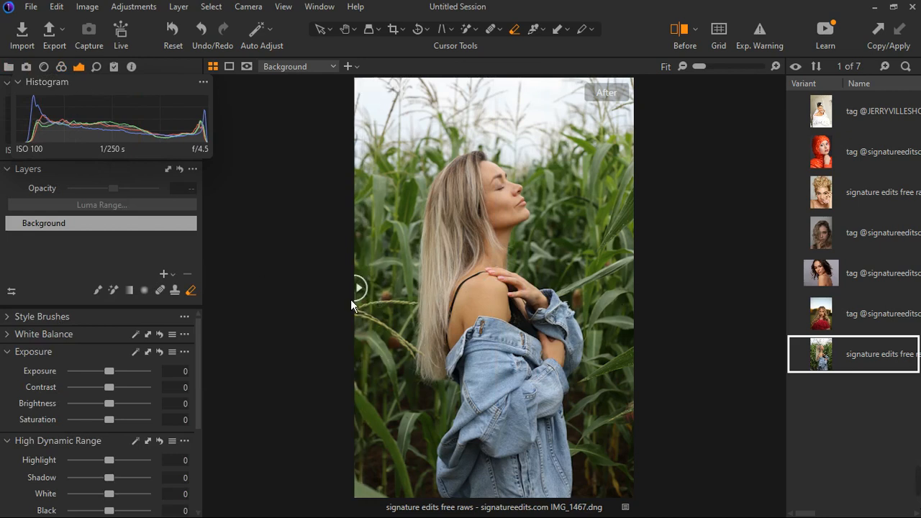
Examine the woman's hair, shoulder and hands up close, and turn off the before/after comparison.
scroll(525, 302, "up", 3)
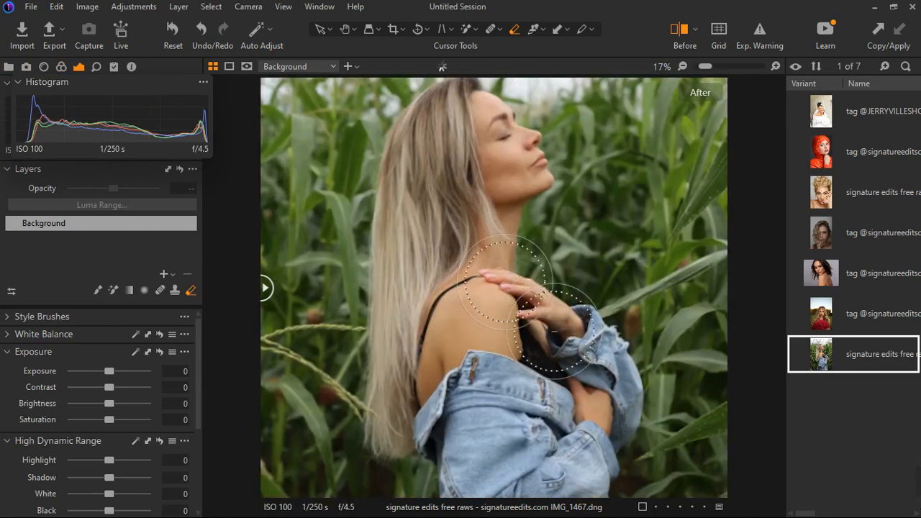
scroll(508, 281, "down", 2)
scroll(507, 280, "up", 4)
scroll(503, 277, "down", 1)
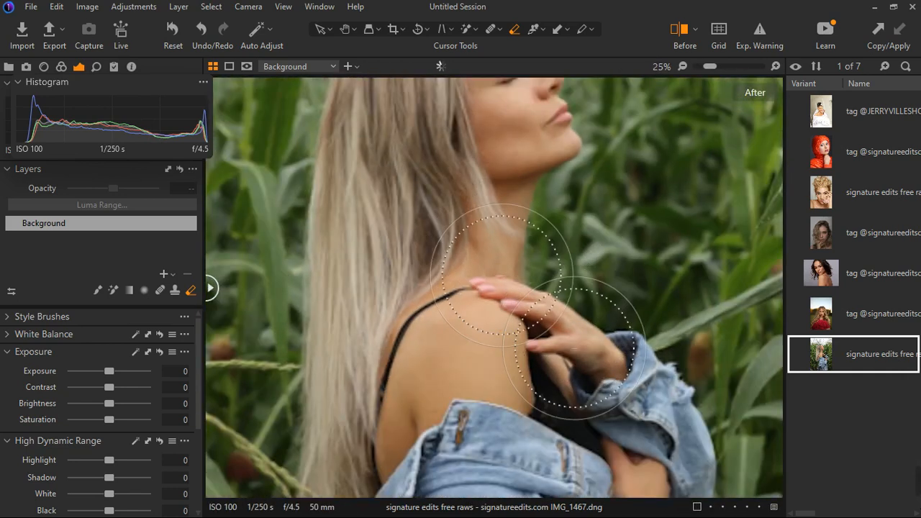
scroll(568, 345, "down", 1)
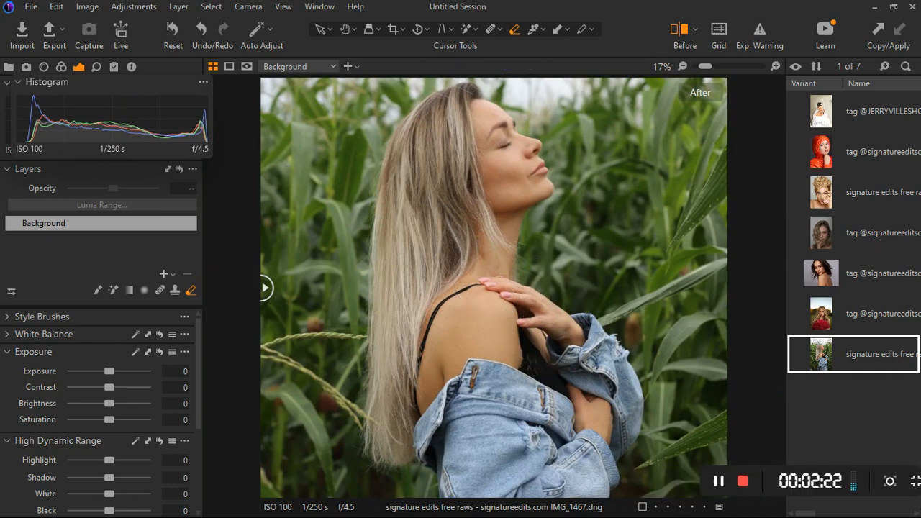
scroll(558, 359, "down", 1)
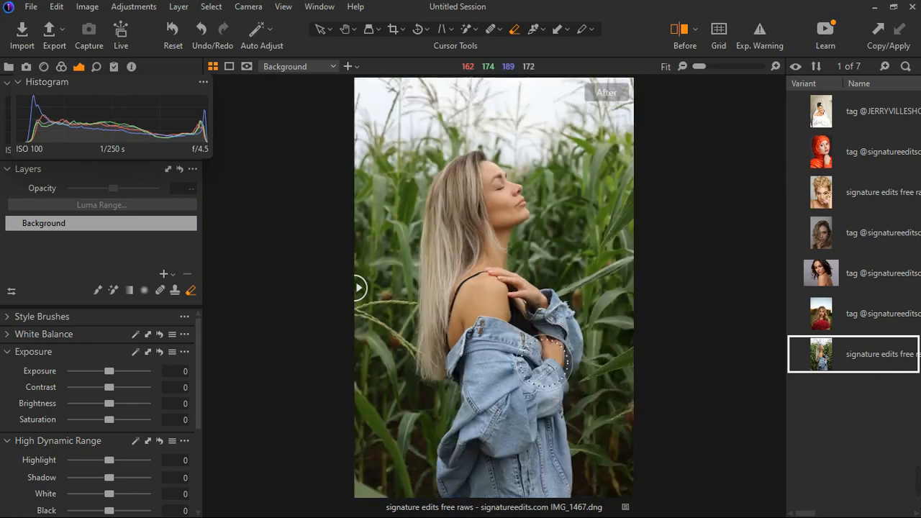
left_click(680, 33)
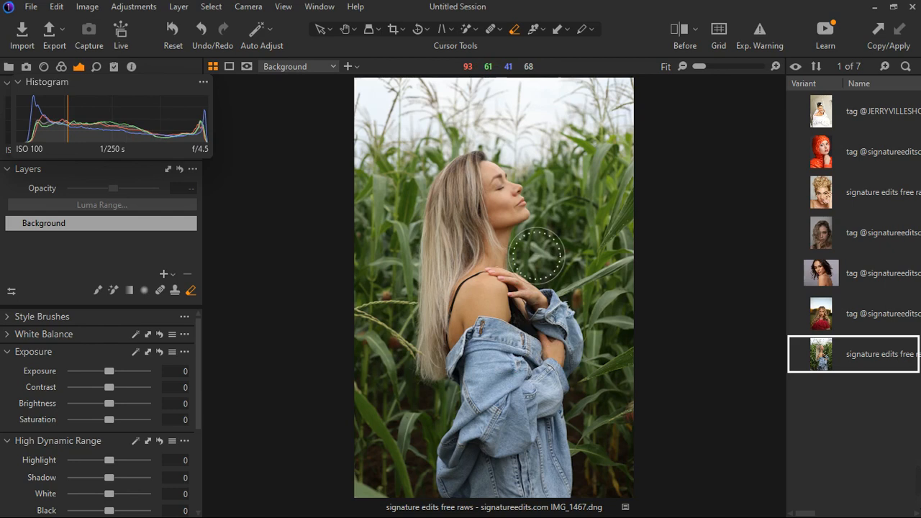
Collapse the Exposure and High Dynamic Range tools and recheck the sky with the exposure warning.
left_click(21, 353)
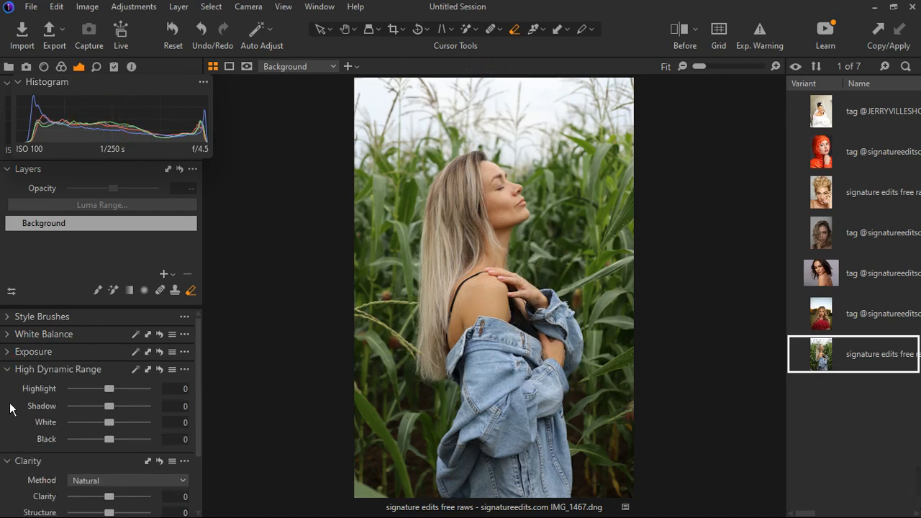
left_click(12, 371)
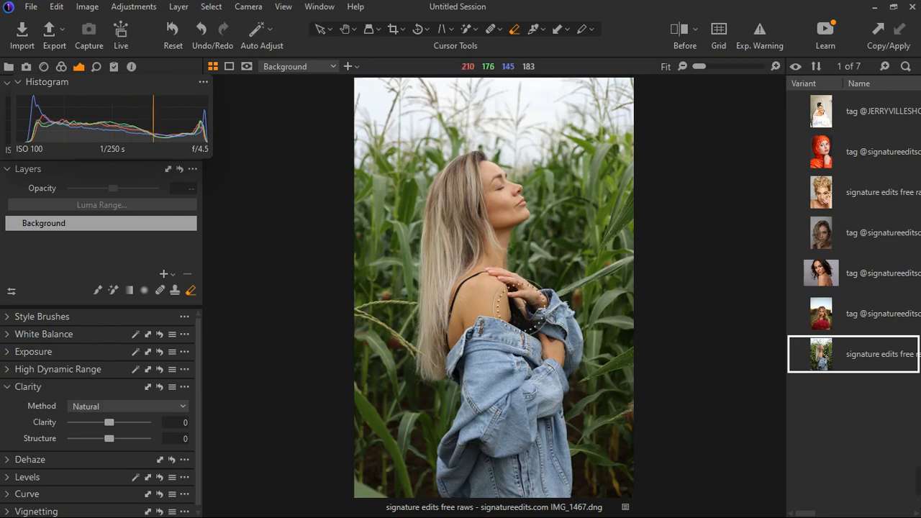
left_click(758, 42)
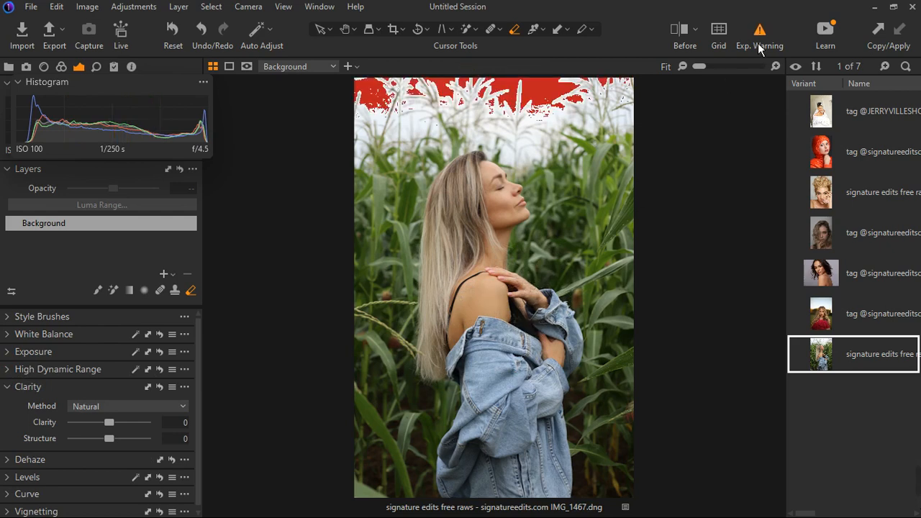
left_click(758, 43)
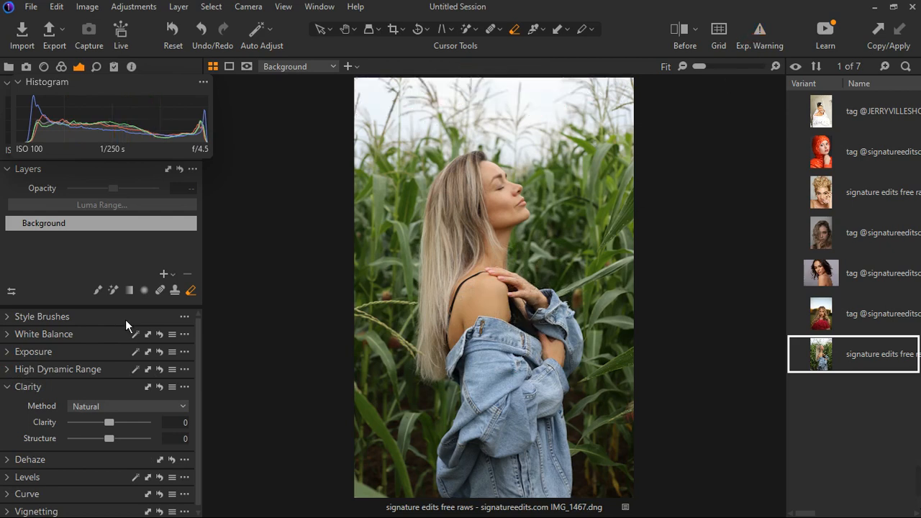
Add a new filled adjustment layer and name it "sky exposure".
left_click(172, 274)
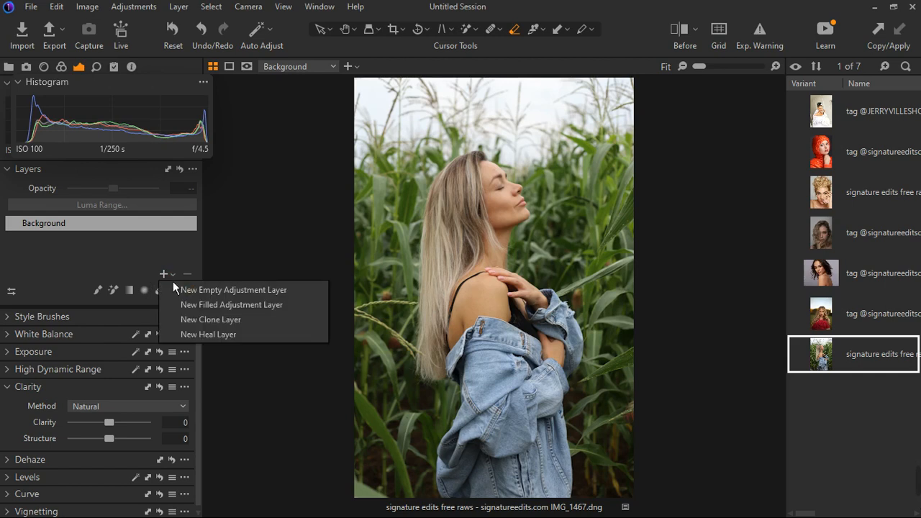
left_click(239, 304)
double_click(56, 223)
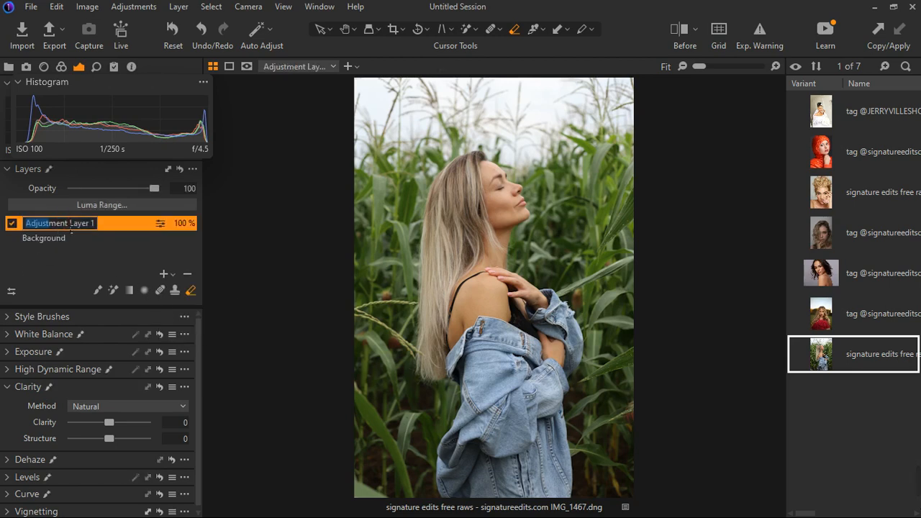
type("sky")
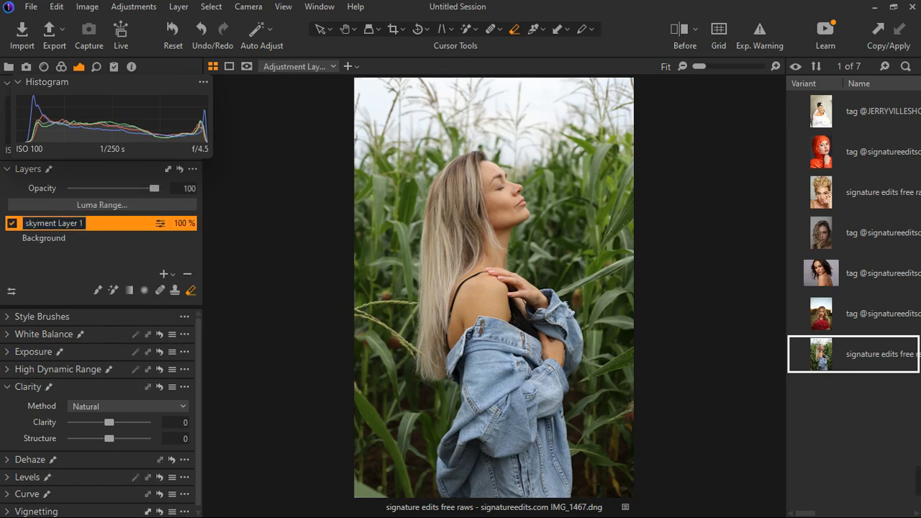
key("Right")
key("Right")
key("Right")
key("Right")
key("Right")
key("Right")
key("Right")
key("Right")
key("Right")
key("Right")
key("Right")
key("Right")
key("BackSpace")
key("BackSpace")
key("BackSpace")
key("BackSpace")
key("BackSpace")
key("BackSpace")
key("BackSpace")
key("BackSpace")
key("BackSpace")
key("BackSpace")
key("BackSpace")
key("BackSpace")
key("BackSpace")
key("BackSpace")
key("BackSpace")
type("sky")
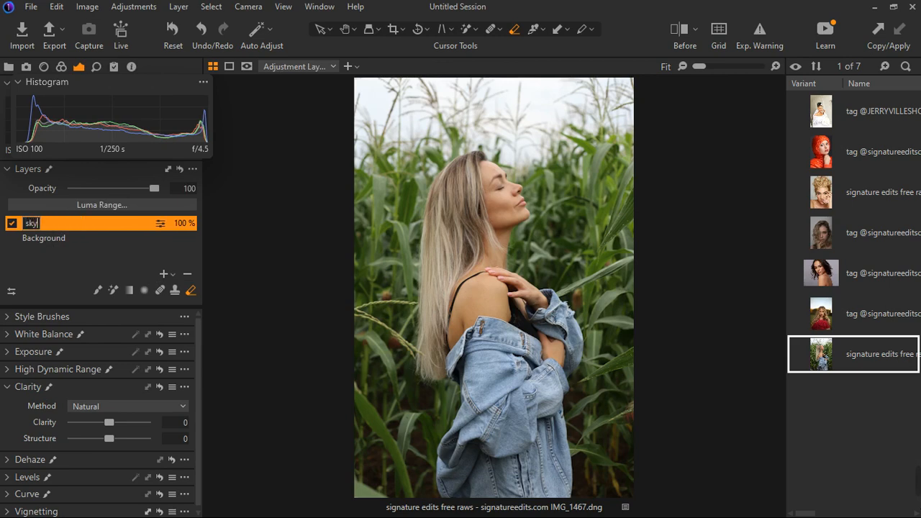
type(" exposure")
key("Return")
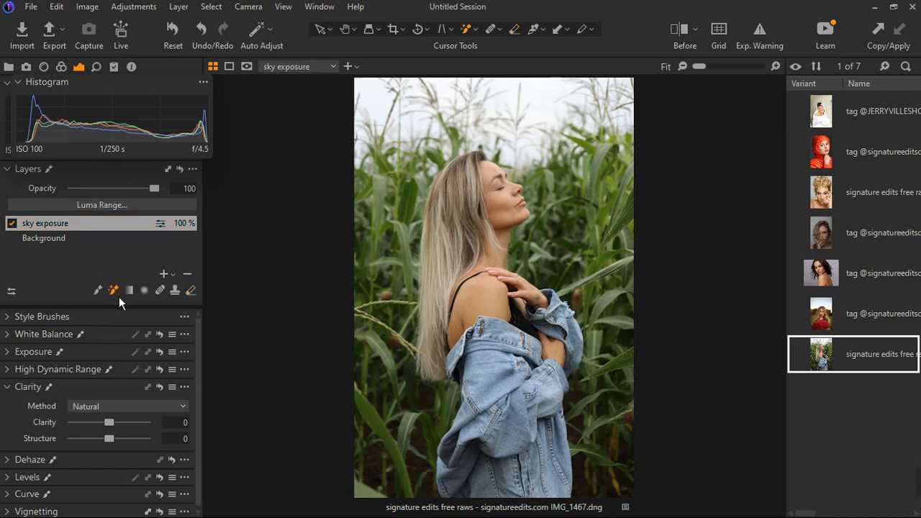
Set the Magic Brush to a tolerance of 12 and a refine edge of 8.
right_click(558, 103)
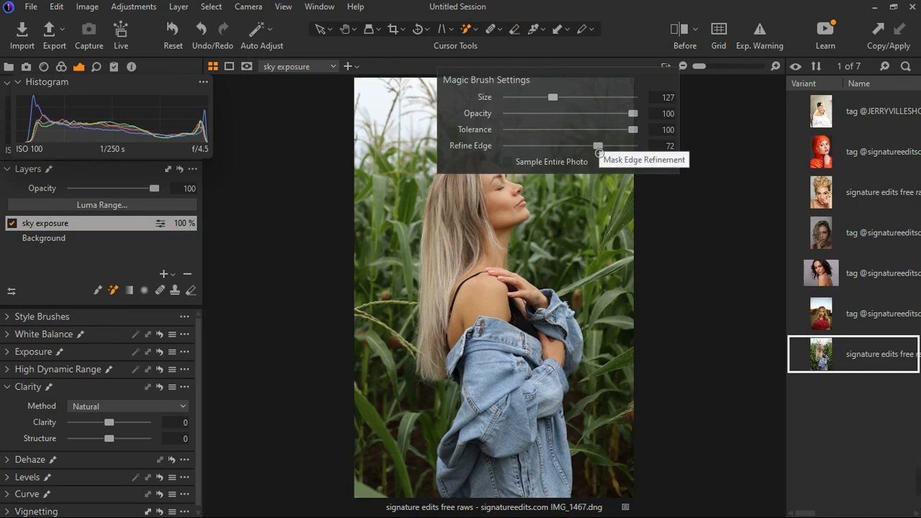
left_click_drag(598, 145, 520, 146)
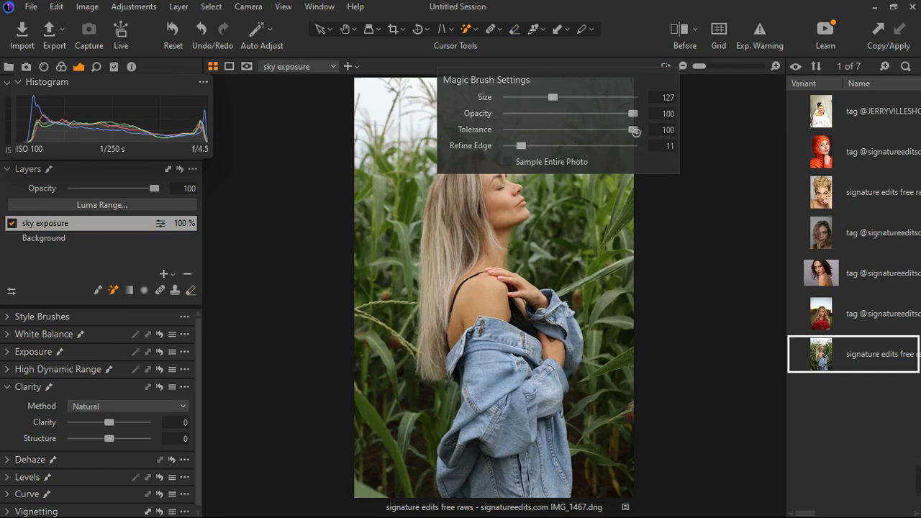
mouse_move(632, 130)
left_mouse_down()
mouse_move(523, 129)
mouse_move(517, 146)
left_mouse_up()
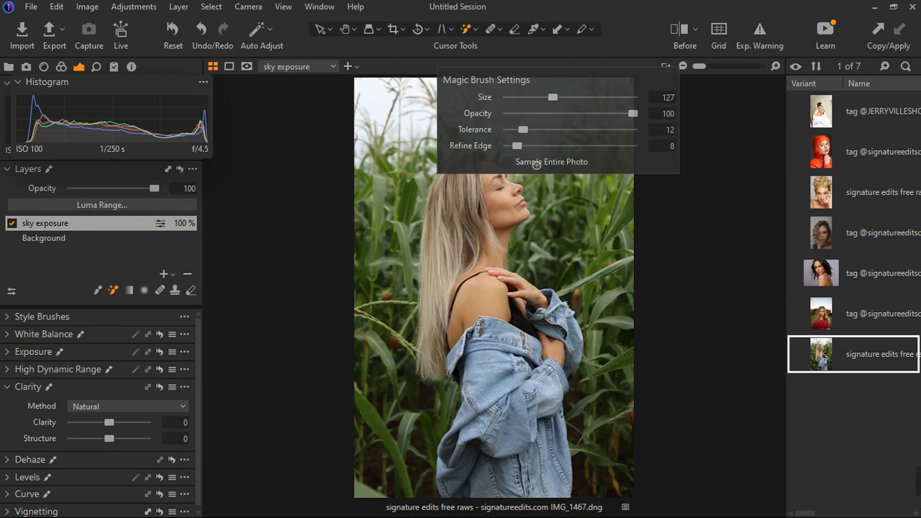
left_click(370, 105)
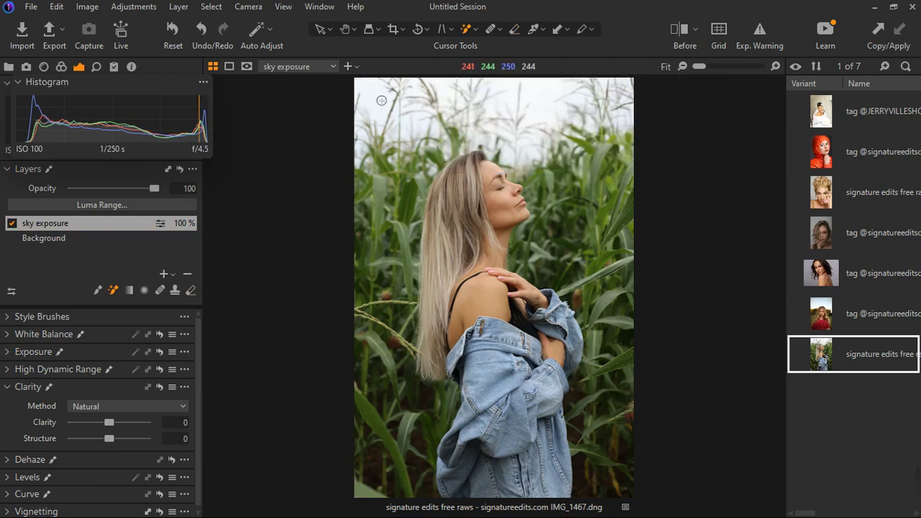
Mask the sky above the cornfield on the sky exposure layer with the Magic Brush, including its upper-right corner.
left_click(376, 95)
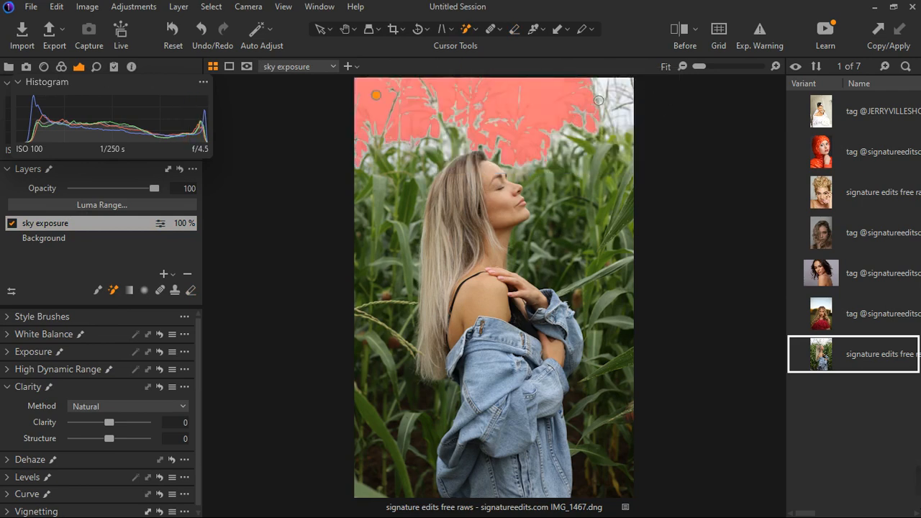
scroll(609, 82, "up", 1)
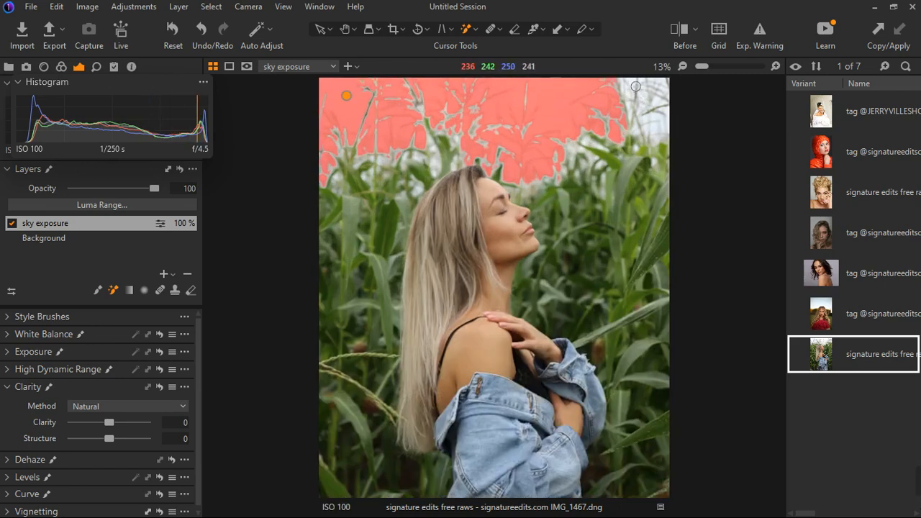
left_click(631, 82)
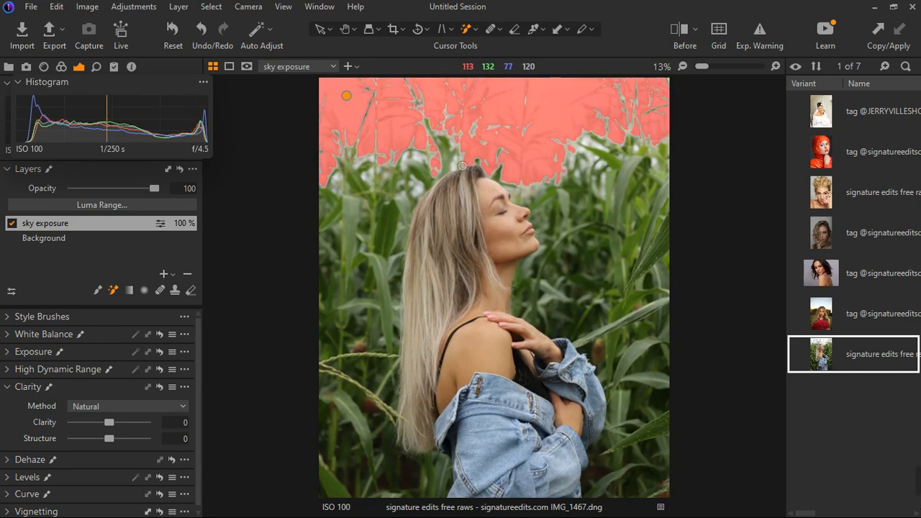
Raise the Magic Brush's Refine Edge slightly and examine the sky mask's edges around the leaves above the woman's head.
right_click(569, 100)
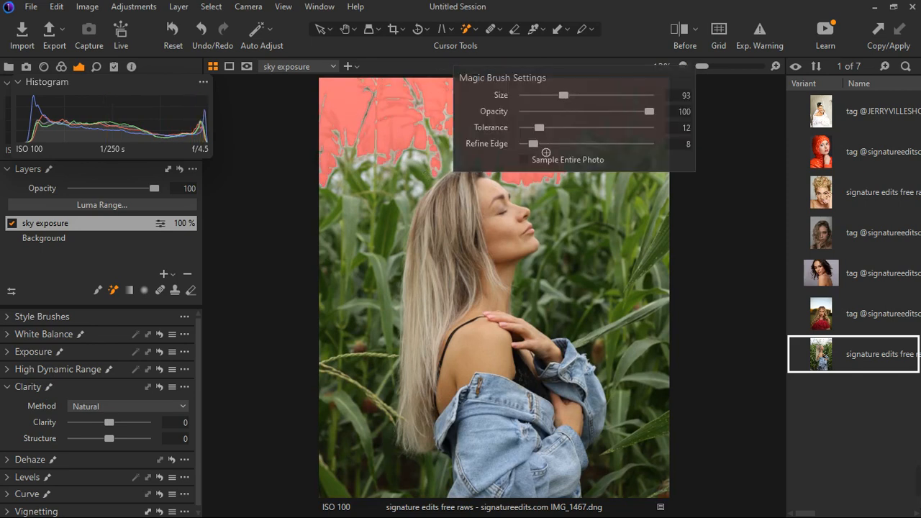
left_click_drag(539, 148, 556, 147)
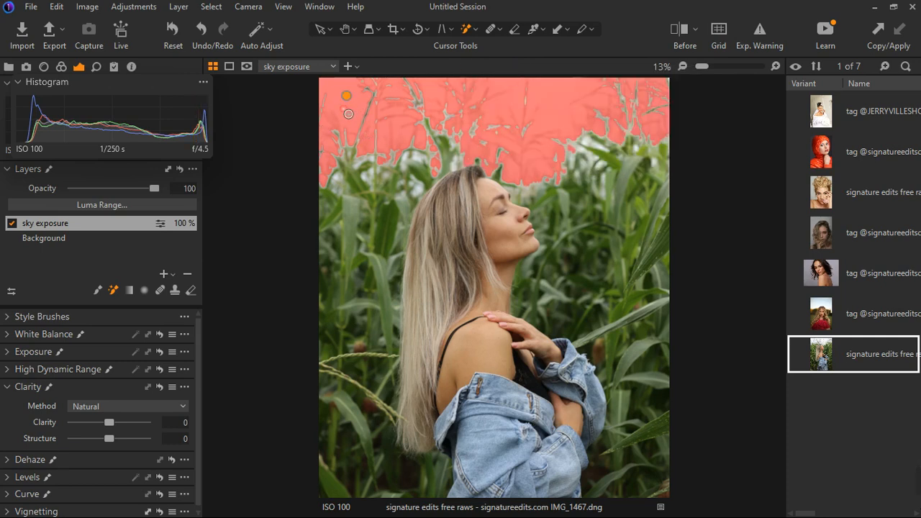
scroll(565, 150, "up", 2)
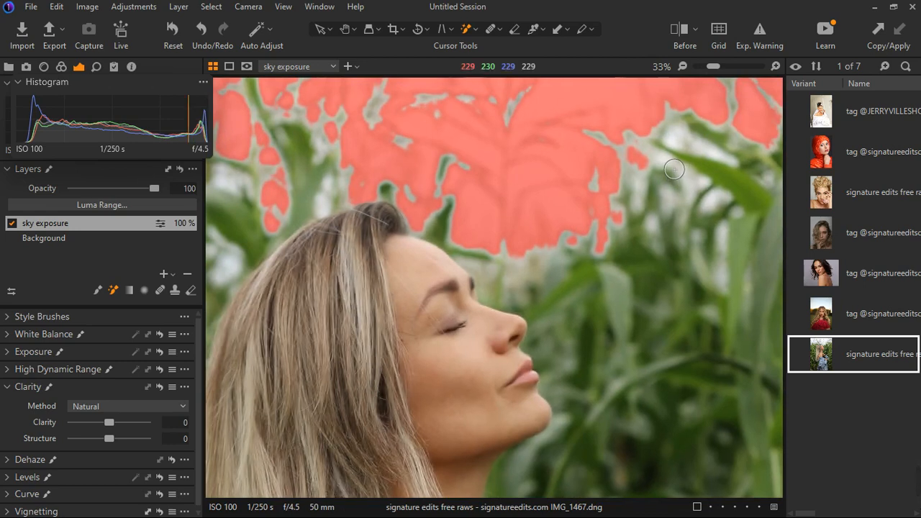
Add a small gap between the leaves to the right of the woman's face to the sky mask and hide the mask overlay.
left_click(670, 163)
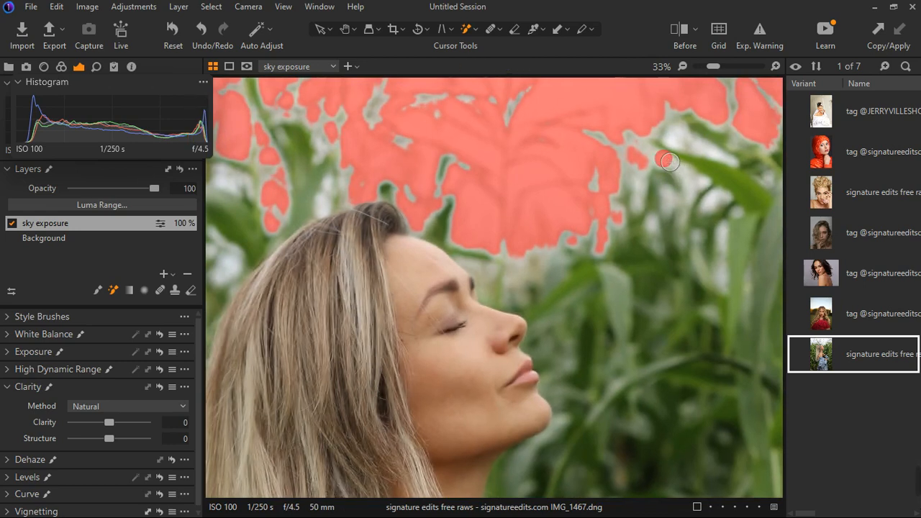
key("ctrl+0")
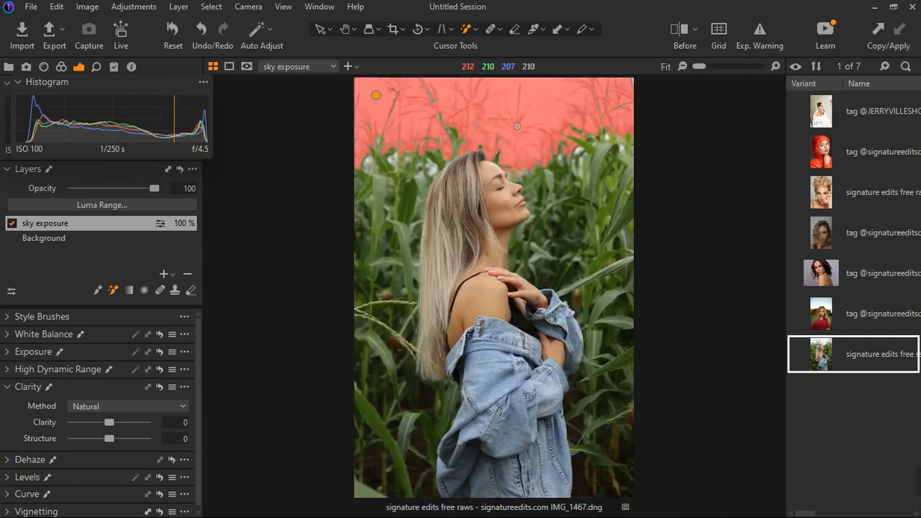
key("m")
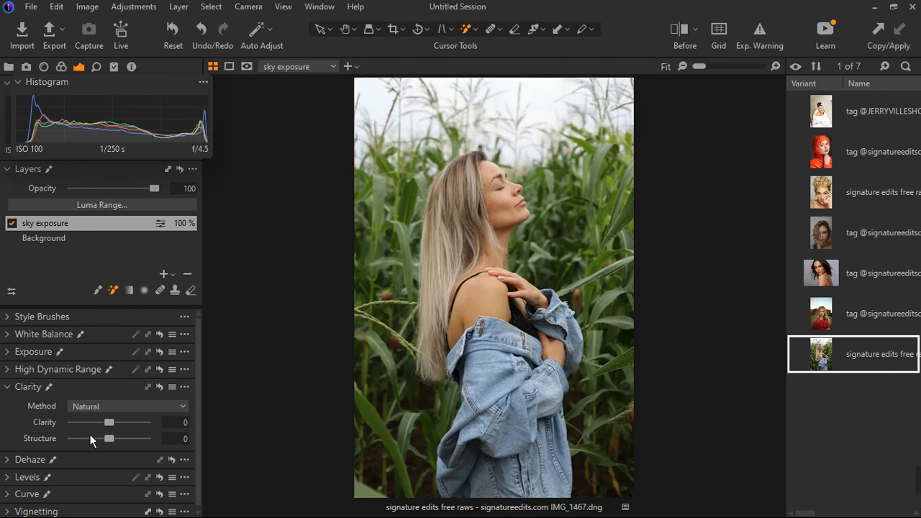
Expand the Exposure and High Dynamic Range settings and check the sky for clipping with the exposure warning, switching it off again.
left_click(15, 375)
left_click(9, 353)
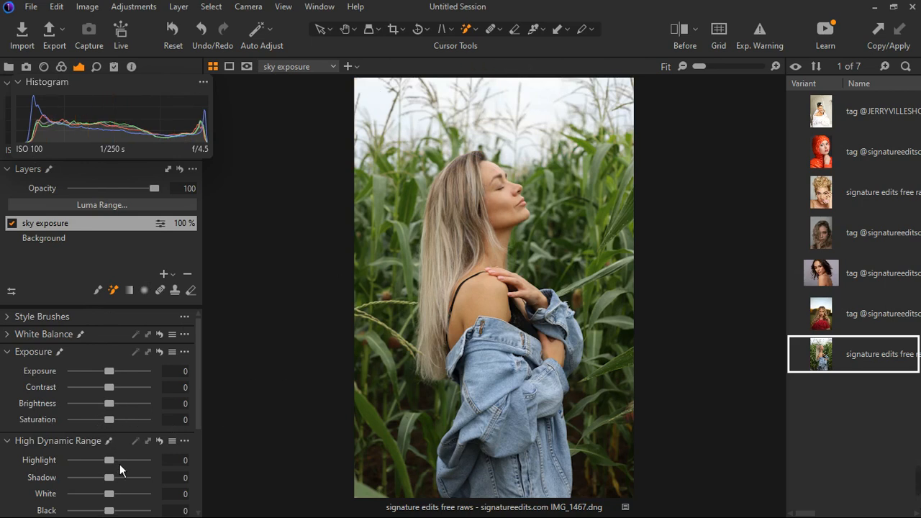
scroll(133, 470, "down", 3)
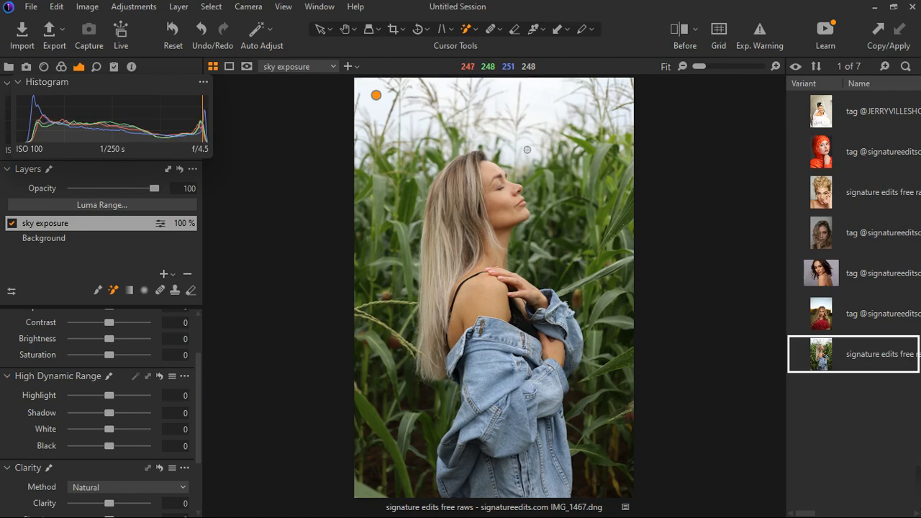
left_click(762, 33)
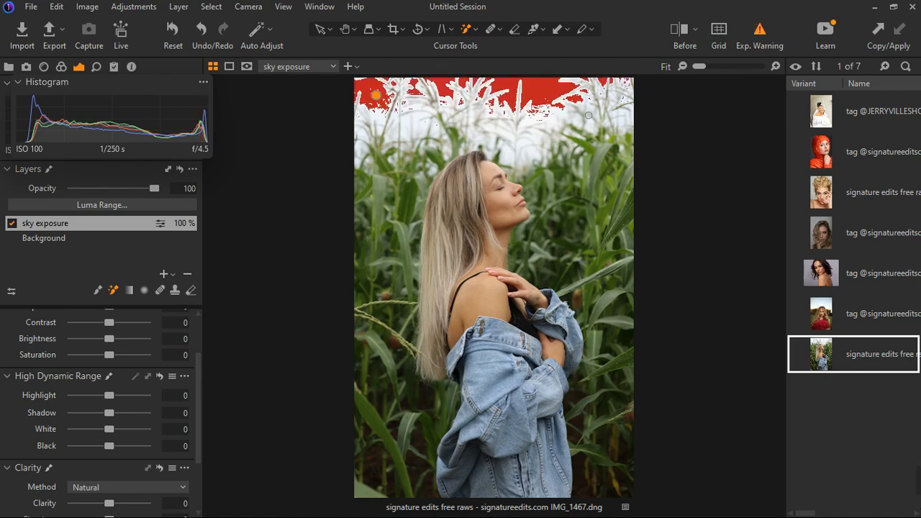
left_click(773, 39)
Try darkening the masked sky with Exposure at -2.76 and reset it to 0.
scroll(87, 346, "up", 1)
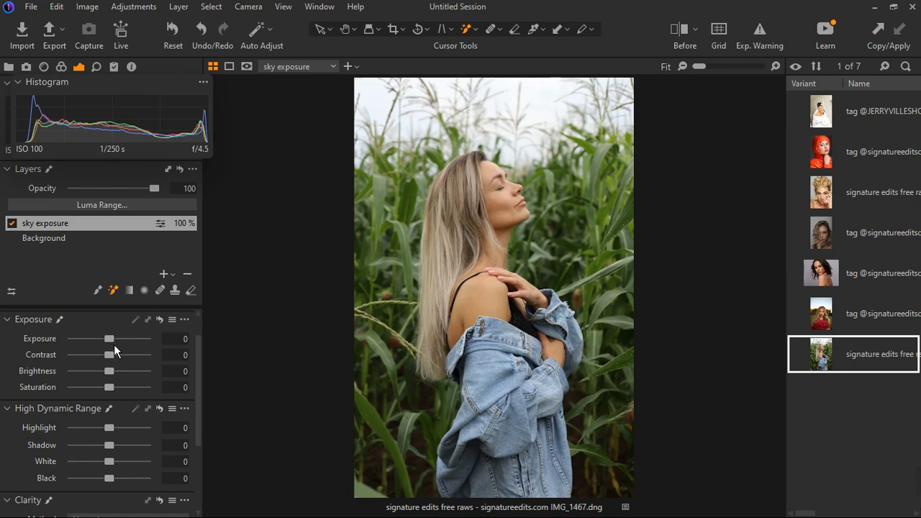
left_click_drag(114, 344, 89, 350)
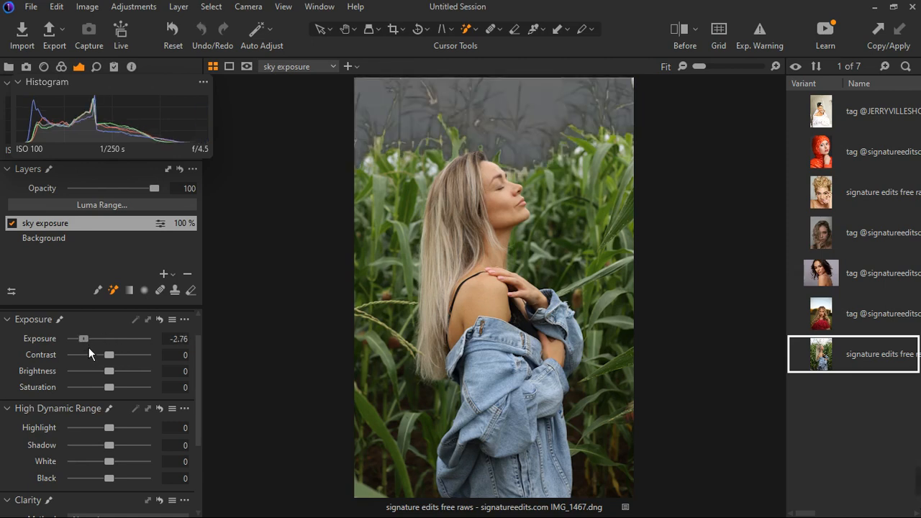
double_click(107, 342)
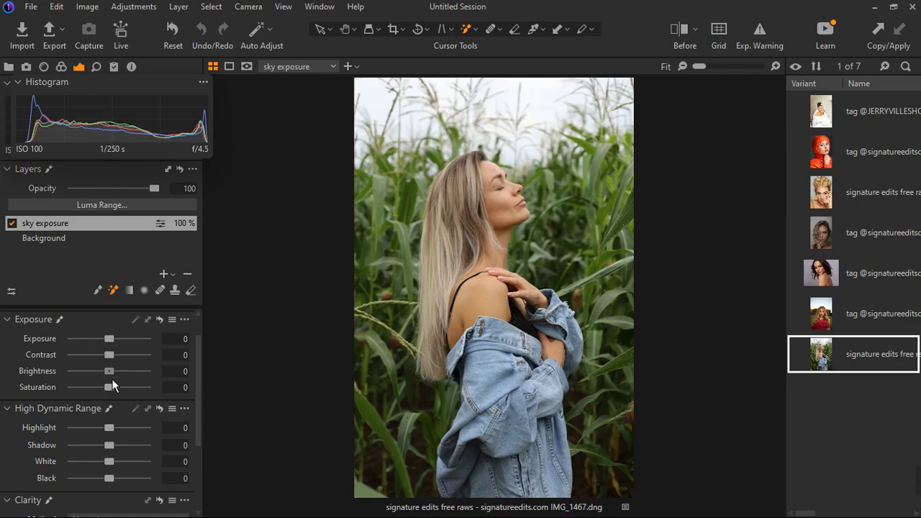
Try Brightness at -30 on the sky exposure layer, inspect the sky's edges around the leaves, and reset it to 0.
left_click_drag(112, 380, 88, 382)
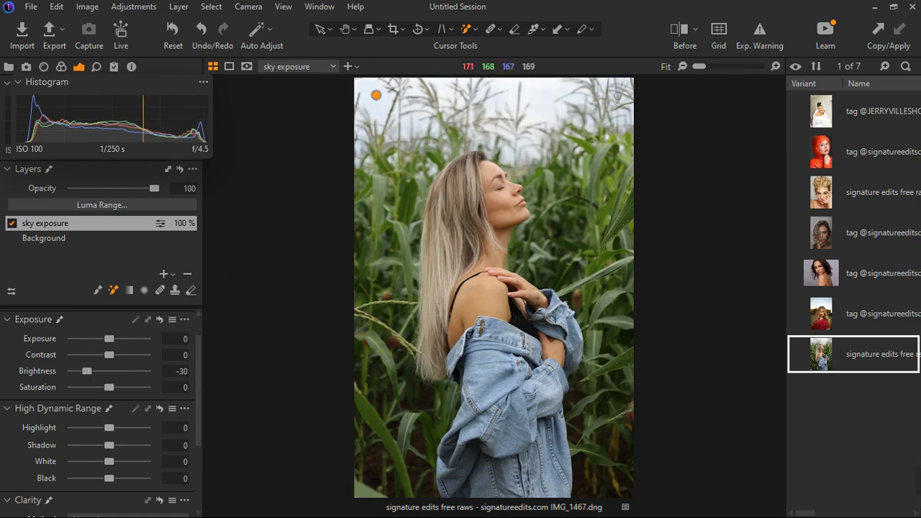
scroll(465, 161, "up", 1)
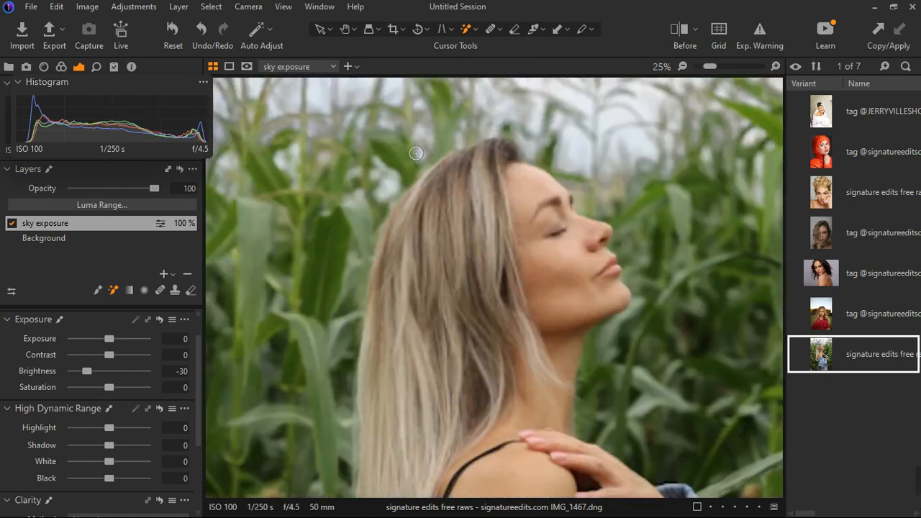
scroll(632, 185, "down", 1)
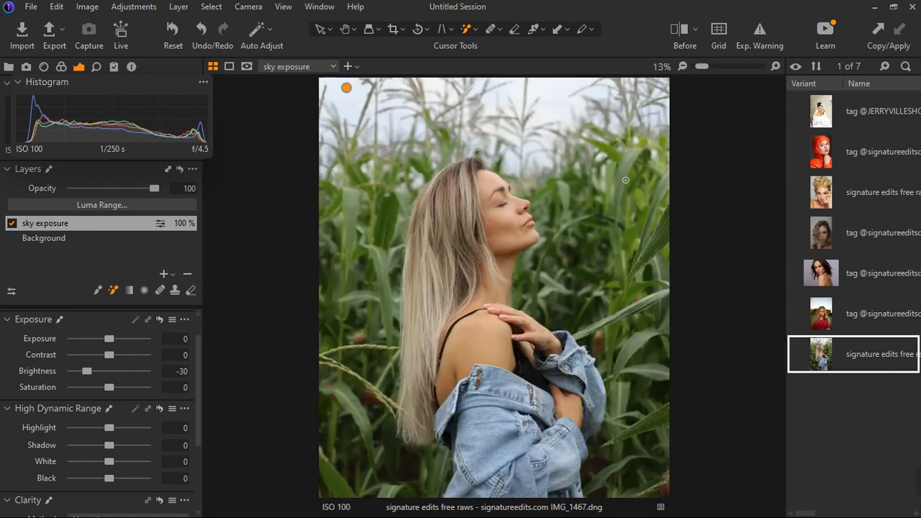
scroll(540, 152, "up", 1)
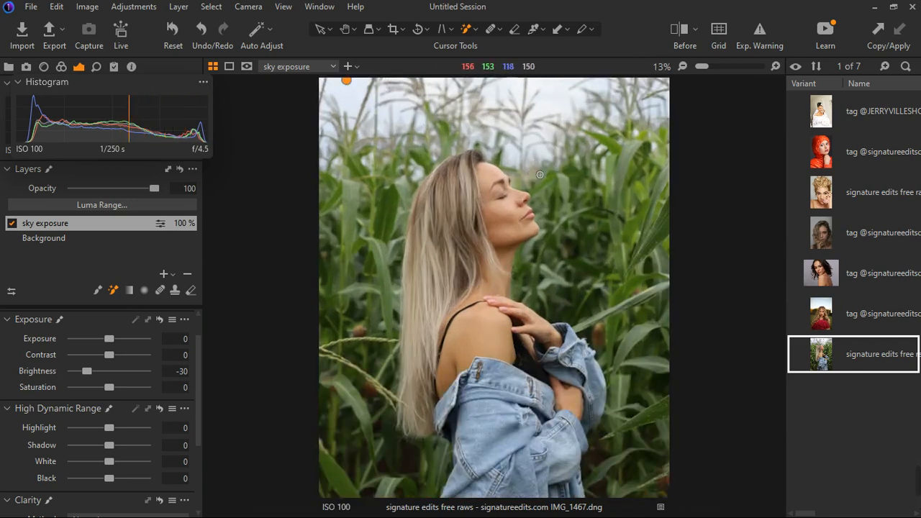
scroll(530, 159, "down", 1)
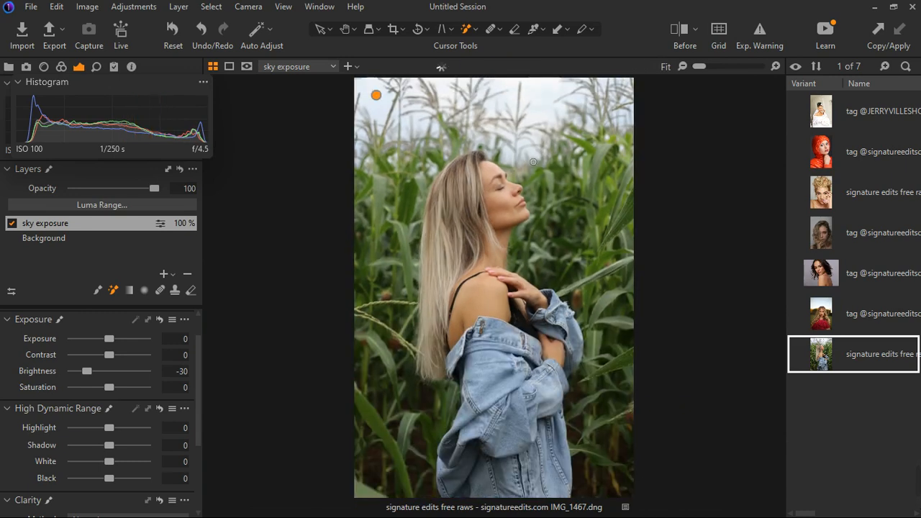
double_click(87, 371)
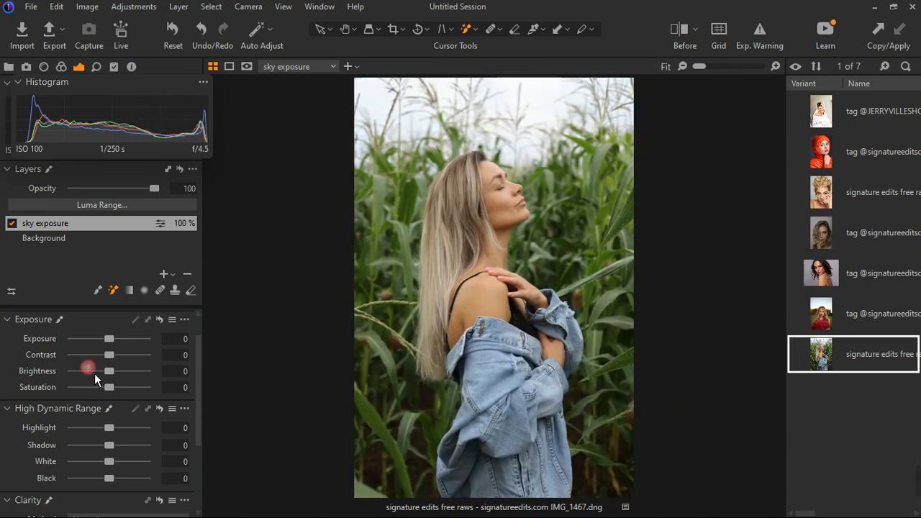
Try Highlight at -35 and White at -85 on the masked sky, resetting each to 0.
left_click_drag(113, 434, 101, 441)
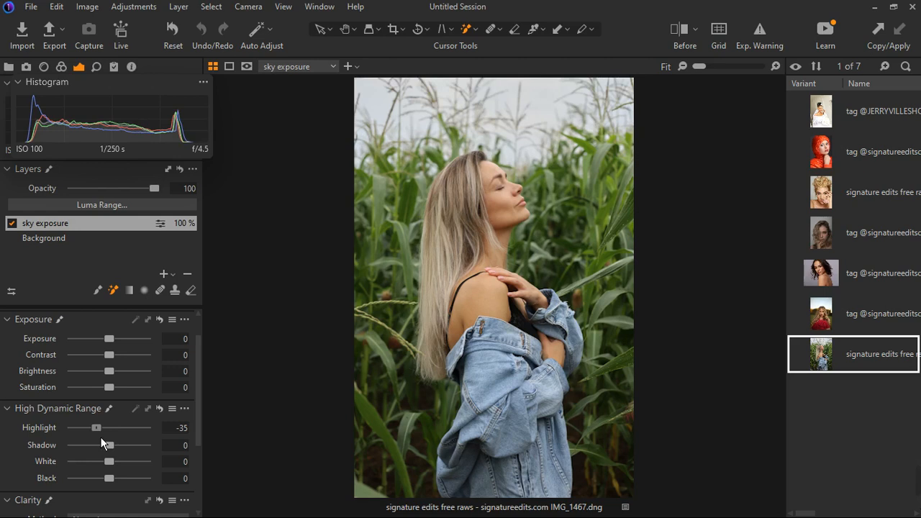
double_click(101, 437)
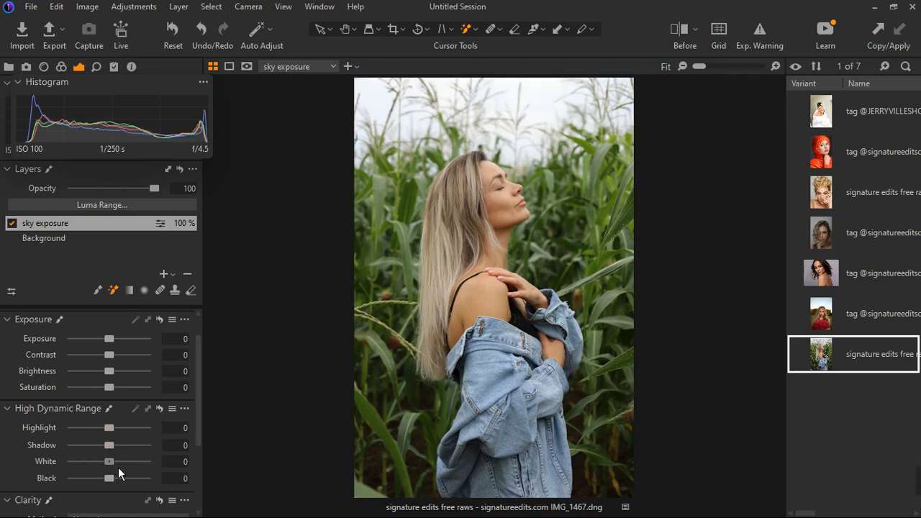
left_click_drag(118, 468, 88, 470)
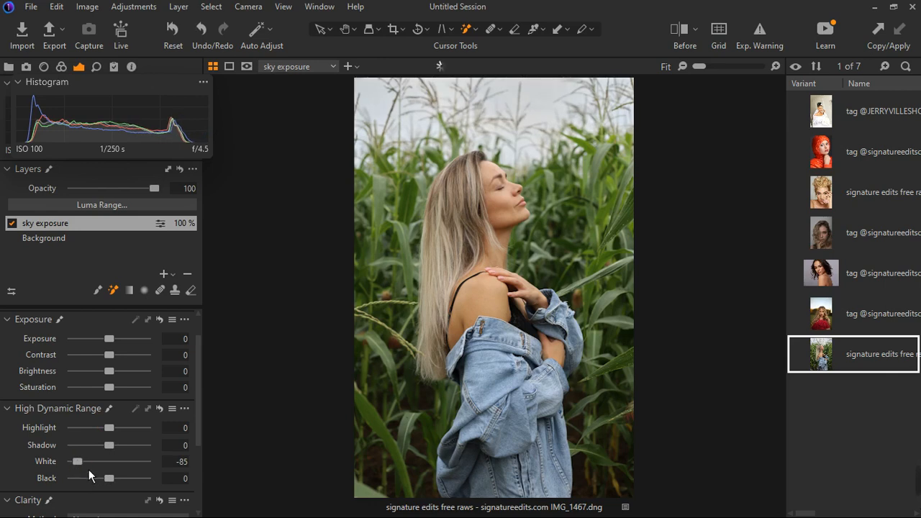
double_click(88, 470)
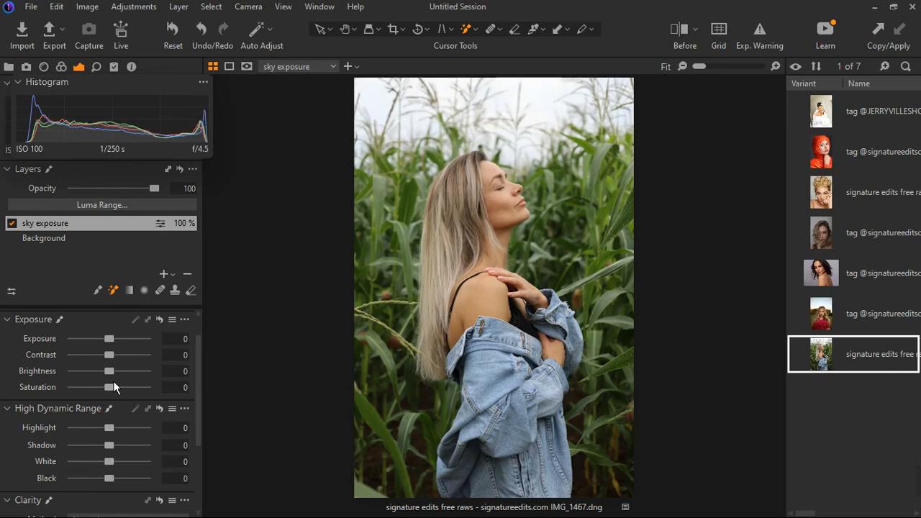
Set the sky exposure layer's Brightness to -27 and, with the exposure warning on, its White to -9.
left_click_drag(115, 379, 83, 385)
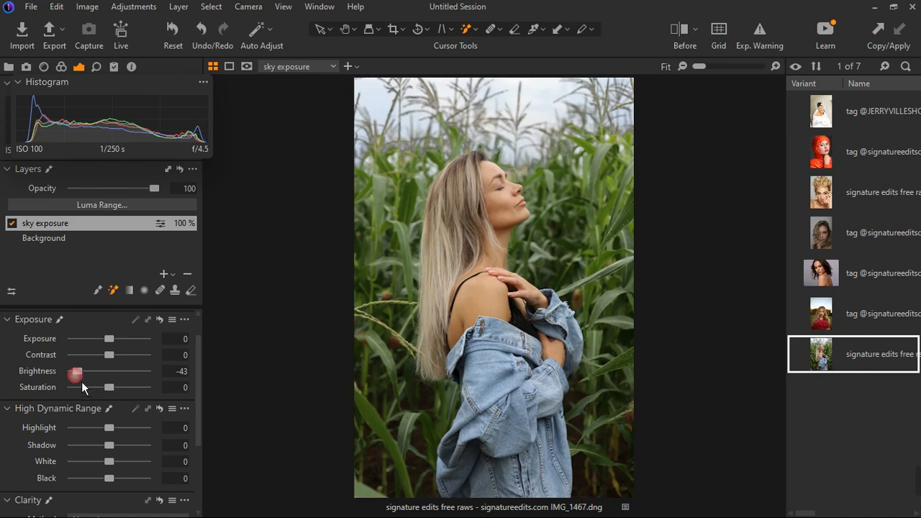
left_click_drag(82, 380, 93, 382)
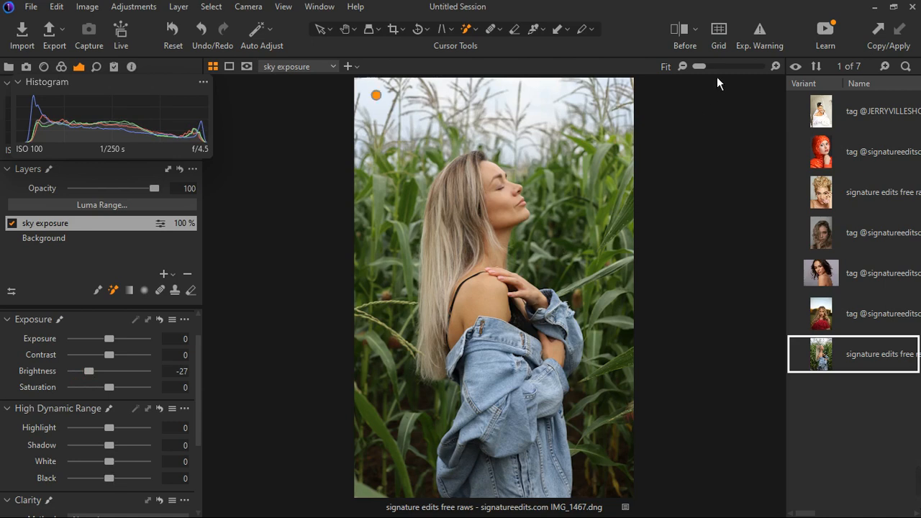
left_click(763, 37)
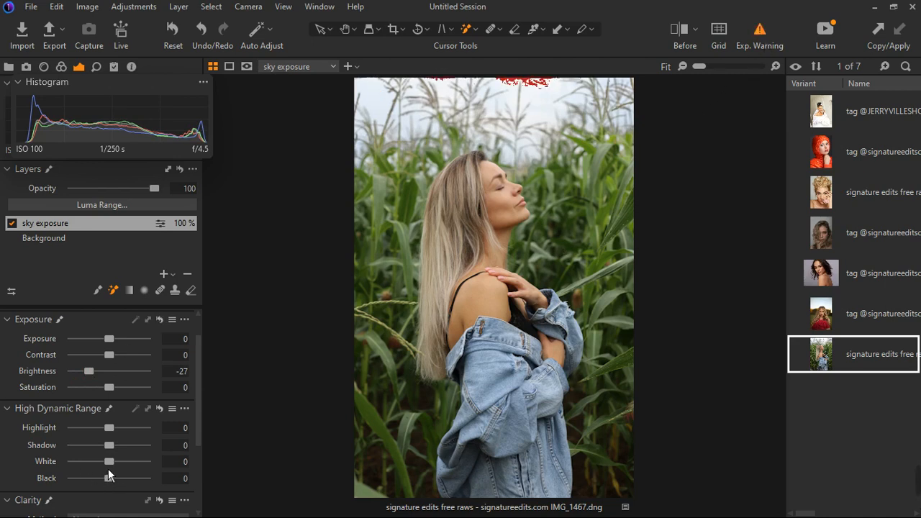
left_click_drag(112, 468, 109, 469)
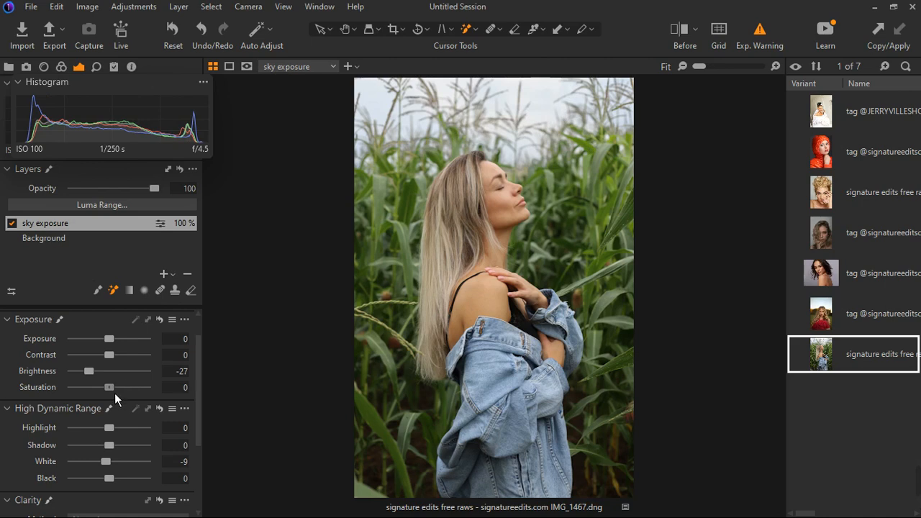
Set the sky exposure layer's Saturation to 38 and its White to -16.
left_click_drag(114, 393, 129, 391)
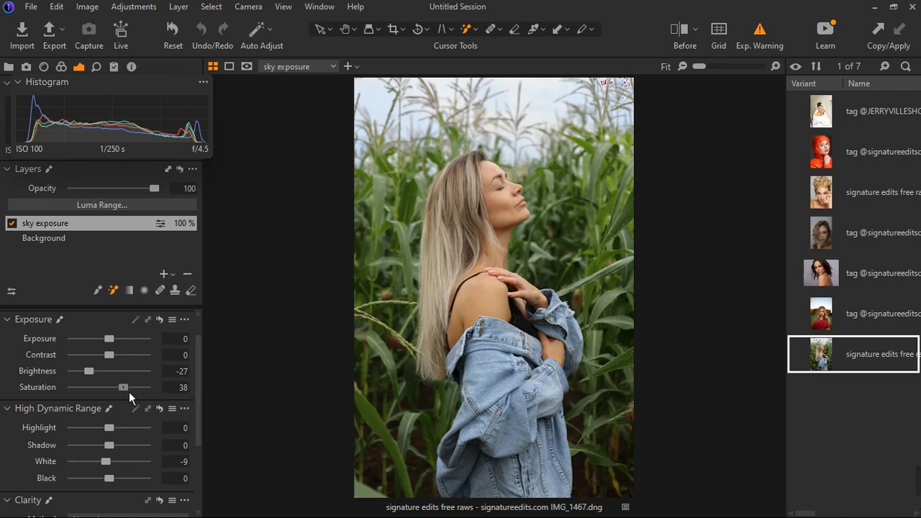
left_click_drag(129, 392, 129, 392)
left_click_drag(114, 464, 112, 474)
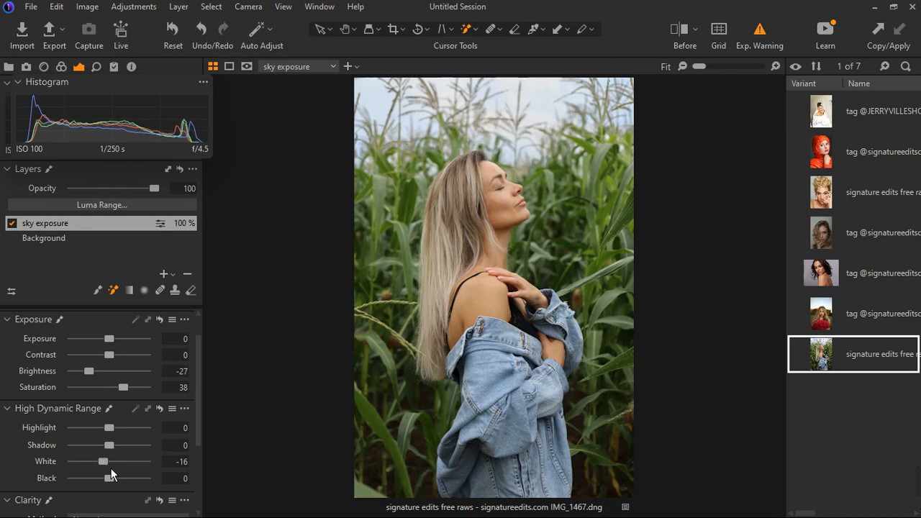
Compare the photo with the sky exposure layer off and on, with the exposure warning shown and with it turned off.
left_click(13, 225)
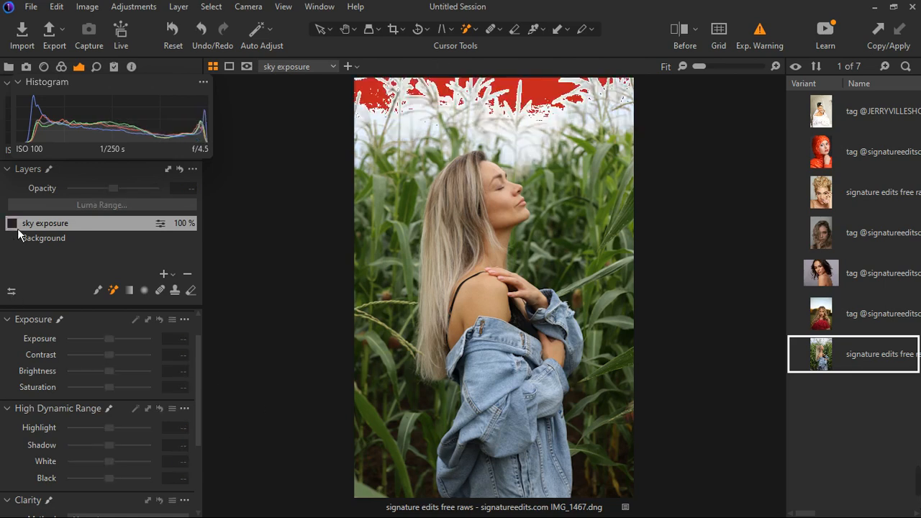
left_click(13, 225)
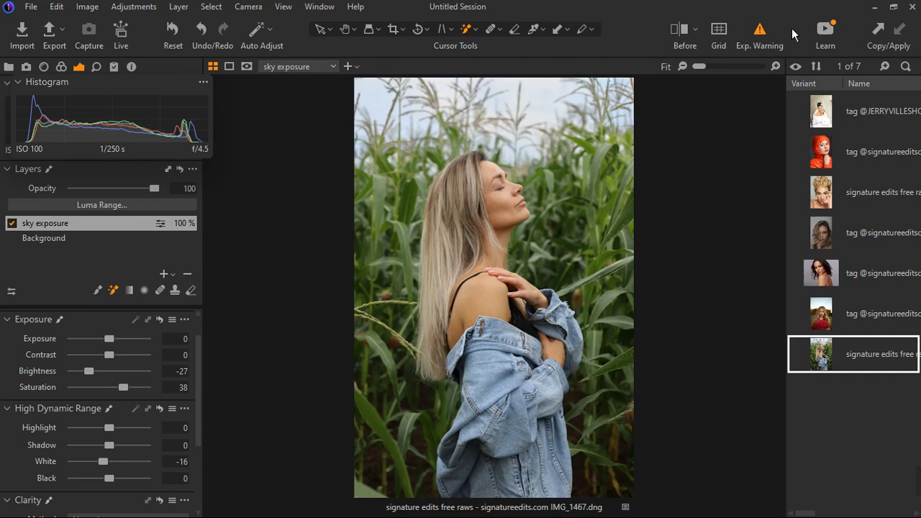
left_click(756, 44)
left_click(16, 228)
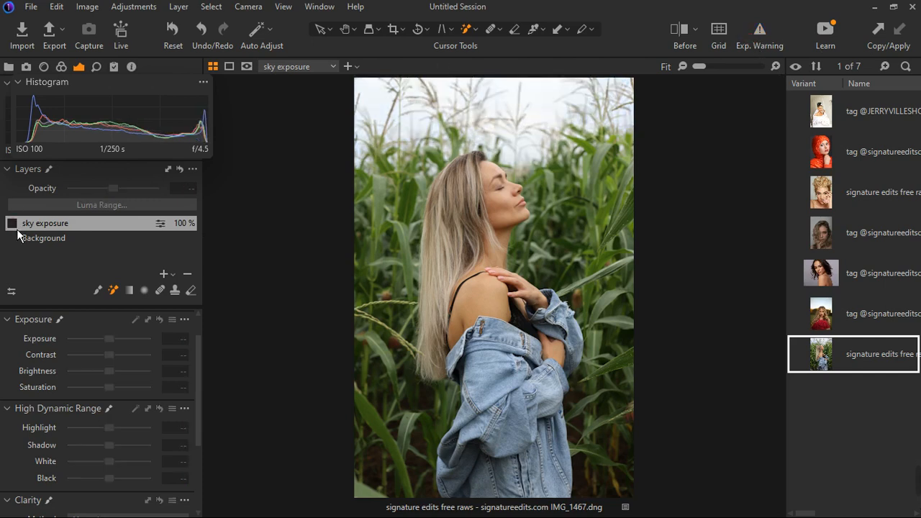
left_click(16, 228)
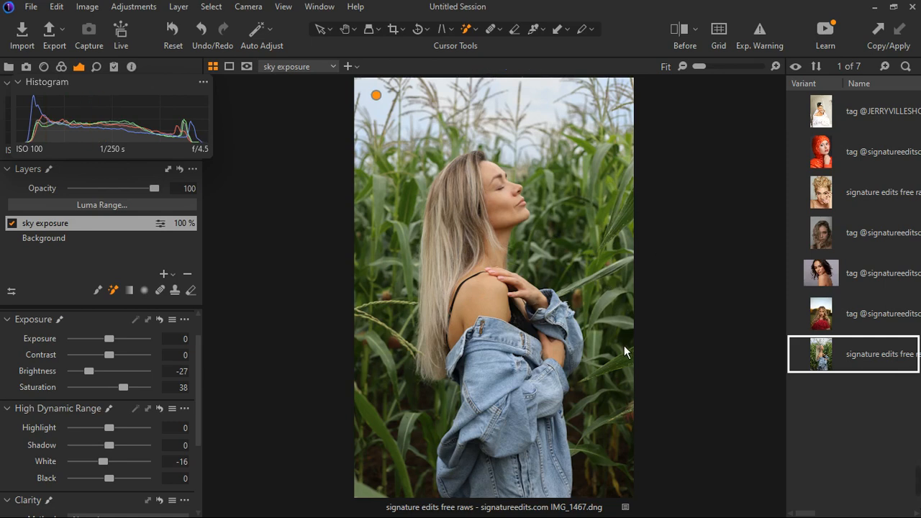
Add a new empty adjustment layer and name it "grain leaves".
left_click(172, 274)
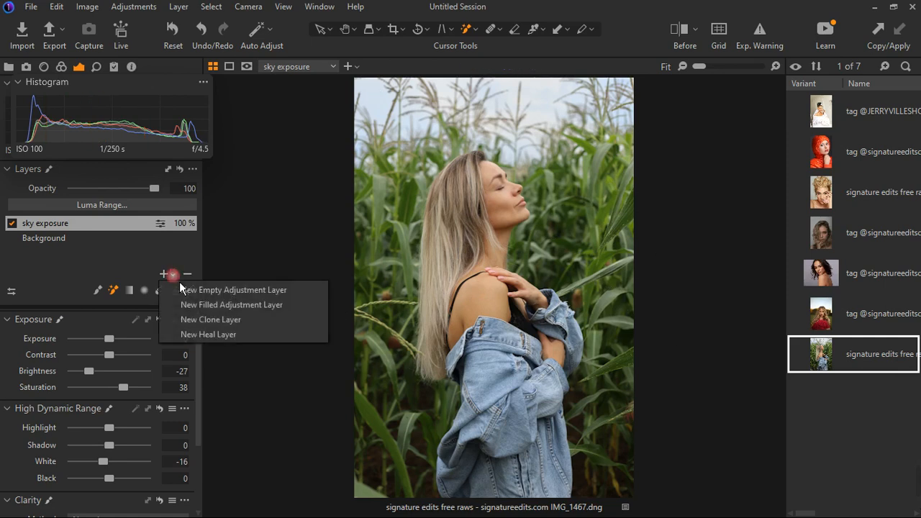
left_click(191, 290)
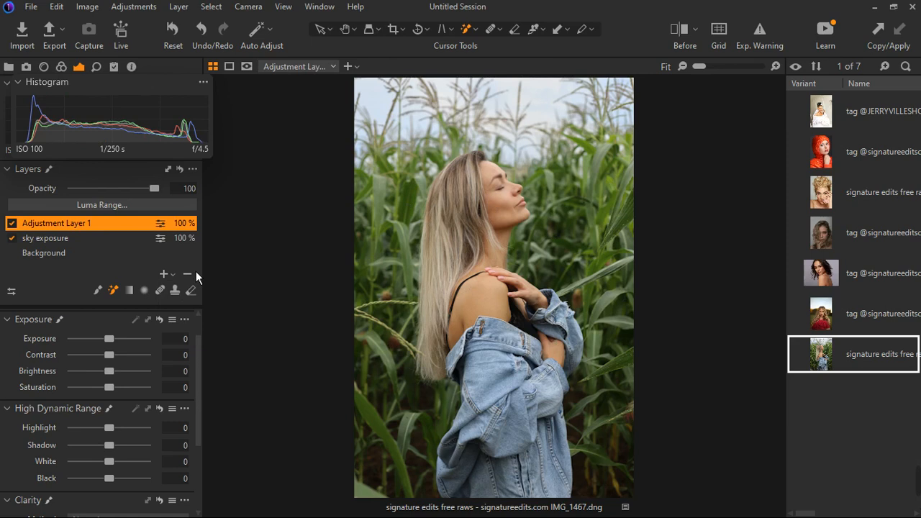
double_click(54, 228)
type("gra")
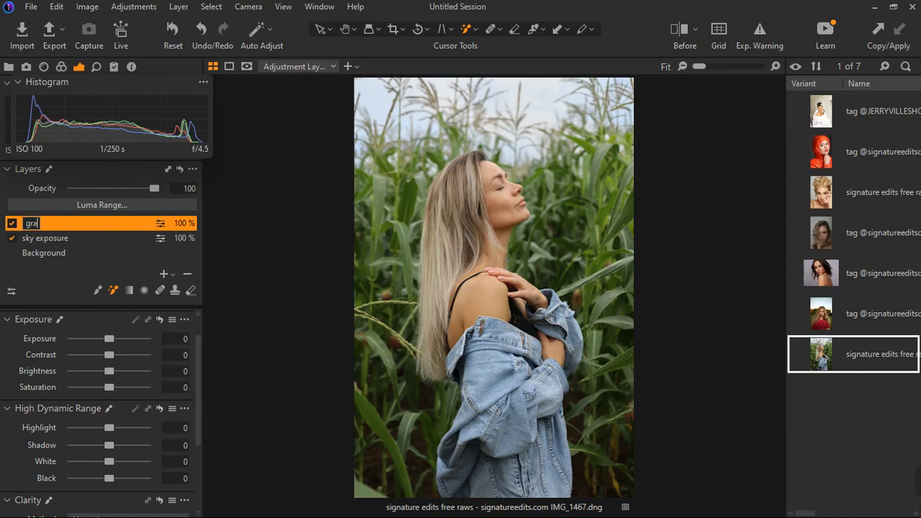
type("in leaves")
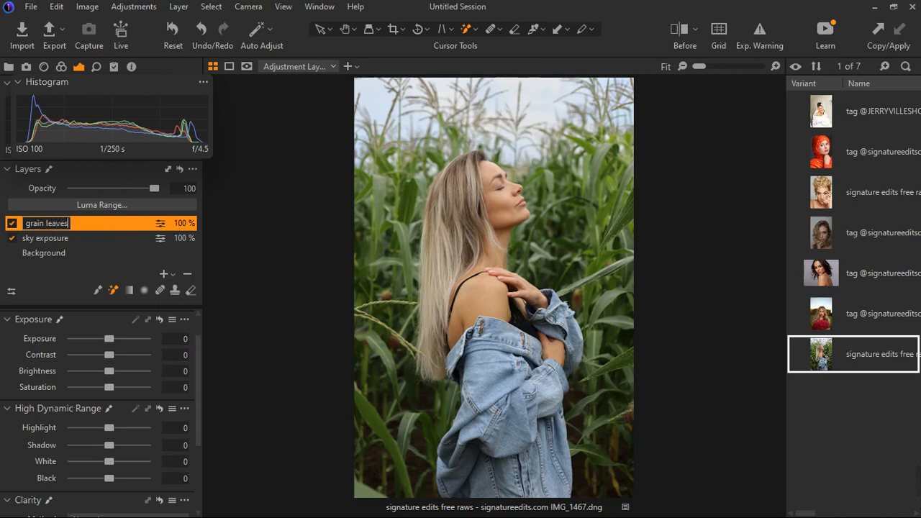
key("Return")
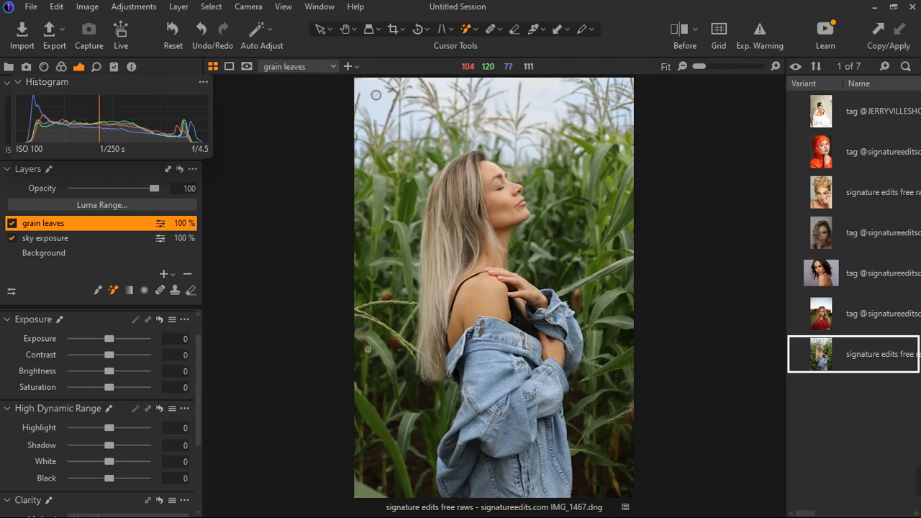
Mask the corn leaves on the grain leaves layer with the Magic Brush and check the coverage by toggling the mask overlay.
left_click(387, 207)
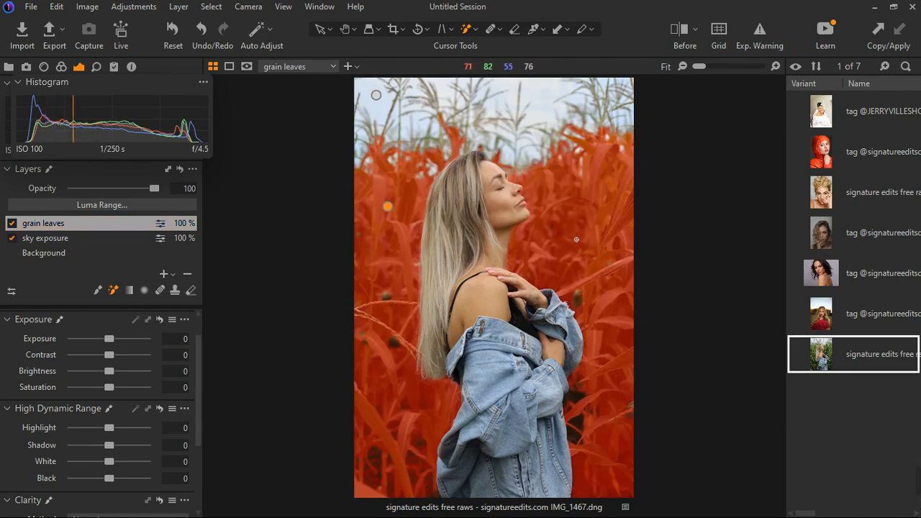
key("m")
key("m")
key("m")
key("m")
key("m")
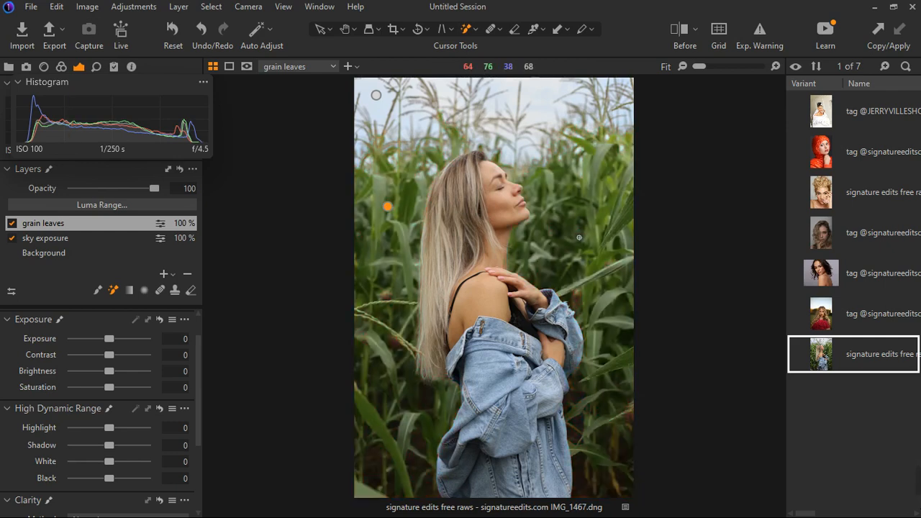
key("m")
key("m")
Set the grain leaves layer's Brightness to -7 and, after trying lower and higher values, its Saturation to -7.
left_click_drag(115, 378, 111, 379)
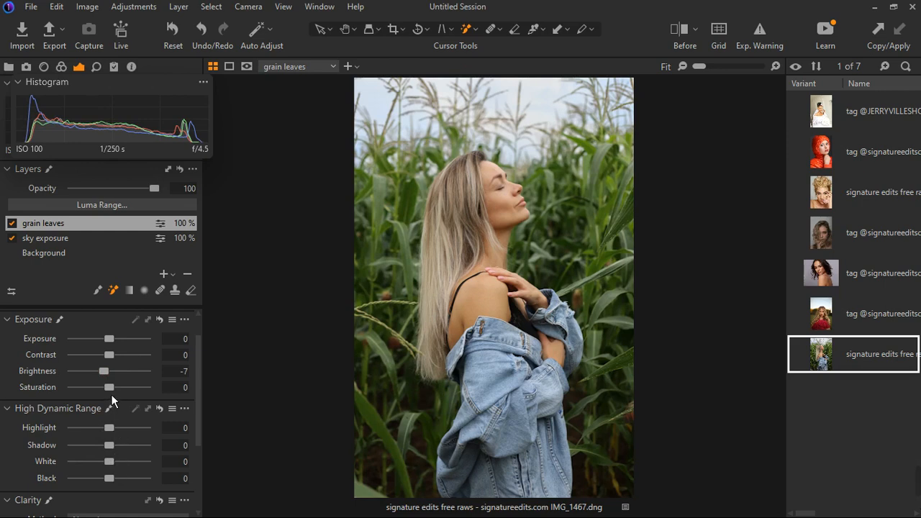
left_click_drag(112, 395, 109, 395)
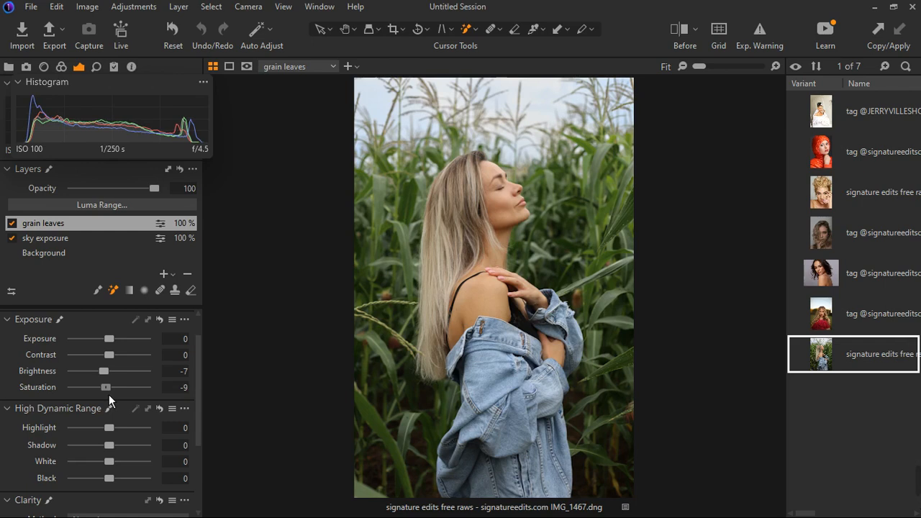
left_click_drag(109, 394, 120, 394)
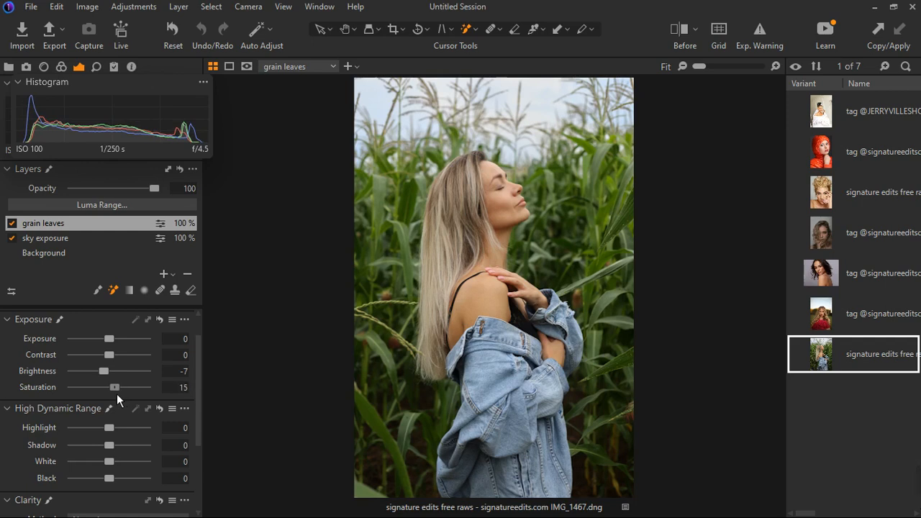
left_click_drag(118, 400, 114, 400)
double_click(111, 389)
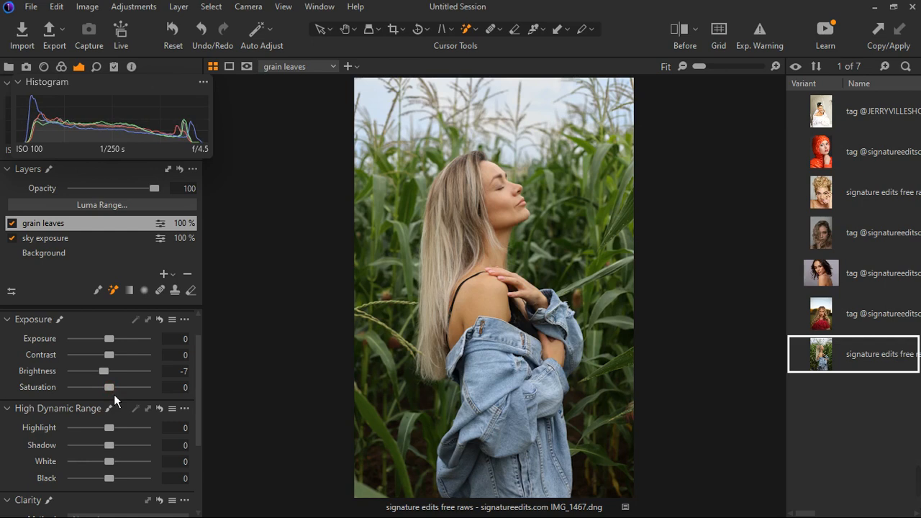
left_click_drag(113, 395, 110, 396)
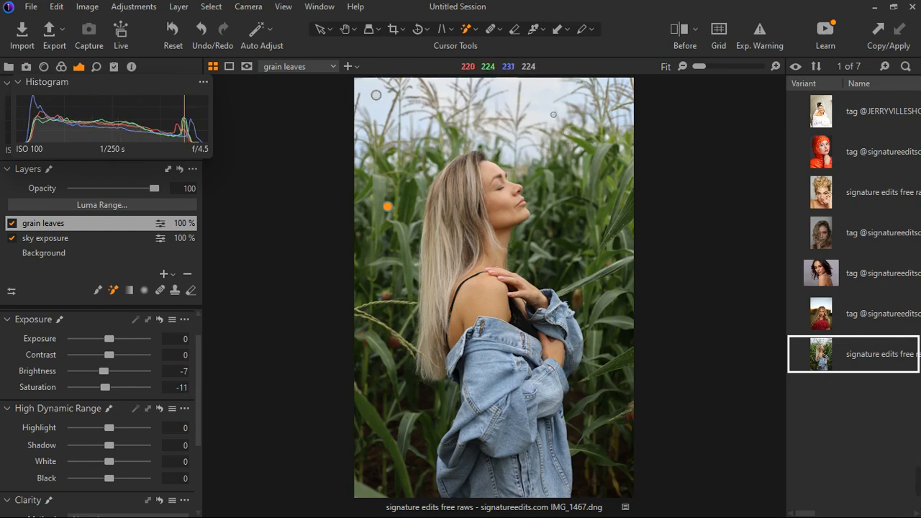
double_click(111, 390)
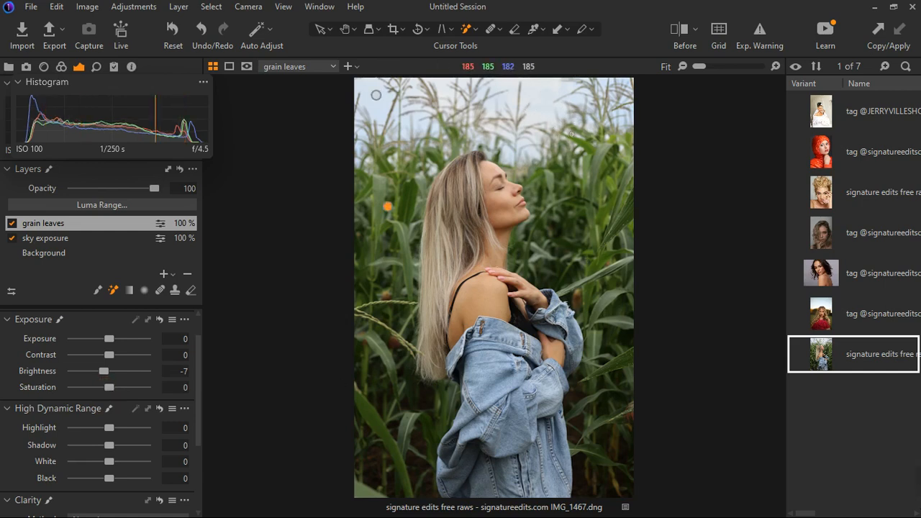
left_click_drag(116, 395, 113, 395)
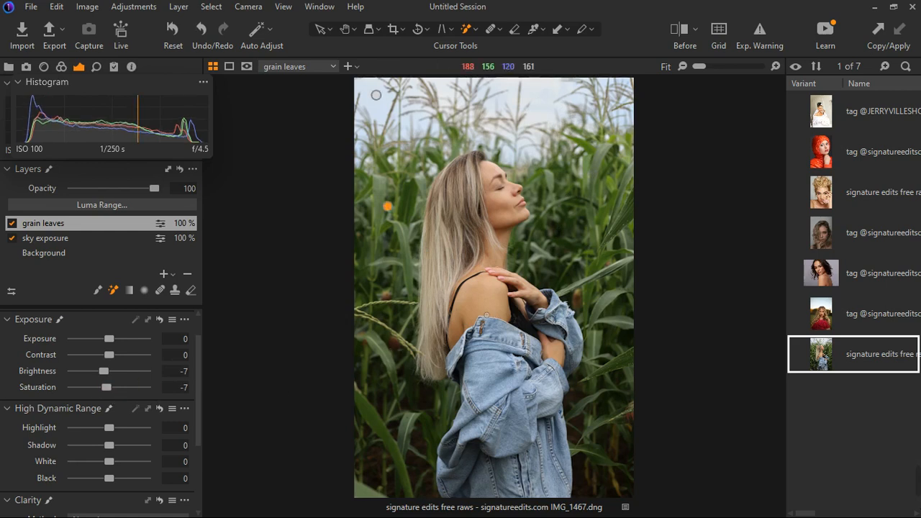
Compare the photo with the grain leaves layer off and on, and set its Highlight to 15.
left_click(13, 225)
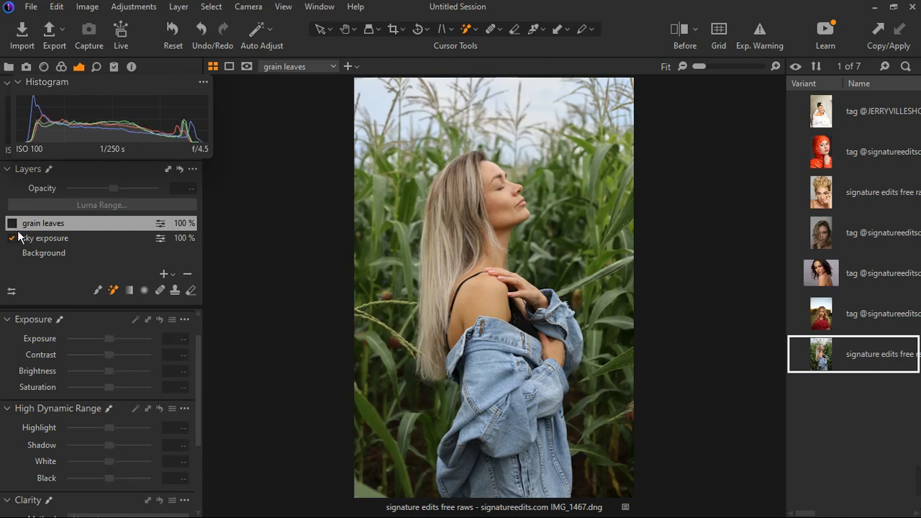
left_click(13, 225)
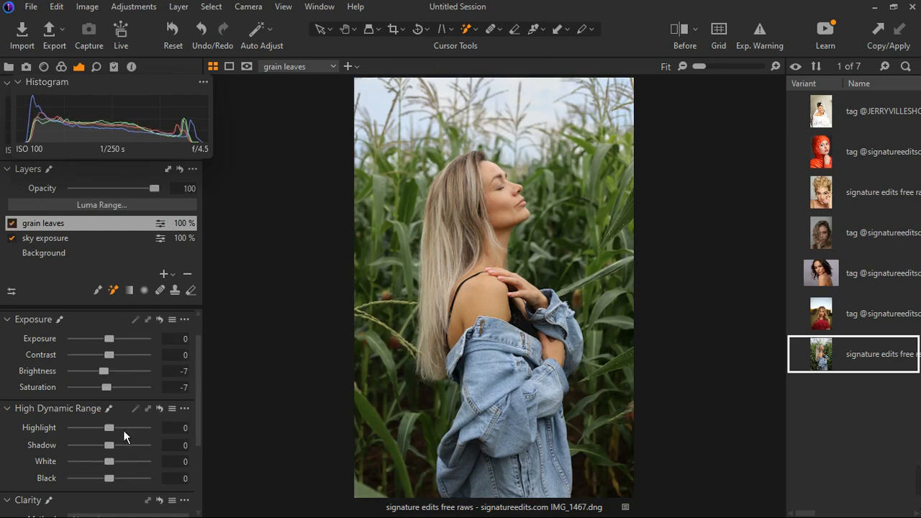
left_click_drag(120, 431, 124, 430)
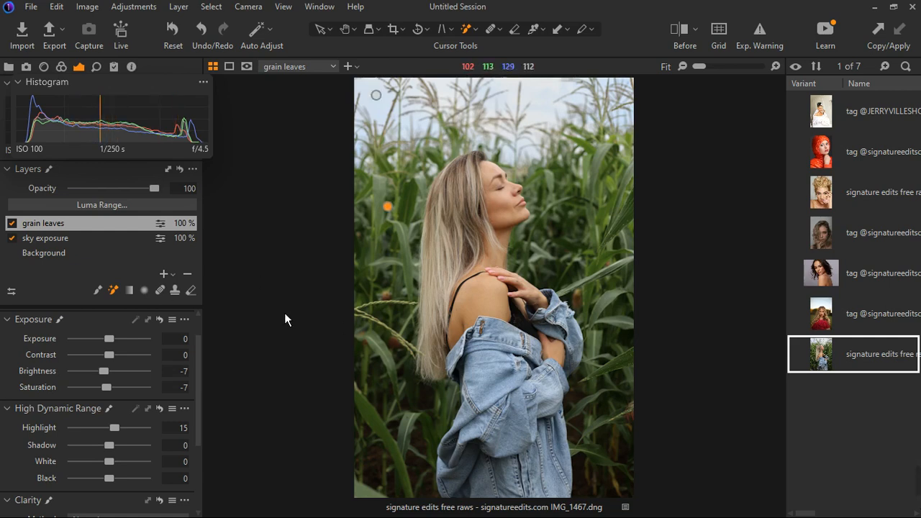
Add a new filled adjustment layer and name it "full image".
left_click(172, 274)
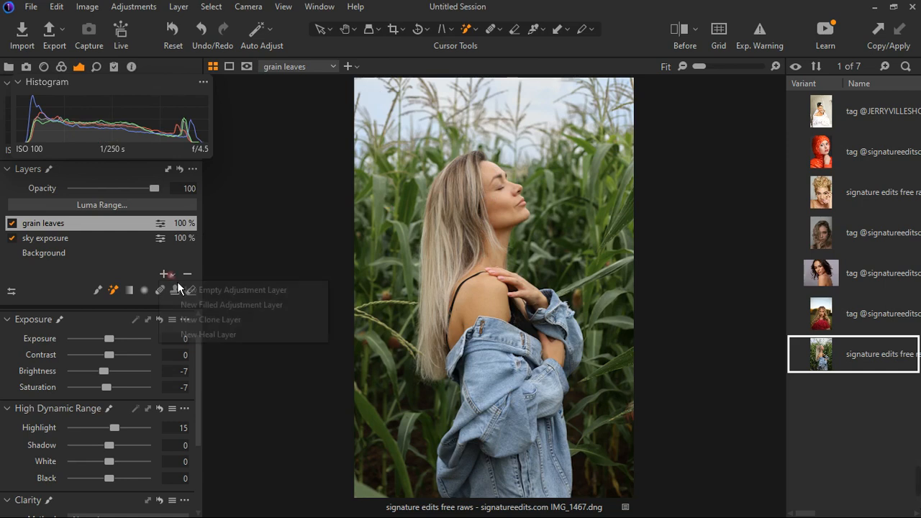
left_click(223, 307)
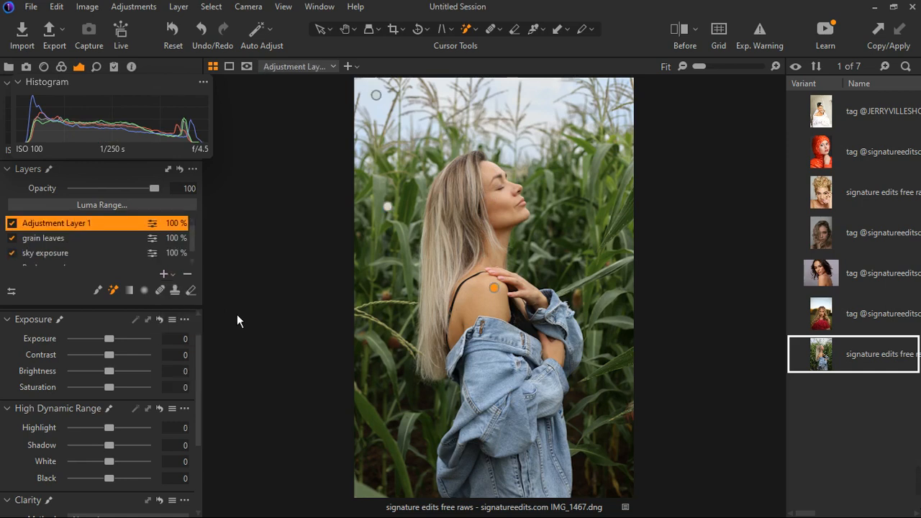
double_click(62, 227)
type("fl")
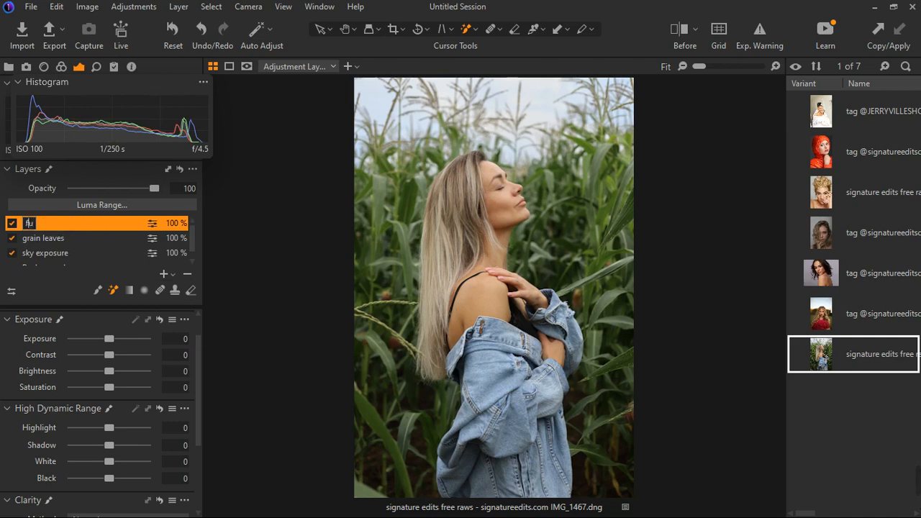
type("ll image")
key("Return")
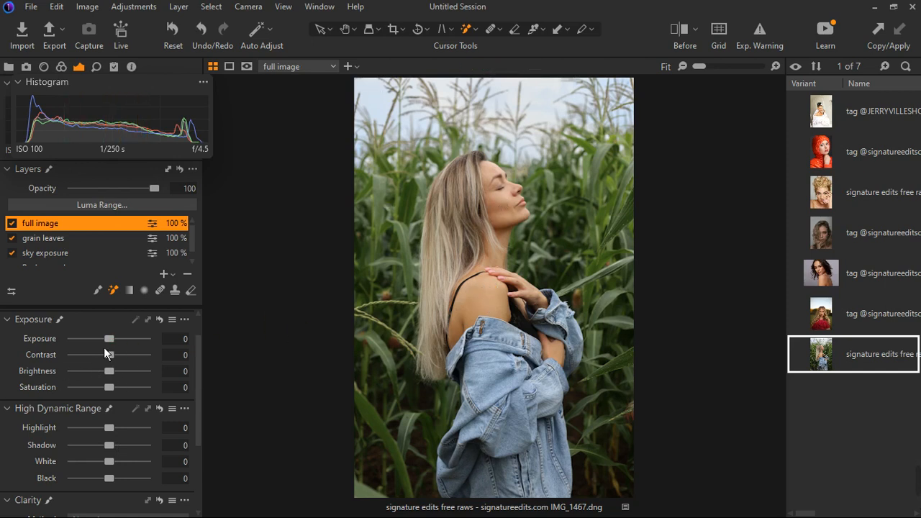
Set the full image layer's Exposure to 0.15 and compare the photo with the layer off and on.
left_click_drag(114, 345, 116, 344)
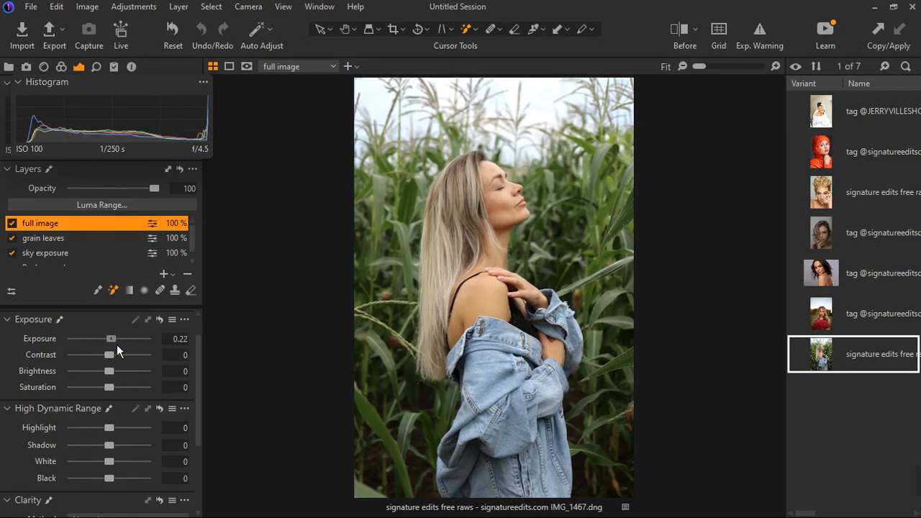
left_click_drag(117, 345, 116, 345)
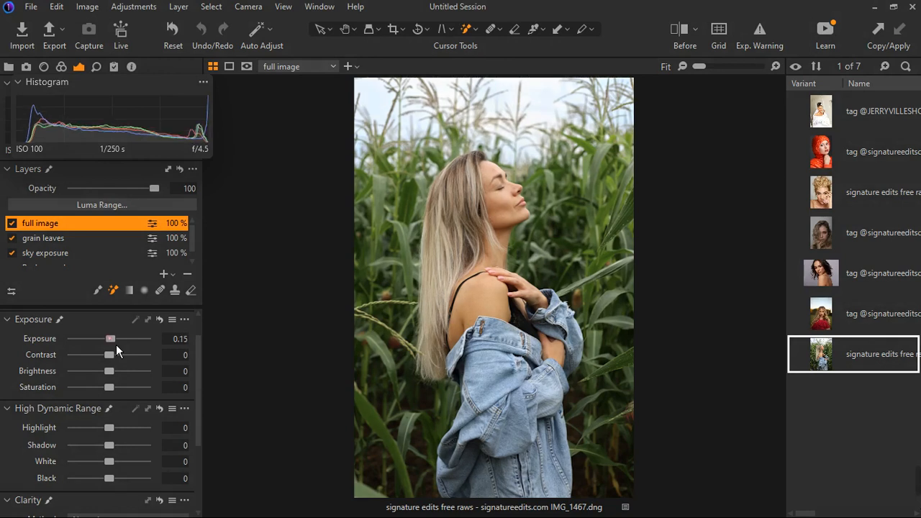
left_click(17, 229)
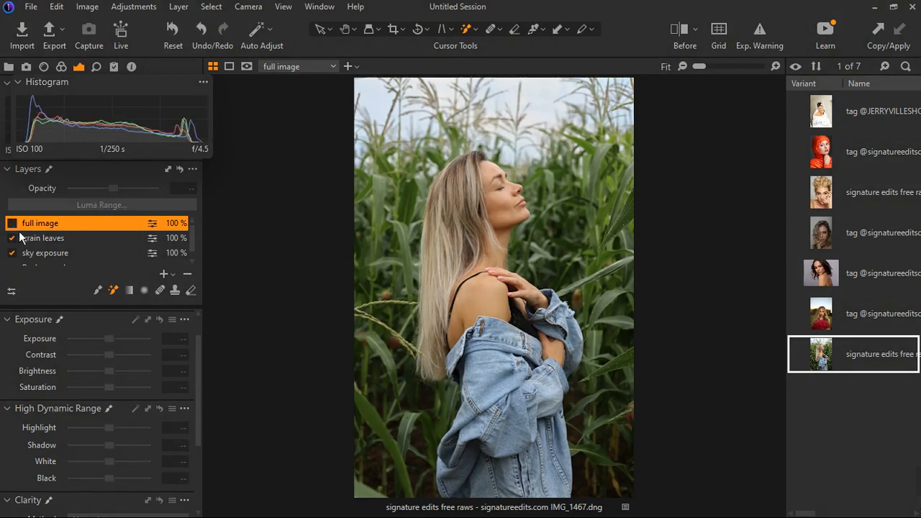
left_click(18, 230)
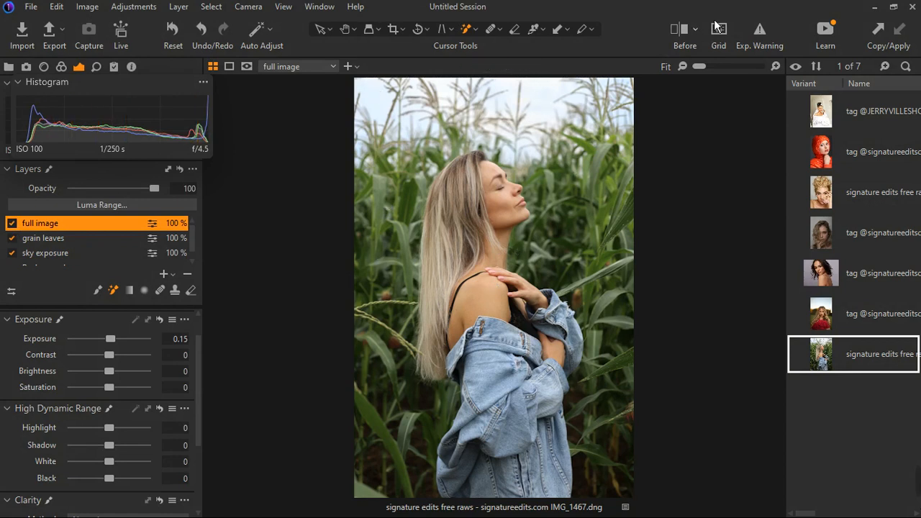
Compare the original and edited photo in the split before/after view, sweeping the divider until only the edited version shows.
left_click(687, 29)
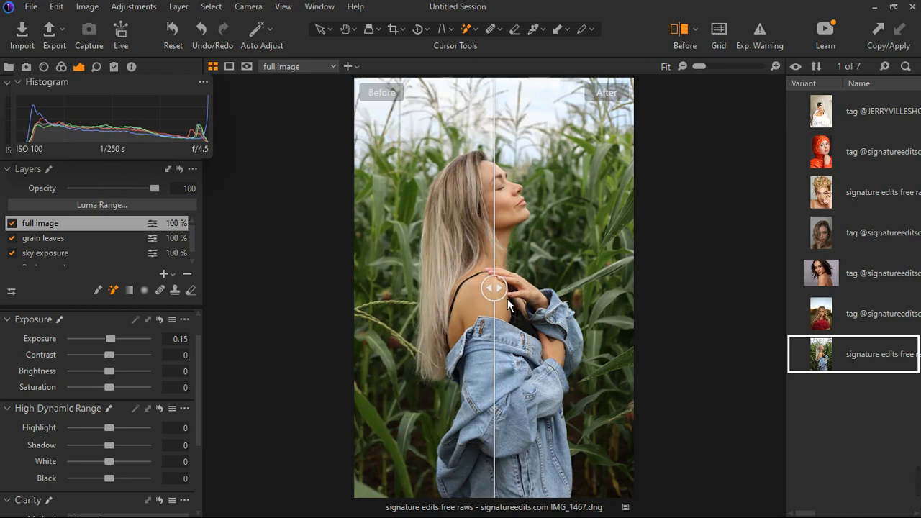
left_click_drag(508, 306, 359, 288)
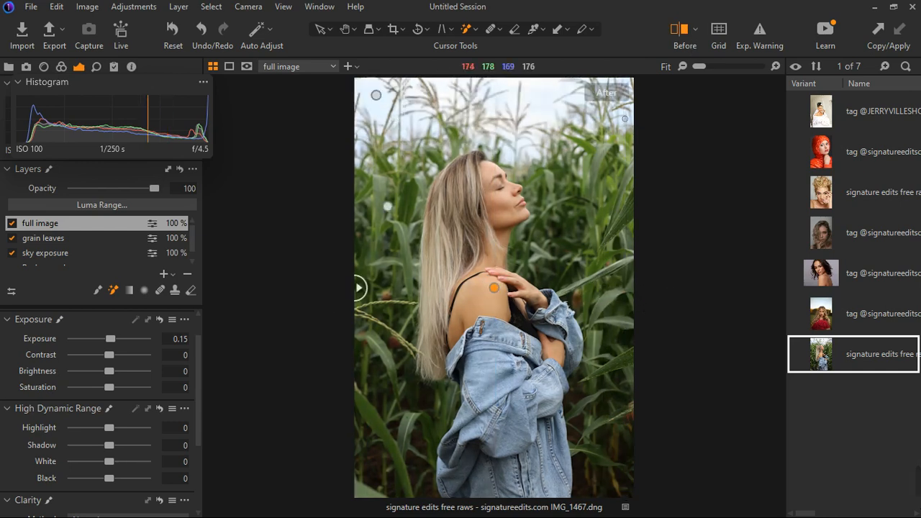
mouse_move(358, 288)
left_mouse_down()
mouse_move(678, 303)
mouse_move(481, 296)
mouse_move(370, 304)
mouse_move(647, 305)
mouse_move(381, 306)
mouse_move(354, 298)
mouse_move(663, 298)
mouse_move(379, 297)
mouse_move(552, 306)
mouse_move(629, 302)
mouse_move(356, 295)
left_mouse_up()
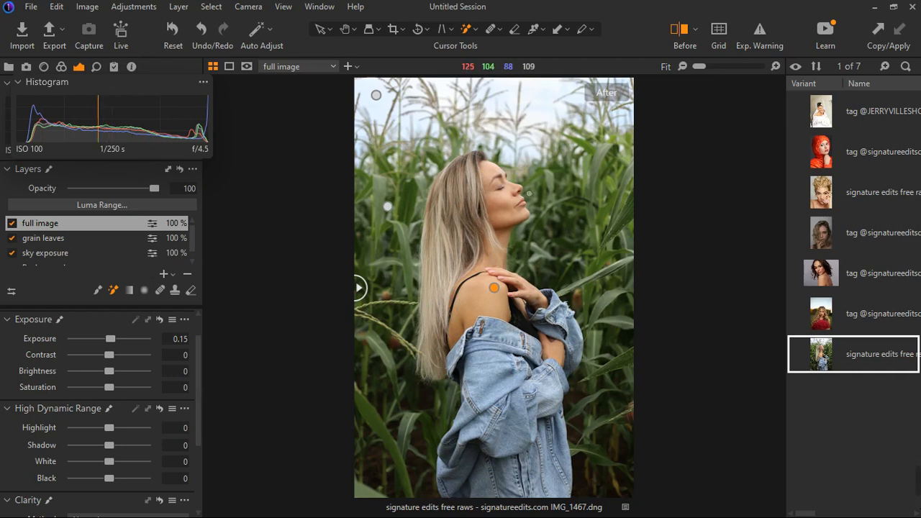
Examine the woman's skin and hair around the face, neck, shoulder and hand up close.
scroll(479, 247, "up", 2)
scroll(497, 255, "up", 1)
scroll(496, 257, "up", 1)
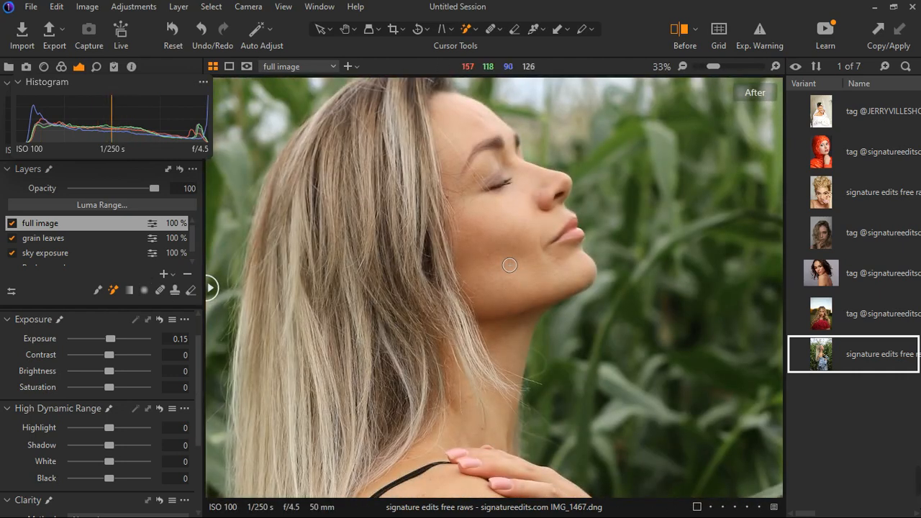
scroll(508, 324, "down", 1)
scroll(511, 360, "up", 4)
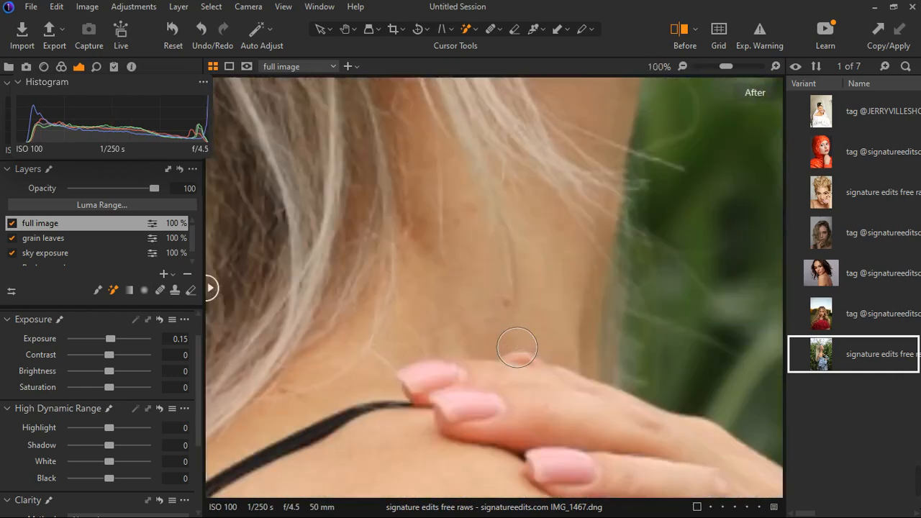
scroll(537, 367, "down", 3)
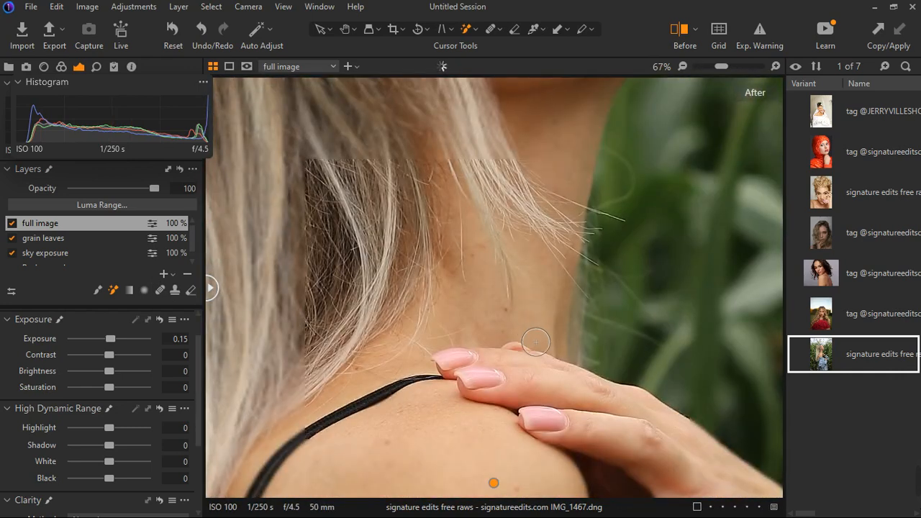
scroll(482, 342, "down", 2)
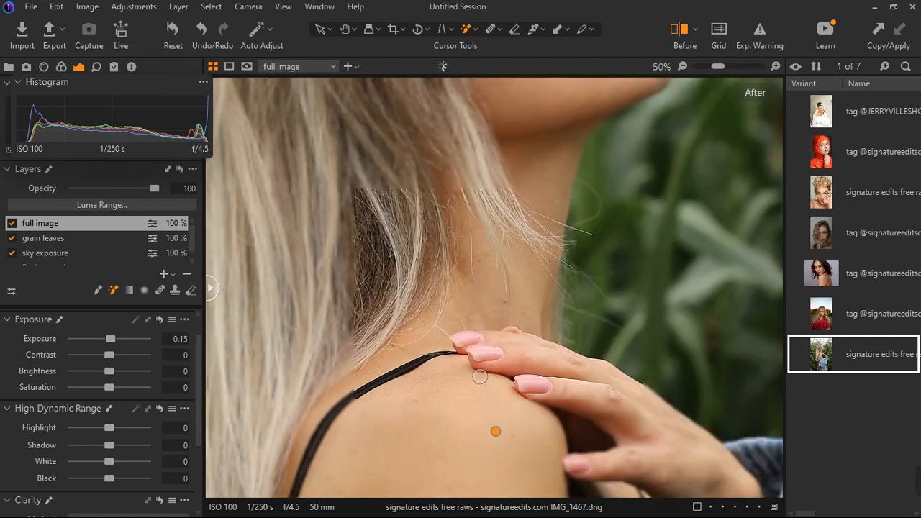
scroll(480, 376, "down", 2)
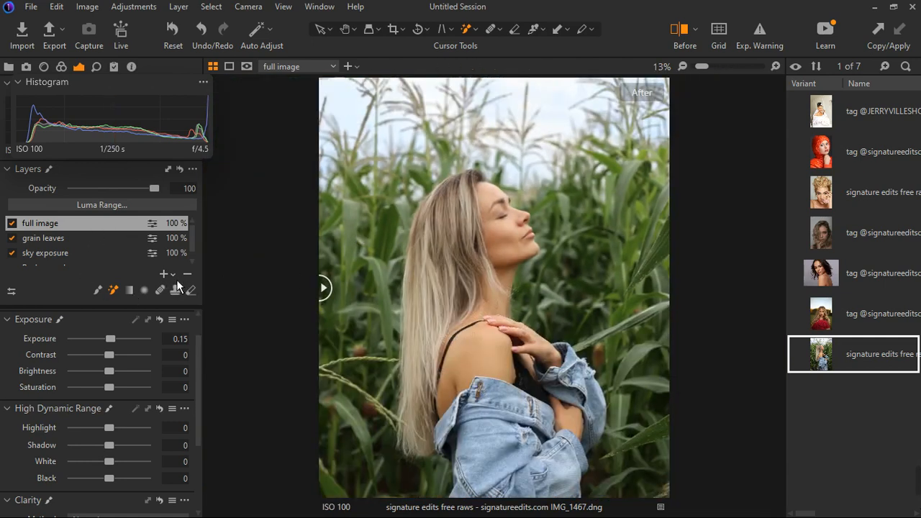
Add a new empty adjustment layer and name it "skin".
left_click(173, 275)
left_click(221, 293)
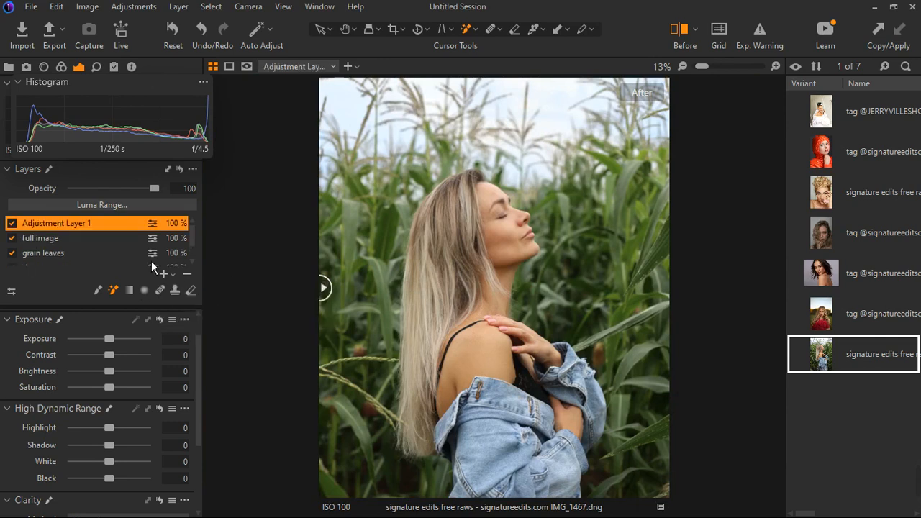
scroll(151, 263, "down", 2)
scroll(90, 248, "up", 2)
double_click(72, 226)
type("s")
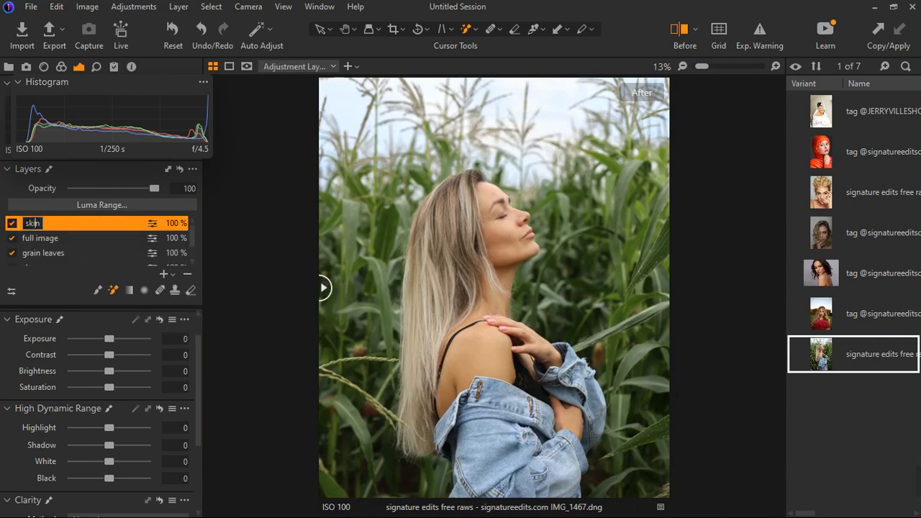
type("kin")
key("Return")
Mask the skin of the woman's face, neck, shoulder and hands on the skin layer with the Magic Brush, and hide the mask overlay.
scroll(494, 288, "down", 1)
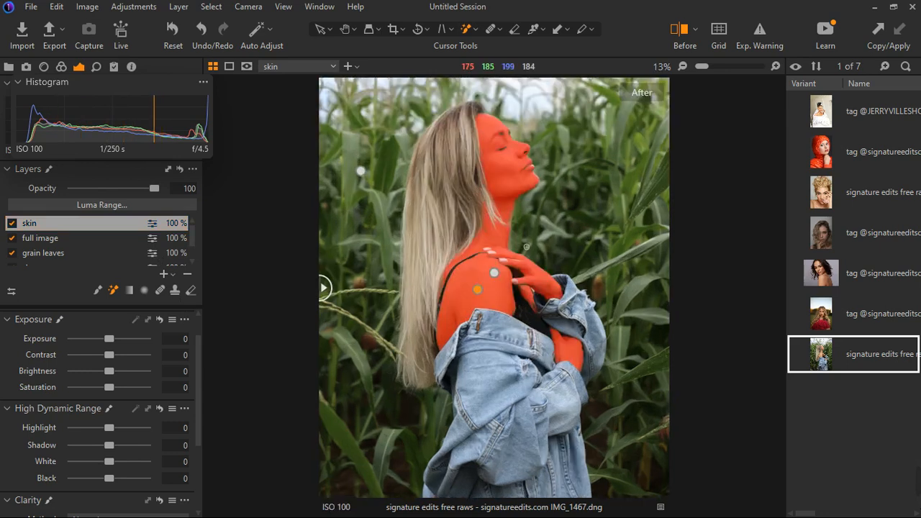
scroll(506, 173, "up", 3)
scroll(510, 193, "down", 3)
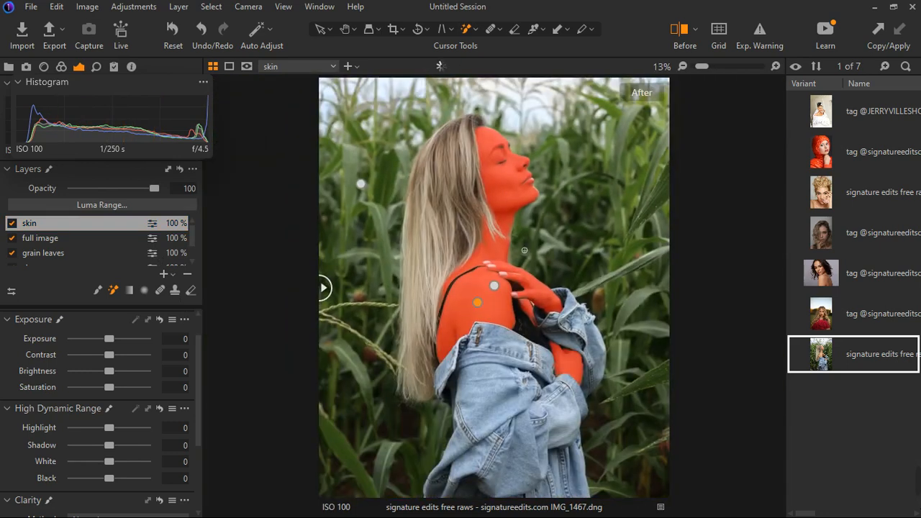
key("m")
Examine the skin of the woman's face up close, from the cheek, mouth and chin to the eye and brow.
scroll(532, 157, "up", 4)
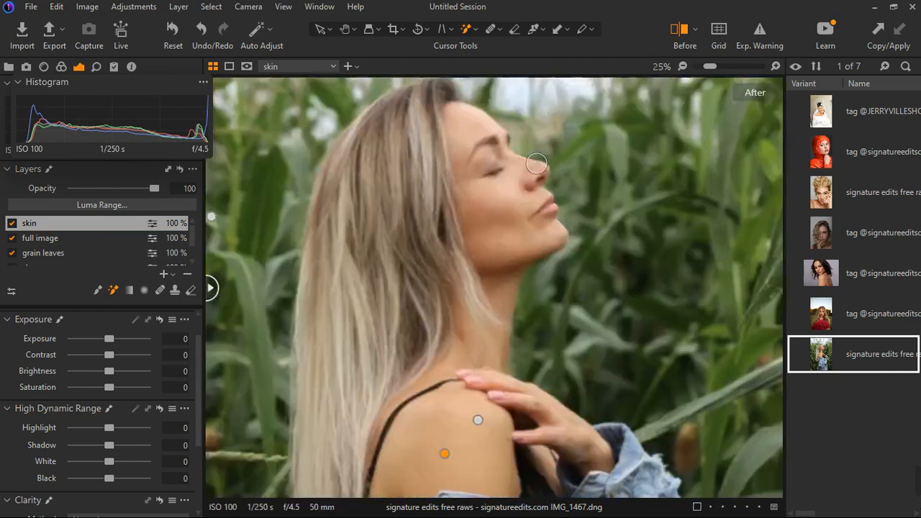
scroll(543, 248, "up", 2)
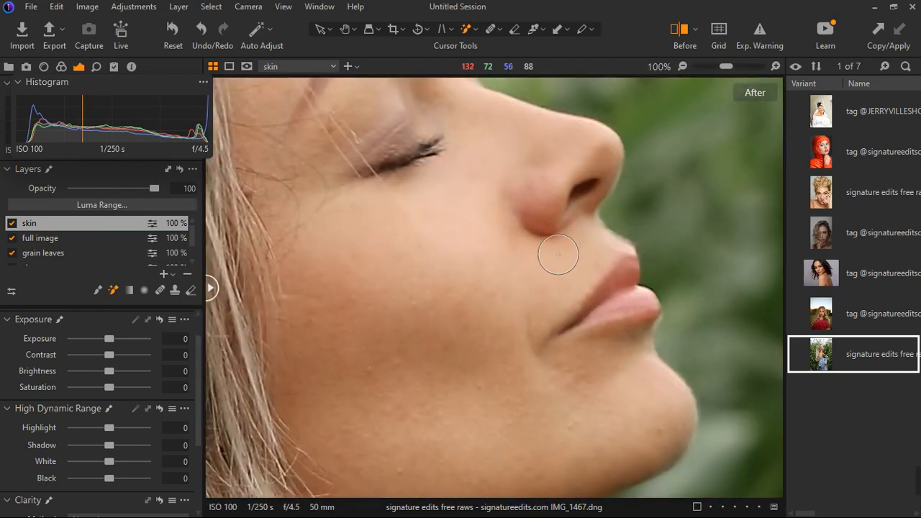
scroll(544, 241, "down", 1)
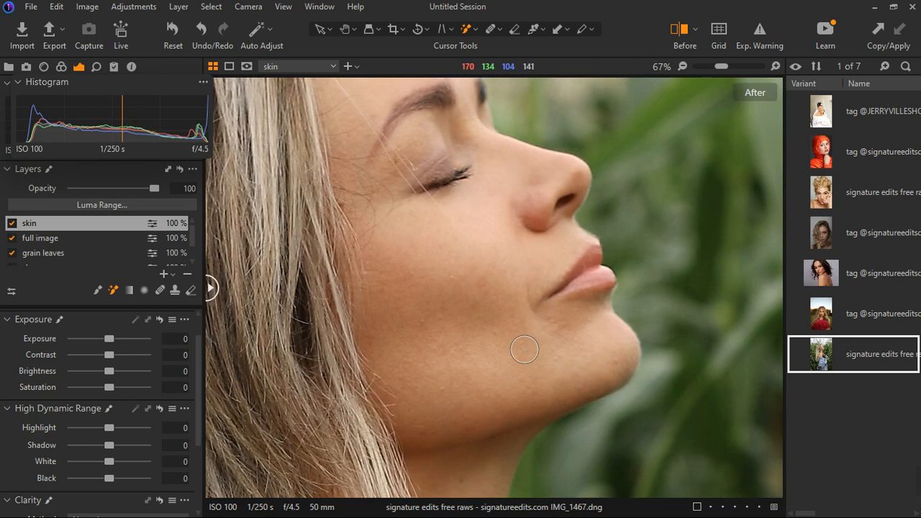
scroll(531, 355, "up", 3)
scroll(531, 355, "down", 2)
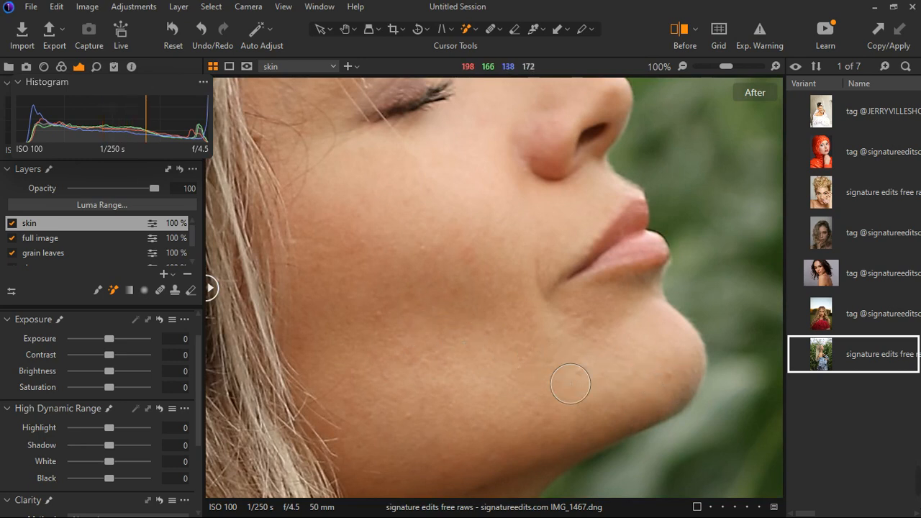
scroll(432, 306, "down", 2)
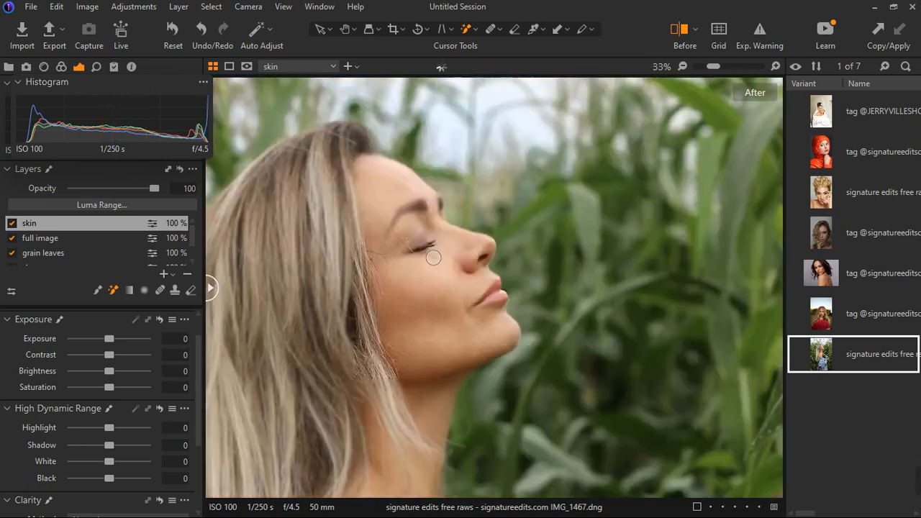
scroll(461, 259, "up", 2)
scroll(465, 260, "up", 1)
scroll(472, 266, "down", 1)
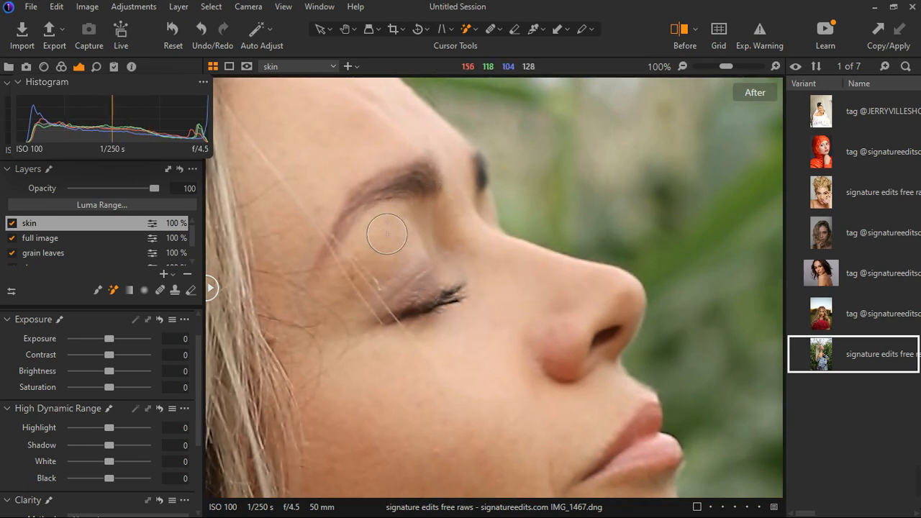
scroll(517, 341, "down", 5)
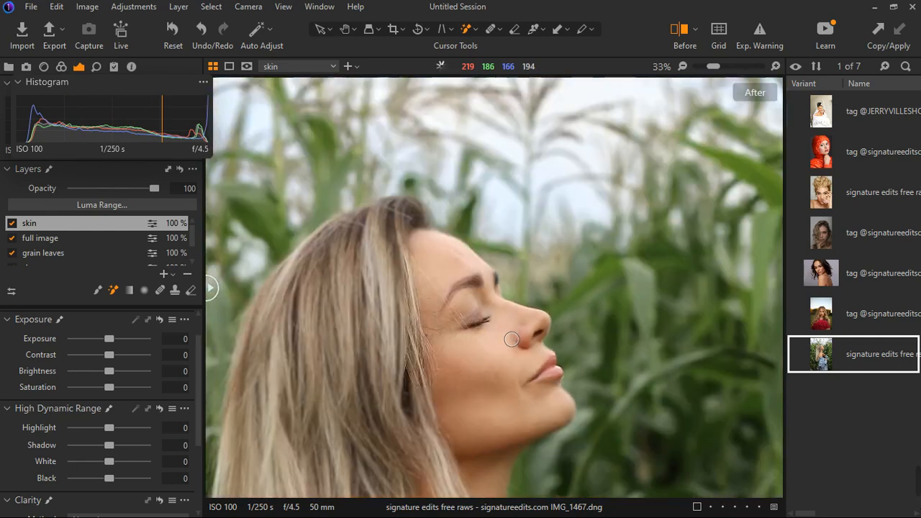
Examine the skin of the bare shoulder and the hand resting on it up close.
scroll(493, 288, "up", 4)
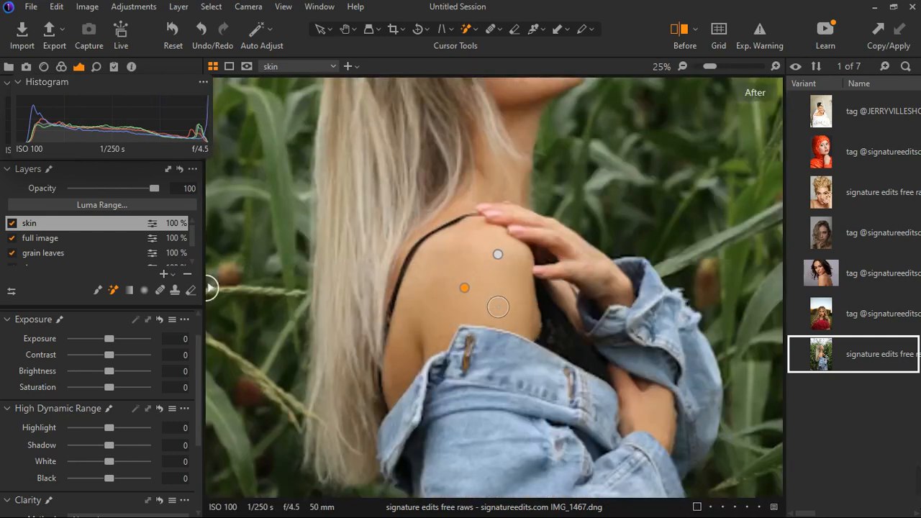
scroll(497, 207, "up", 2)
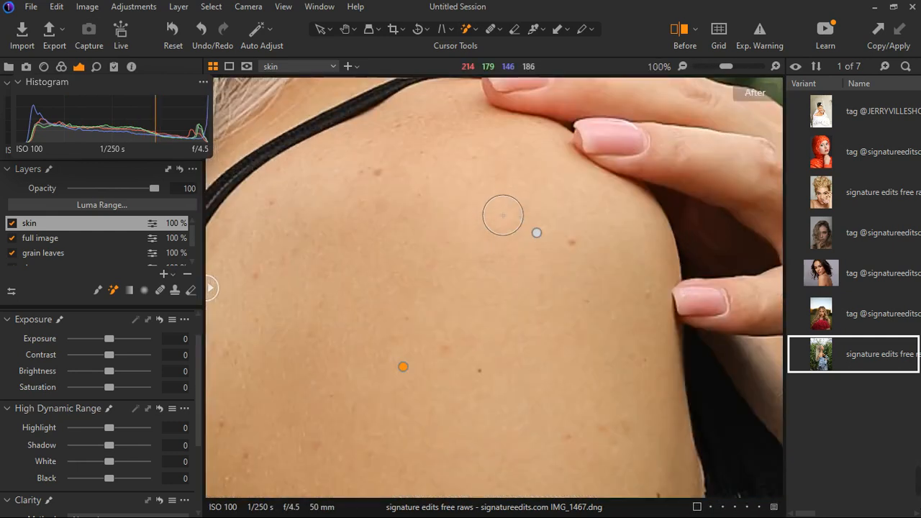
scroll(504, 214, "down", 1)
scroll(521, 280, "down", 1)
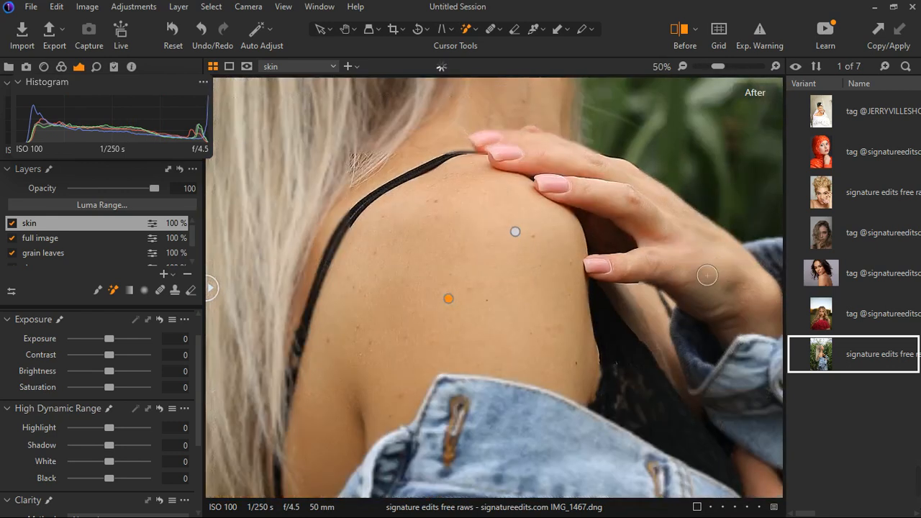
scroll(672, 273, "up", 1)
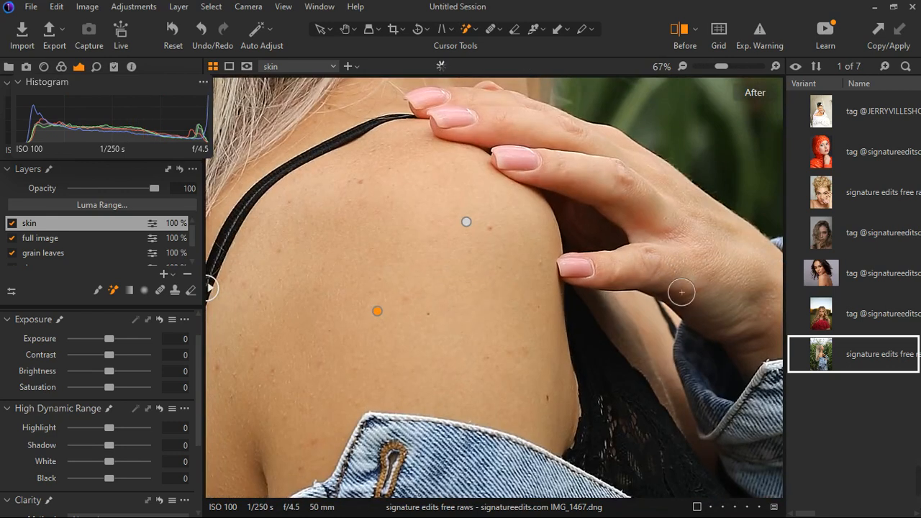
scroll(471, 309, "down", 1)
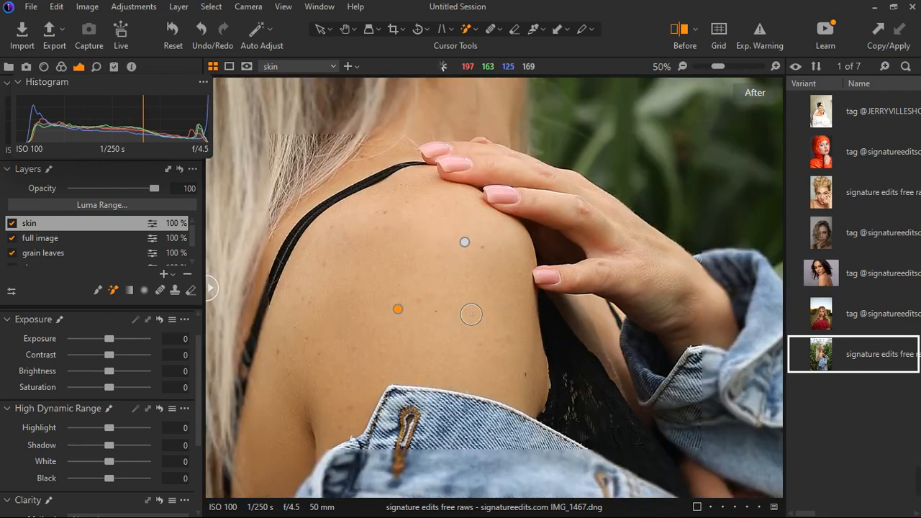
scroll(468, 310, "down", 1)
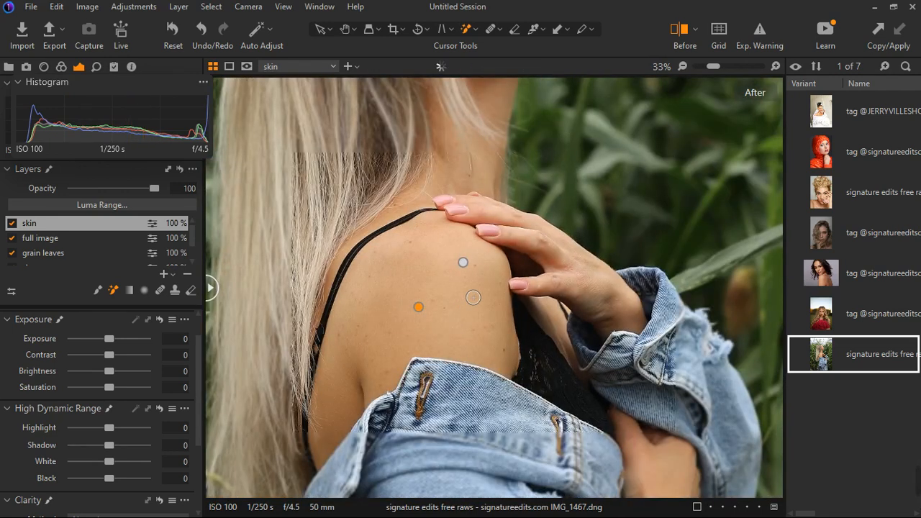
Collapse the histogram and open the Color Editor's Skin Tone controls for the skin layer.
left_click(62, 69)
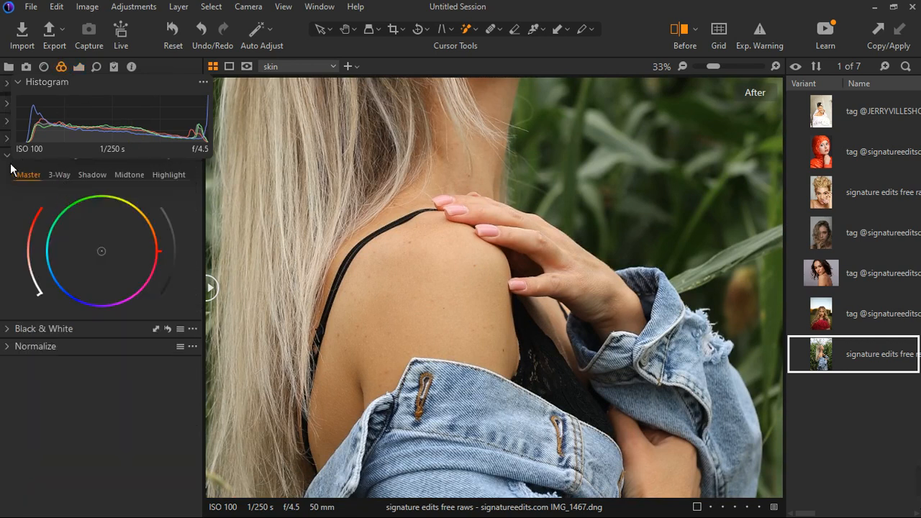
left_click(26, 89)
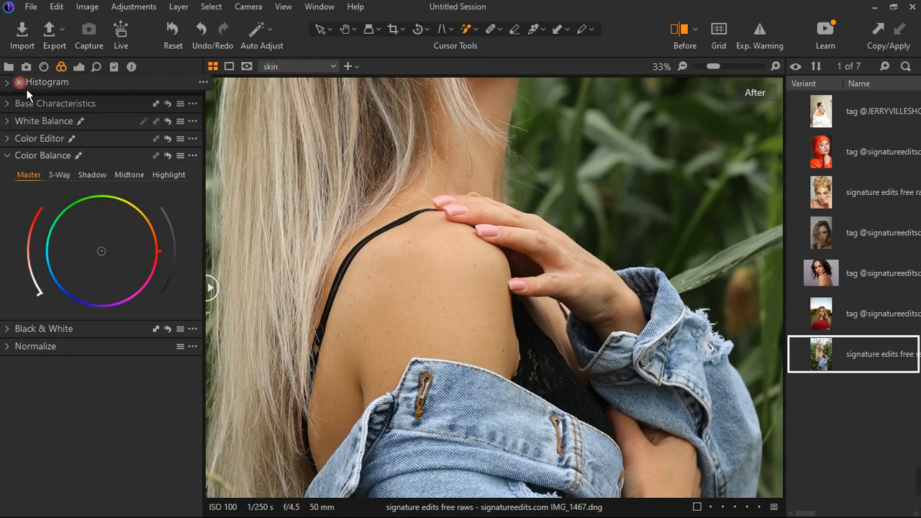
left_click(13, 160)
left_click(10, 138)
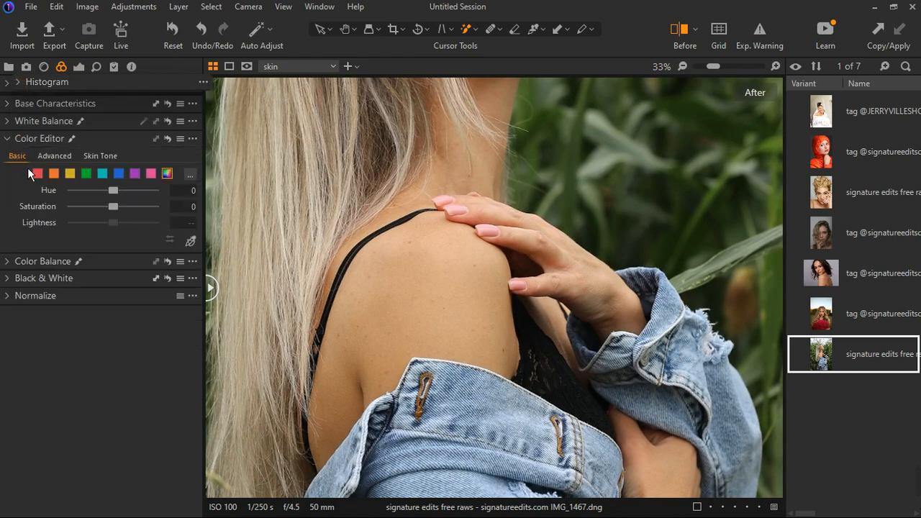
left_click(101, 157)
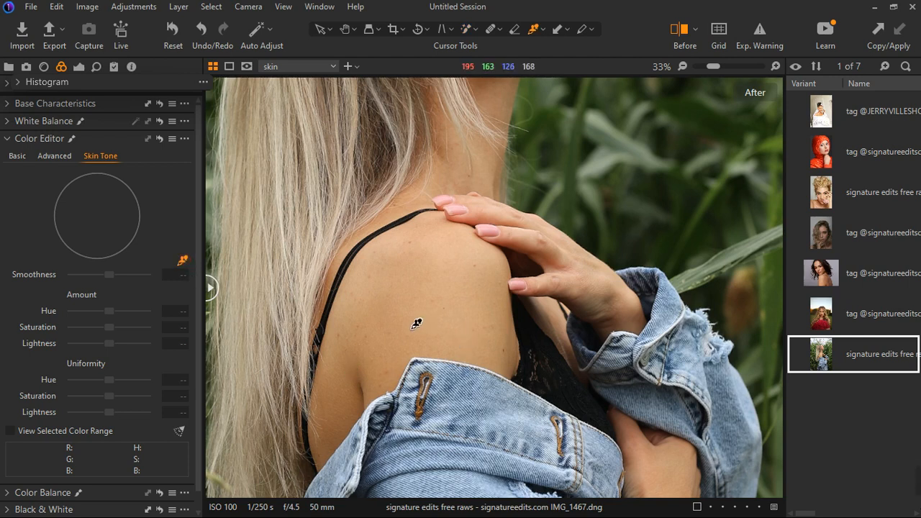
Compare the skin color of the hand with that of the shoulder at several magnifications.
scroll(413, 328, "down", 2)
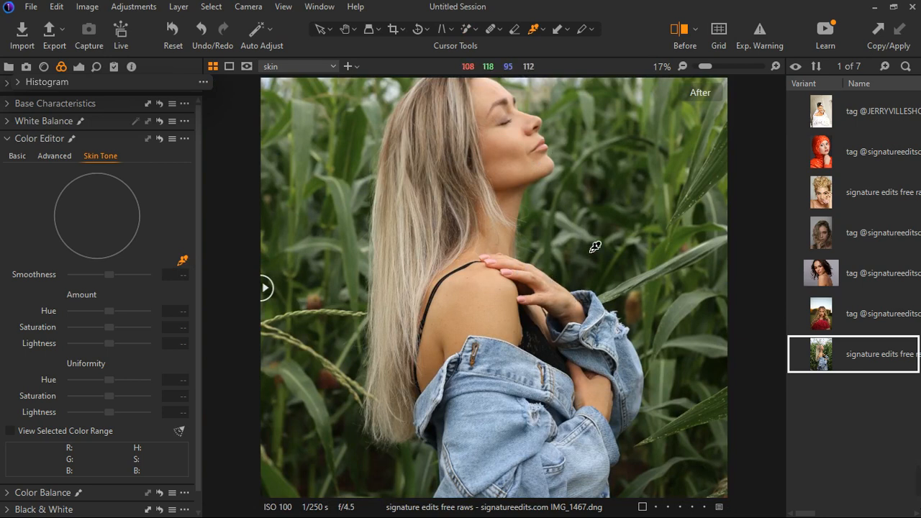
scroll(595, 247, "up", 2)
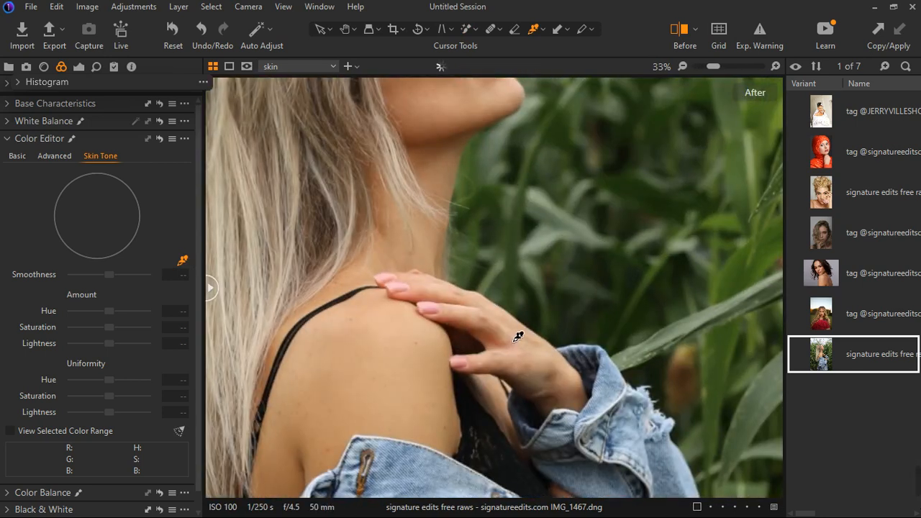
scroll(518, 337, "up", 2)
scroll(518, 337, "up", 1)
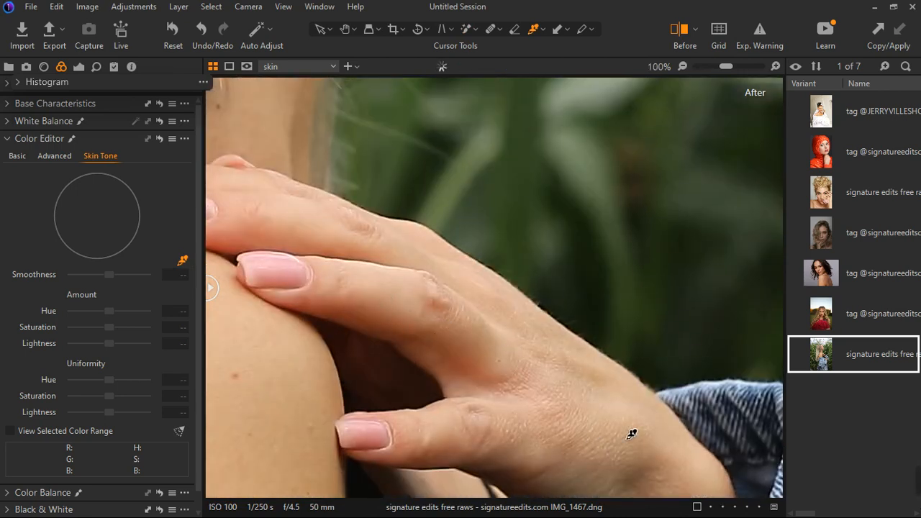
scroll(579, 432, "down", 2)
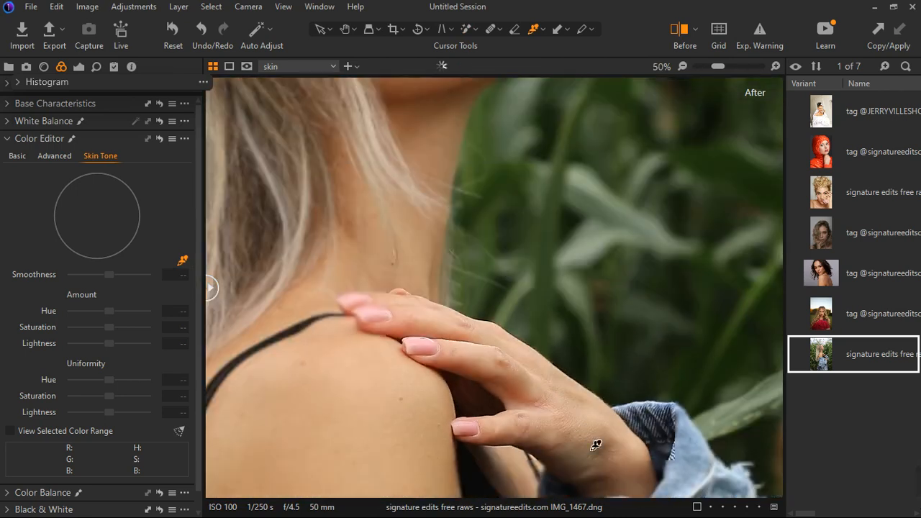
scroll(370, 430, "down", 2)
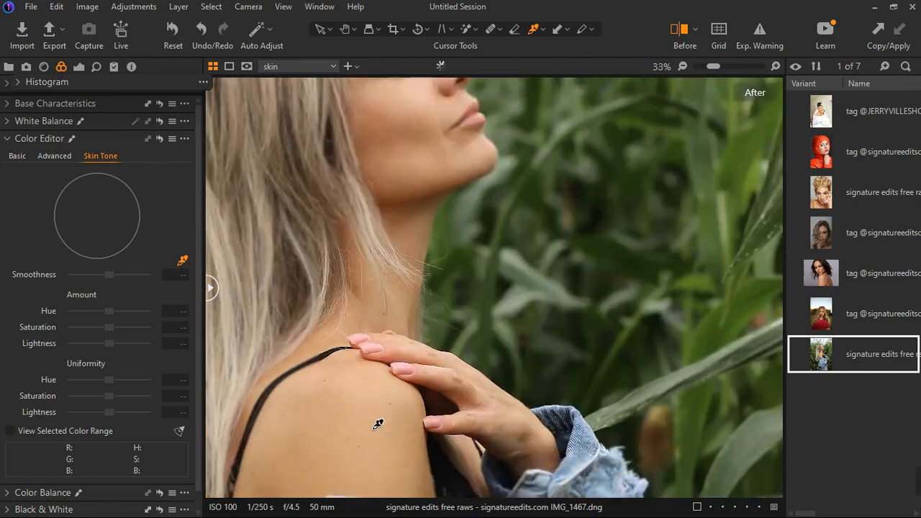
scroll(376, 438, "up", 3)
scroll(426, 409, "down", 2)
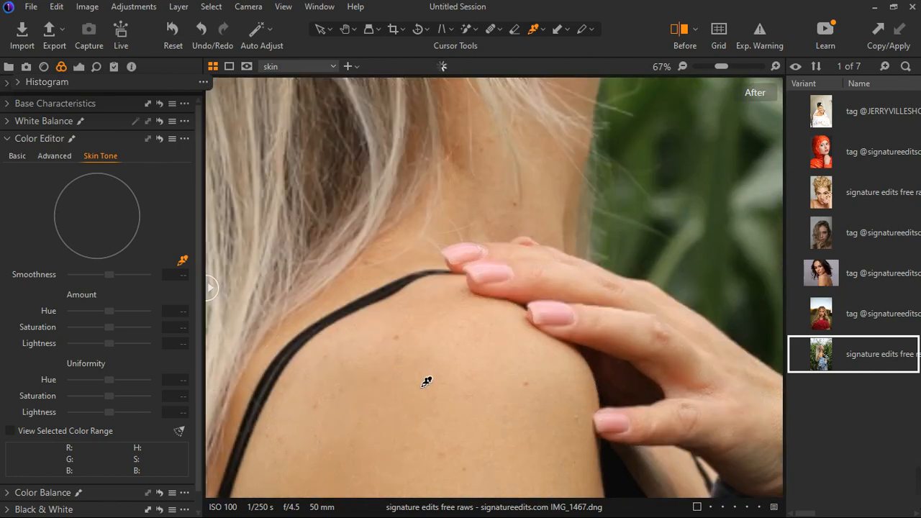
scroll(492, 411, "down", 1)
scroll(583, 407, "up", 1)
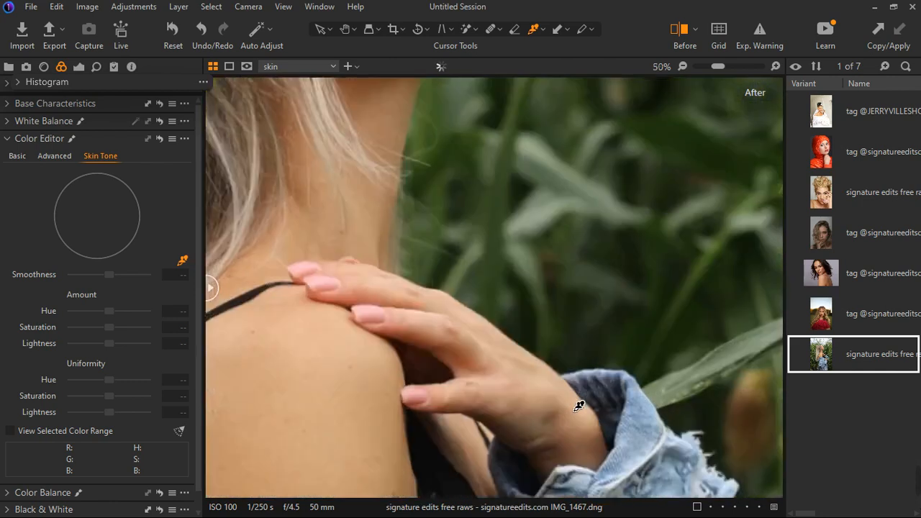
scroll(504, 399, "up", 2)
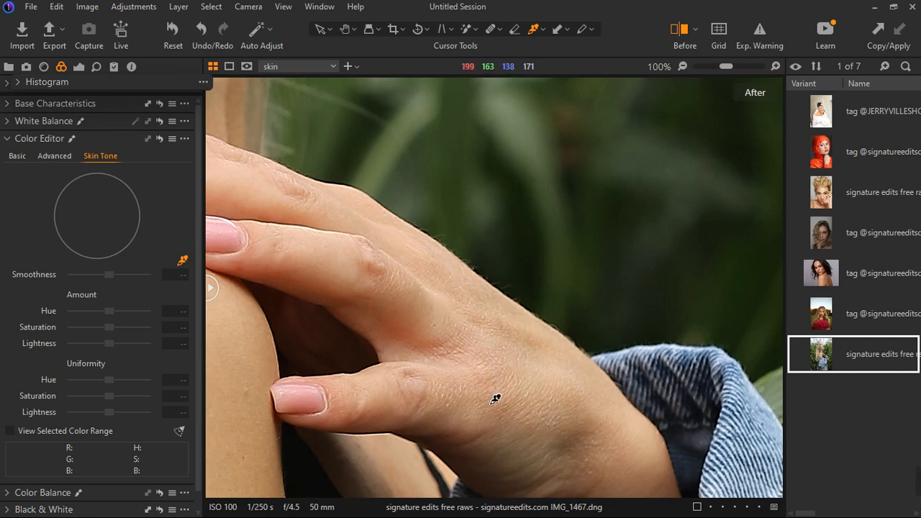
Try sampling the skin tone at several spots on the hand and fingers, widening the first sample's range to the color wheel's edge.
left_click(470, 425)
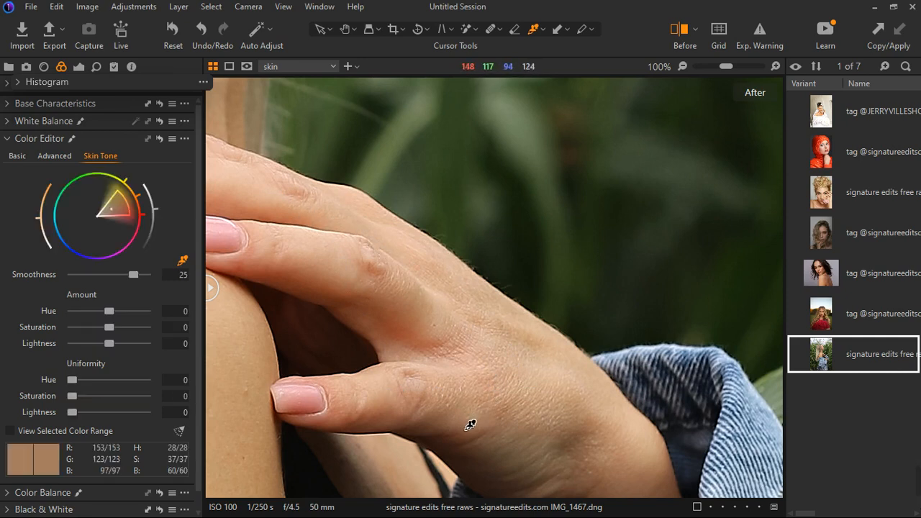
left_click_drag(138, 210, 152, 207)
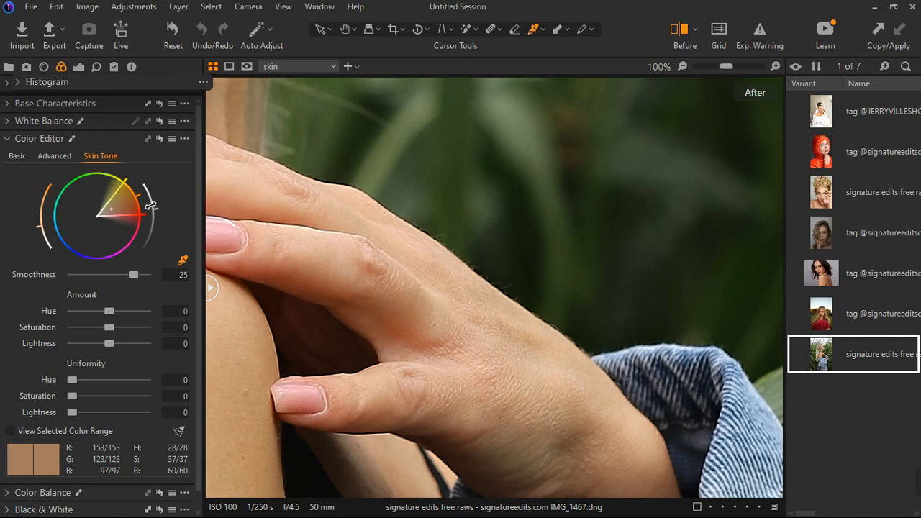
left_click(348, 276)
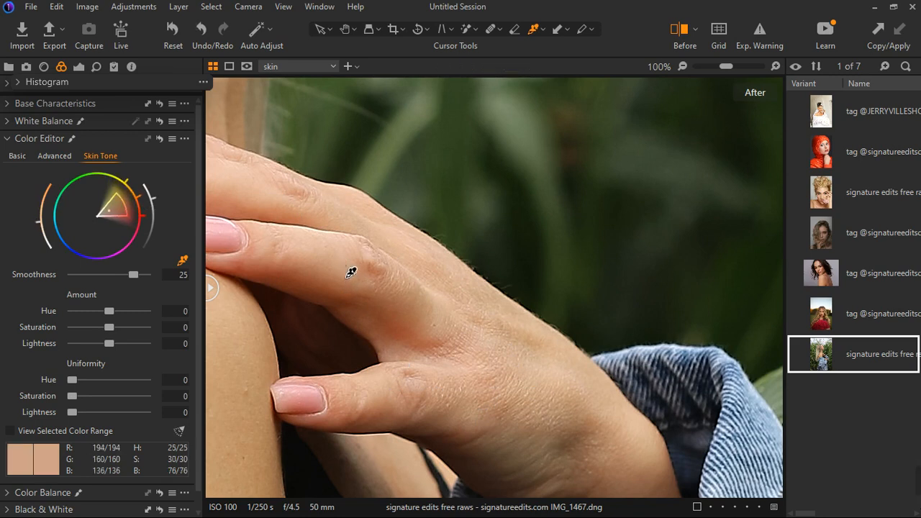
left_click(264, 200)
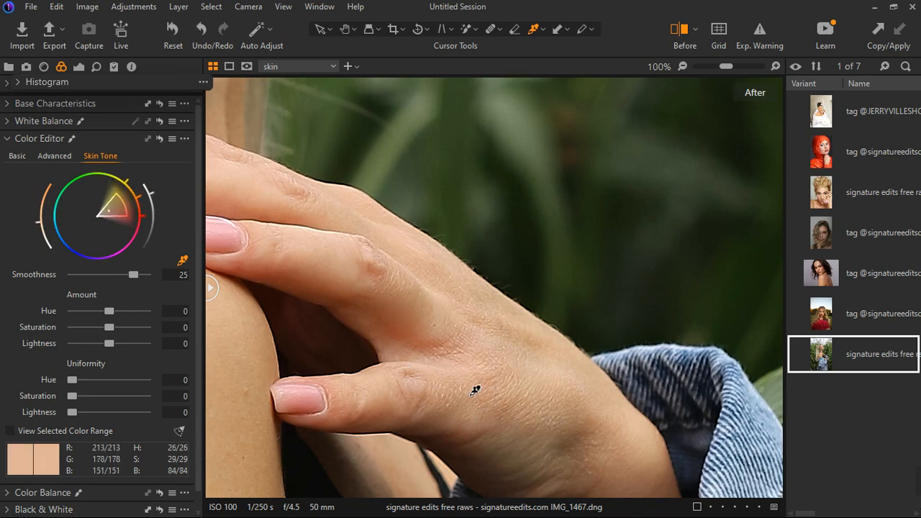
left_click(491, 434)
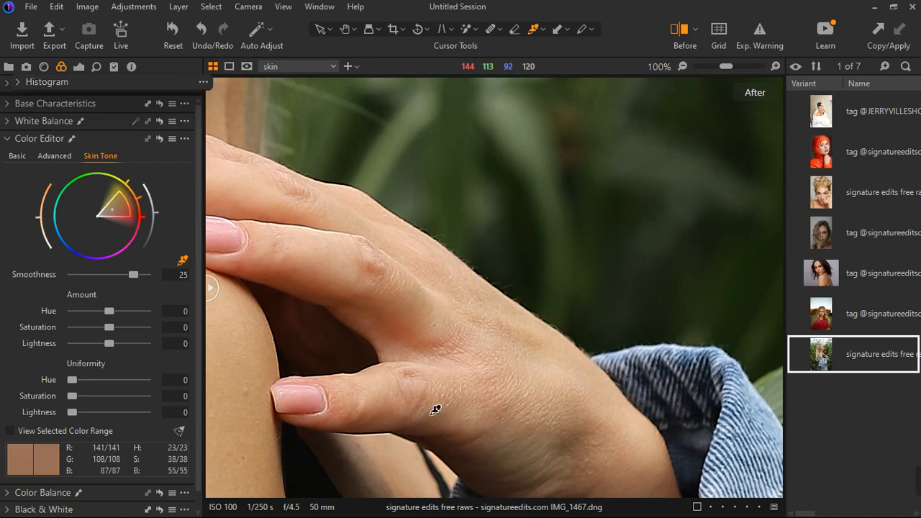
left_click(395, 405)
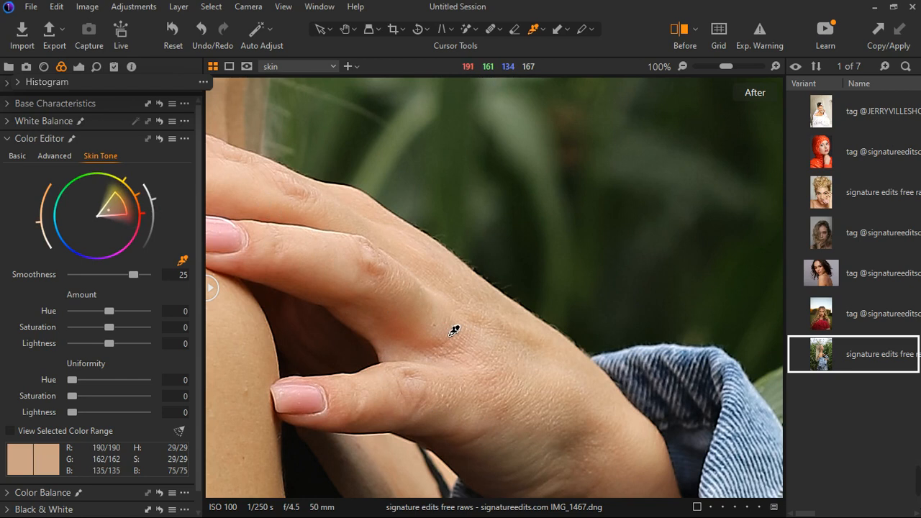
left_click(352, 280)
left_click(353, 281)
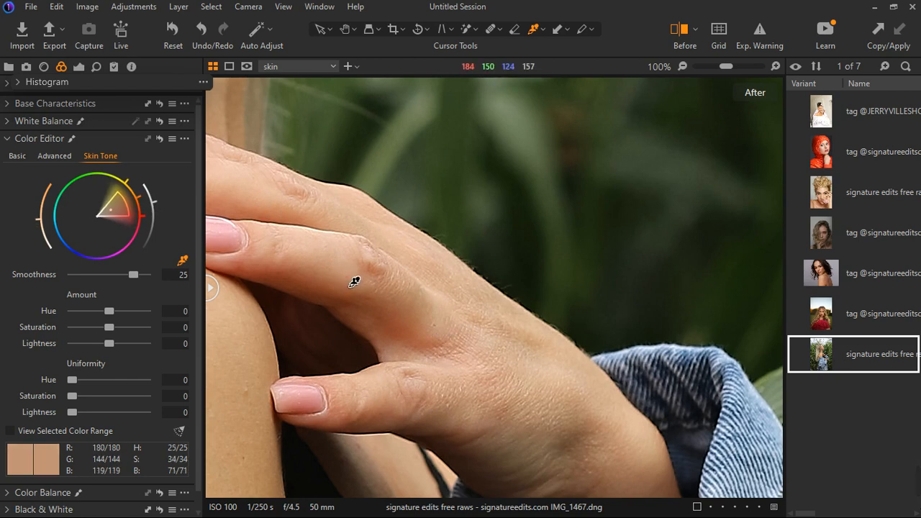
left_click(318, 259)
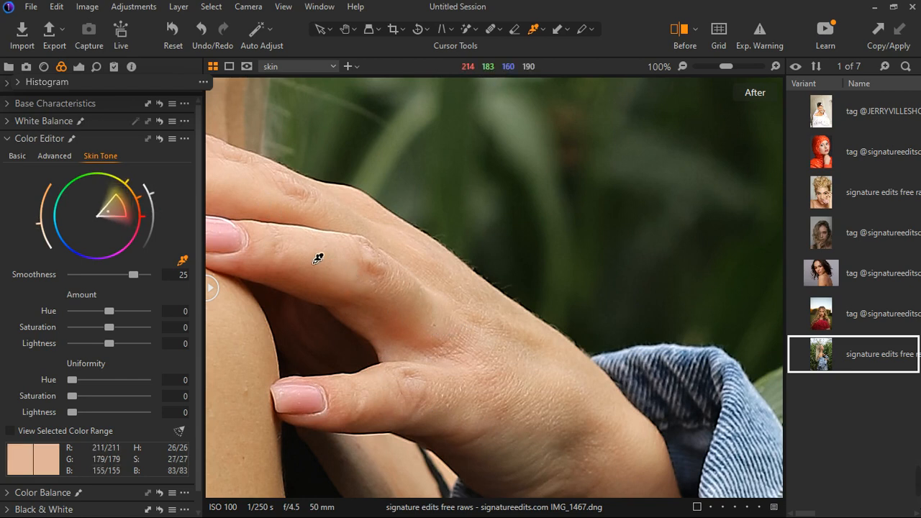
Sample the light skin tone on the uppermost finger and extend its saturation range to the edge of the color wheel.
left_click(254, 195)
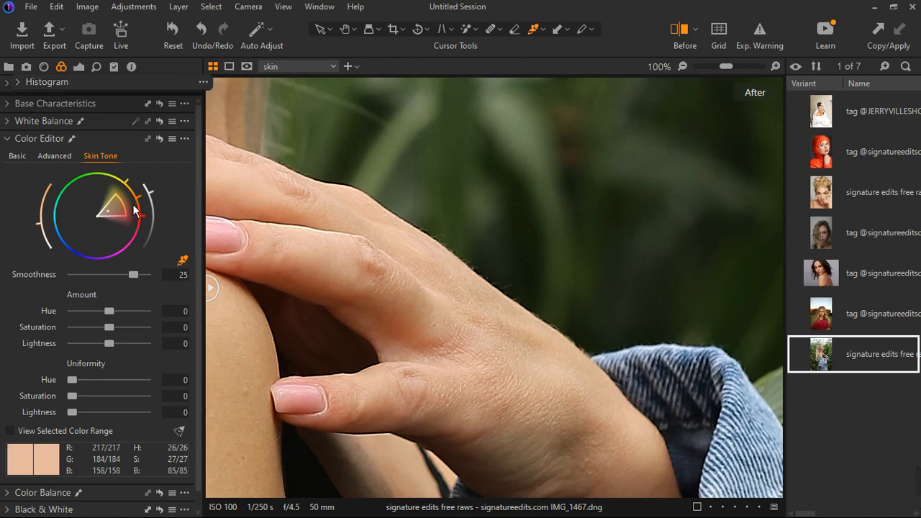
left_click_drag(131, 207, 157, 198)
scroll(157, 237, "down", 1)
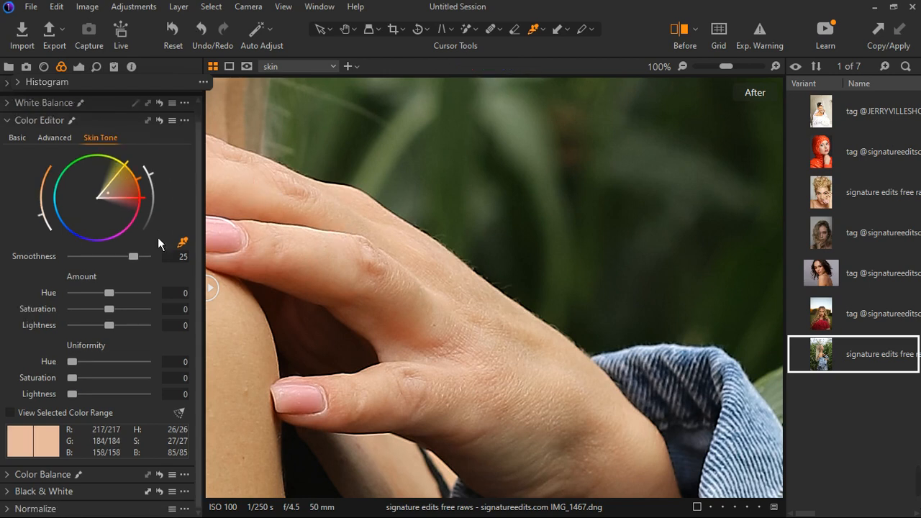
Preview the selected skin color range across the whole portrait, checking the face and shoulder, and turn the preview off.
scroll(339, 305, "down", 5)
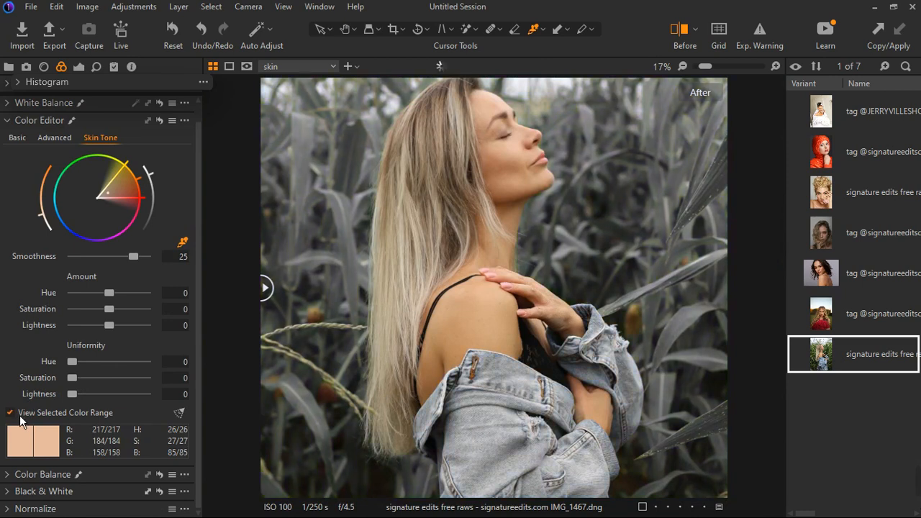
scroll(465, 297, "down", 1)
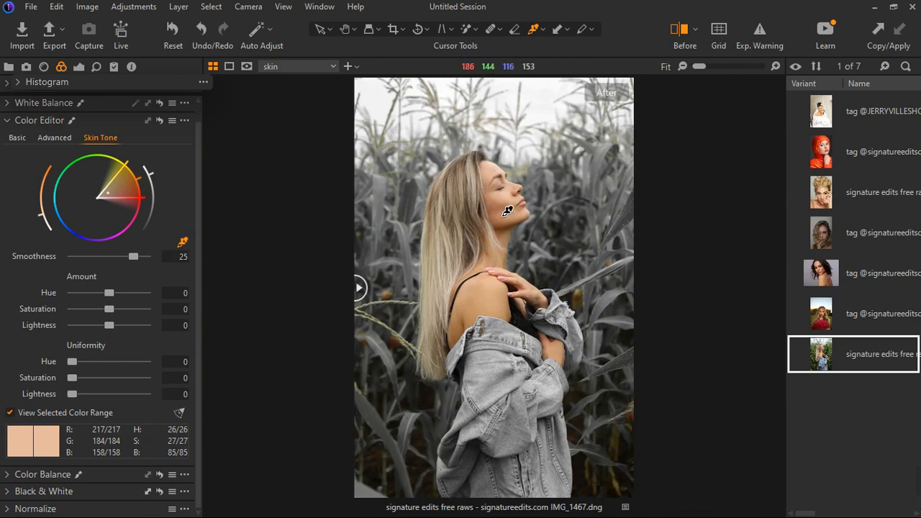
scroll(509, 206, "up", 1)
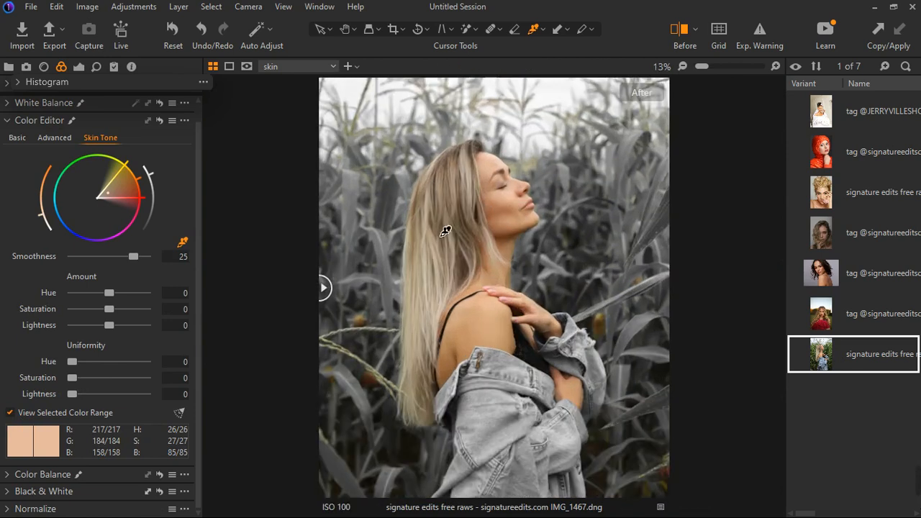
scroll(467, 292, "down", 1)
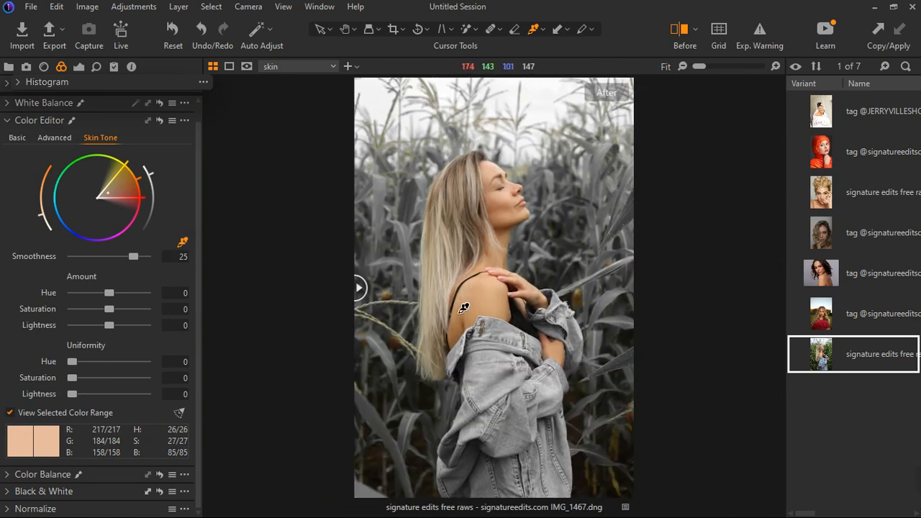
left_click(21, 418)
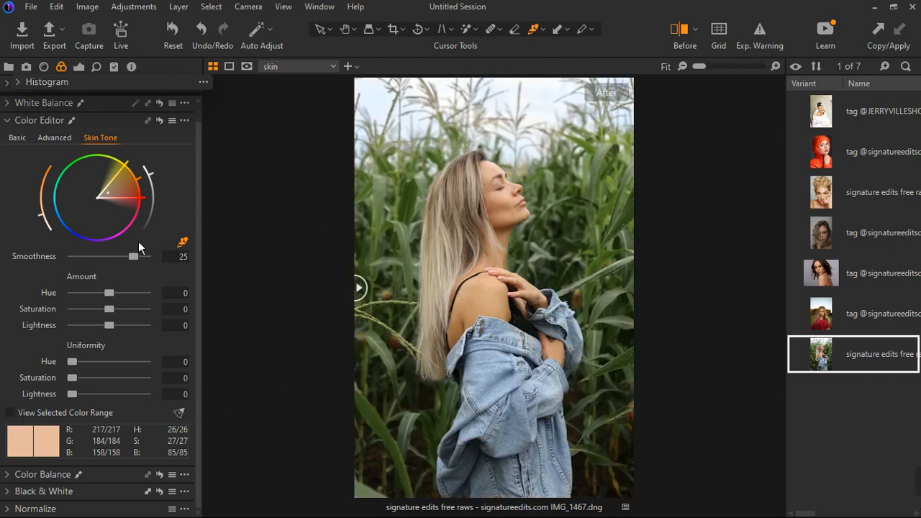
Set the Skin Tone hue uniformity of the skin layer to 64.
scroll(533, 249, "up", 1)
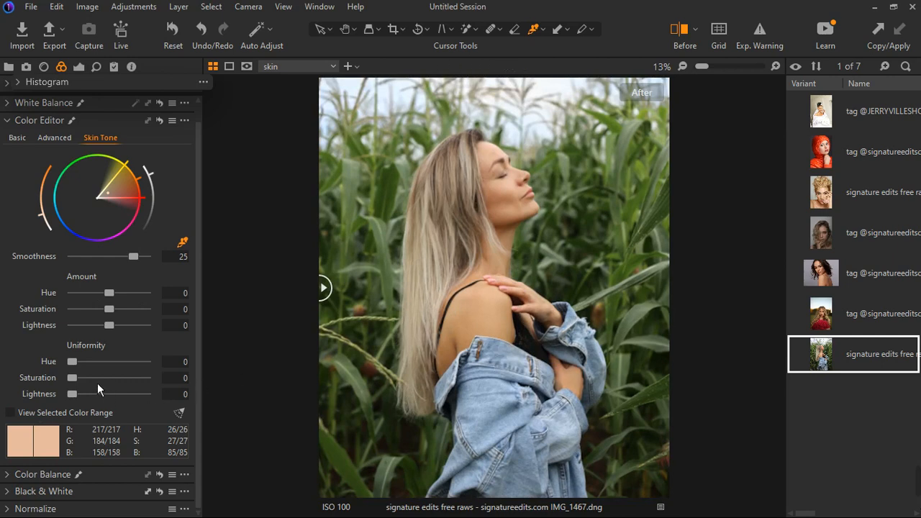
left_click_drag(77, 362, 126, 365)
scroll(611, 332, "up", 1)
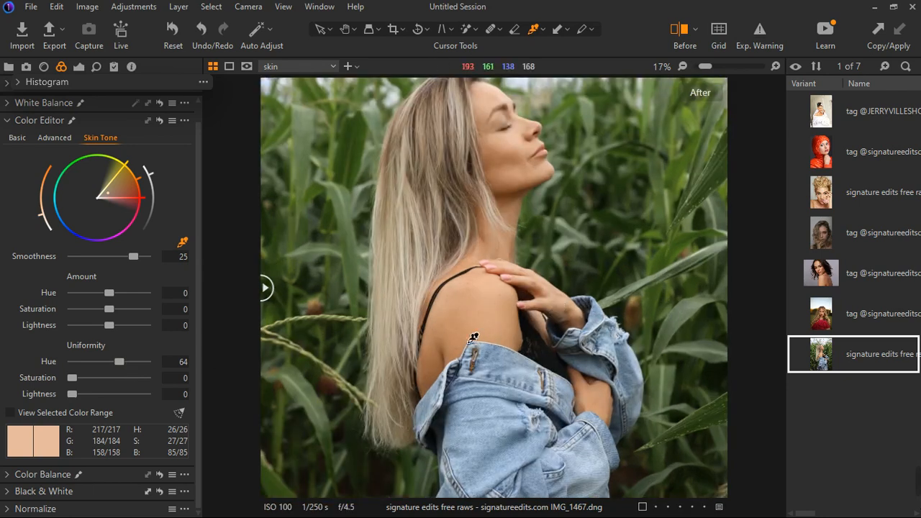
Move the Histogram tool back above Layers and expand the Layers tool.
scroll(17, 141, "up", 1)
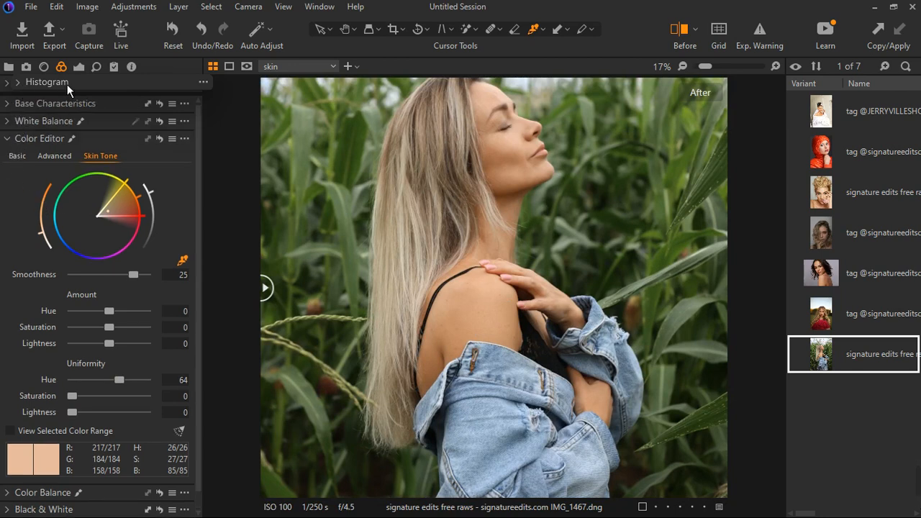
scroll(75, 104, "up", 1)
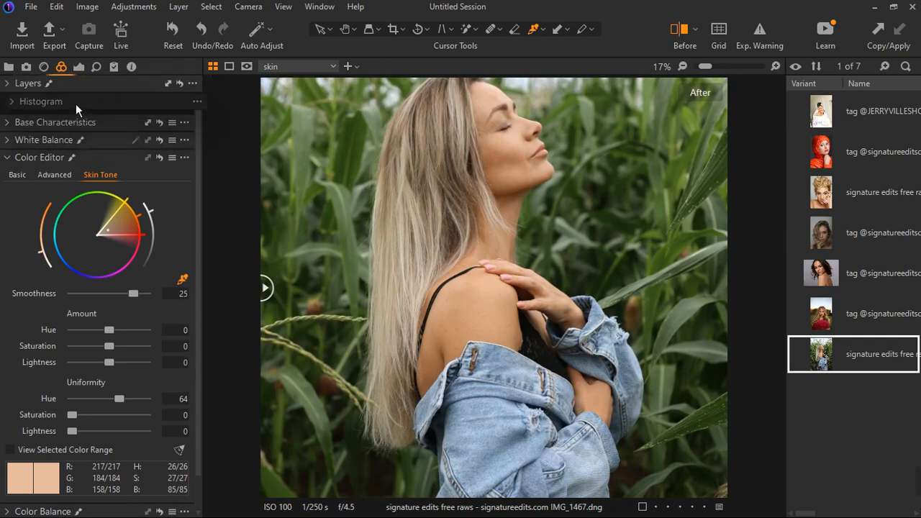
left_click_drag(60, 105, 61, 84)
left_click(12, 106)
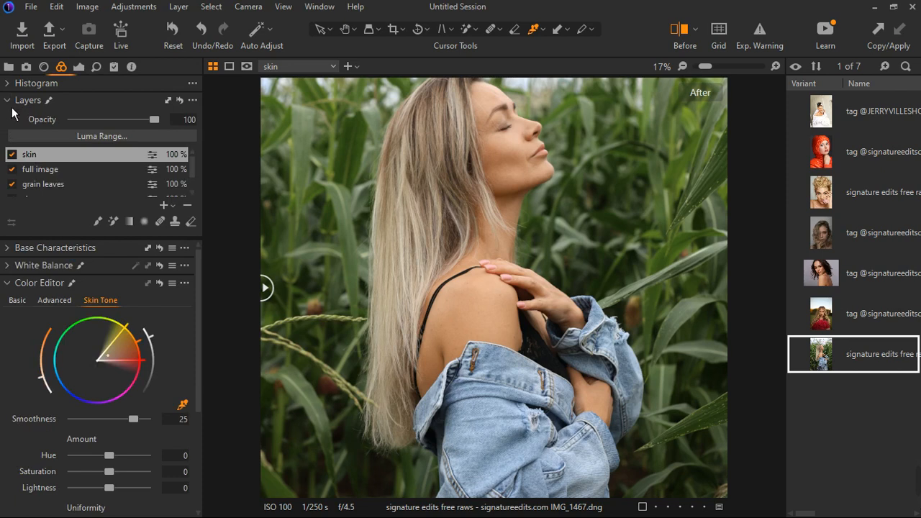
Compare the shoulder and hand with the skin layer disabled and enabled.
left_click(12, 154)
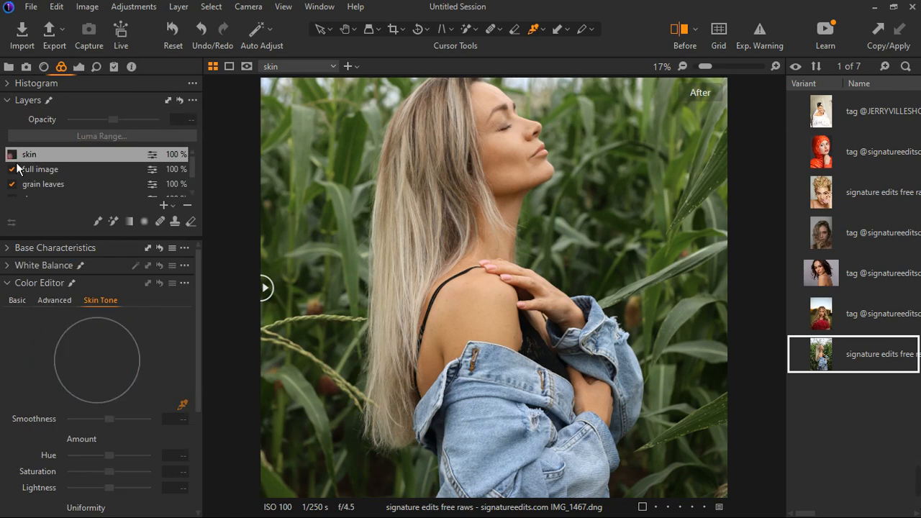
left_click(13, 155)
scroll(494, 310, "up", 2)
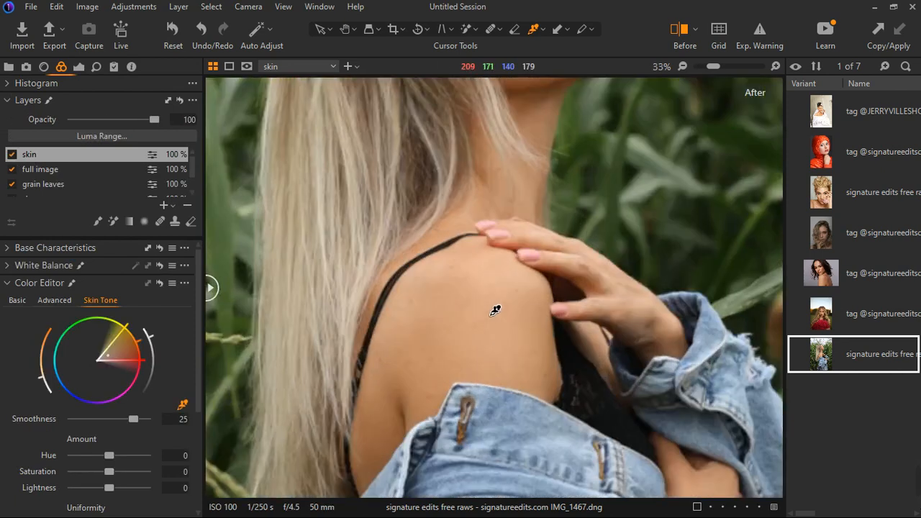
left_click(12, 155)
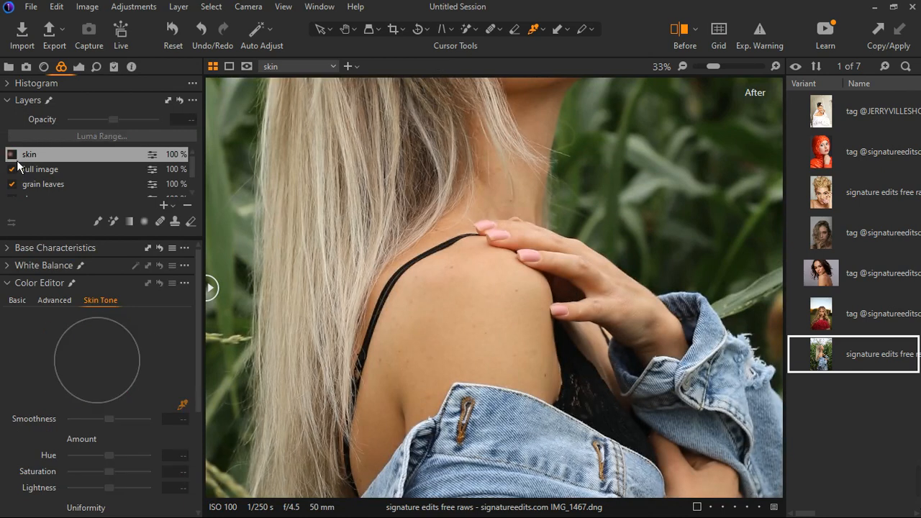
left_click(12, 155)
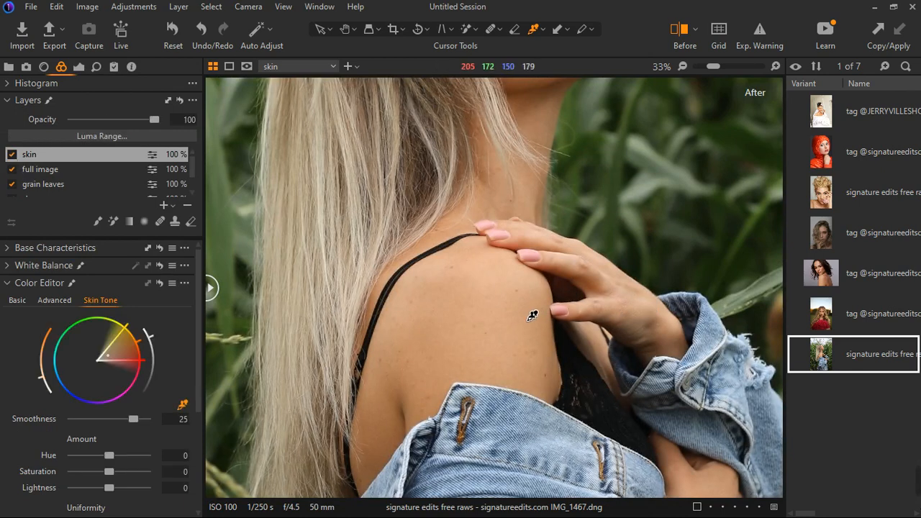
Raise the skin layer's Skin Tone hue uniformity to 85.
scroll(533, 315, "down", 2)
scroll(118, 444, "down", 3)
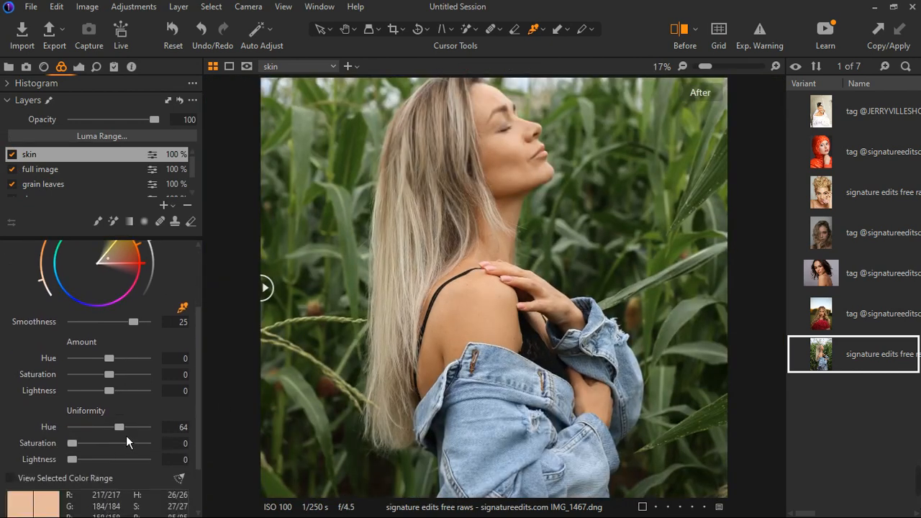
left_click_drag(126, 435, 130, 435)
left_click_drag(163, 434, 143, 436)
Compare the lower face and lips up close with the skin layer disabled and enabled.
left_click(11, 154)
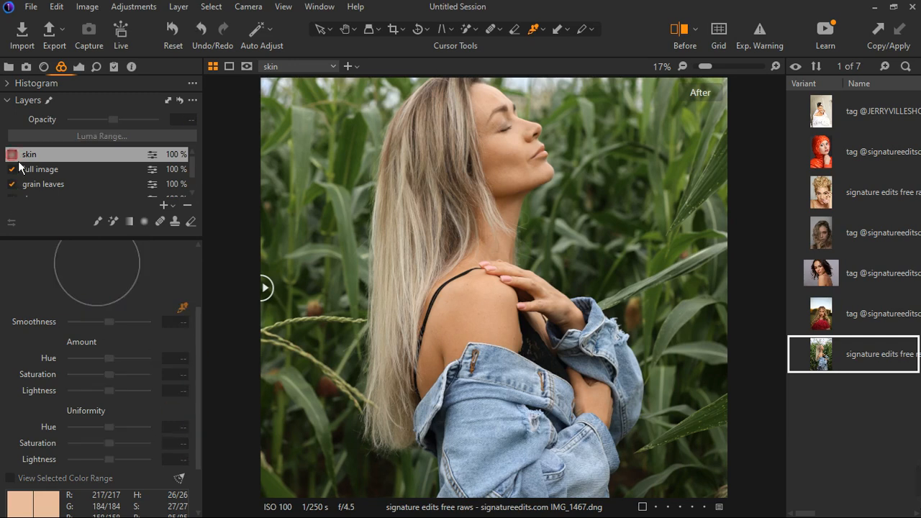
scroll(565, 155, "up", 4)
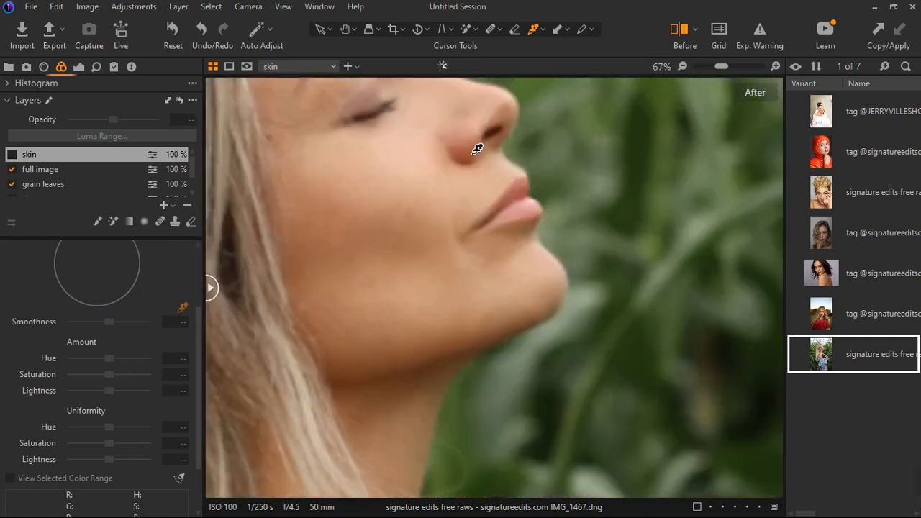
left_click(12, 154)
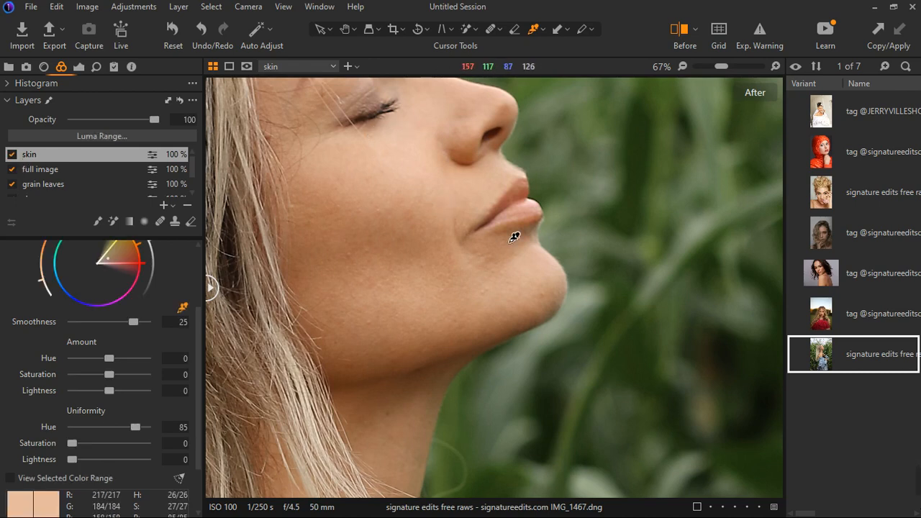
left_click(12, 155)
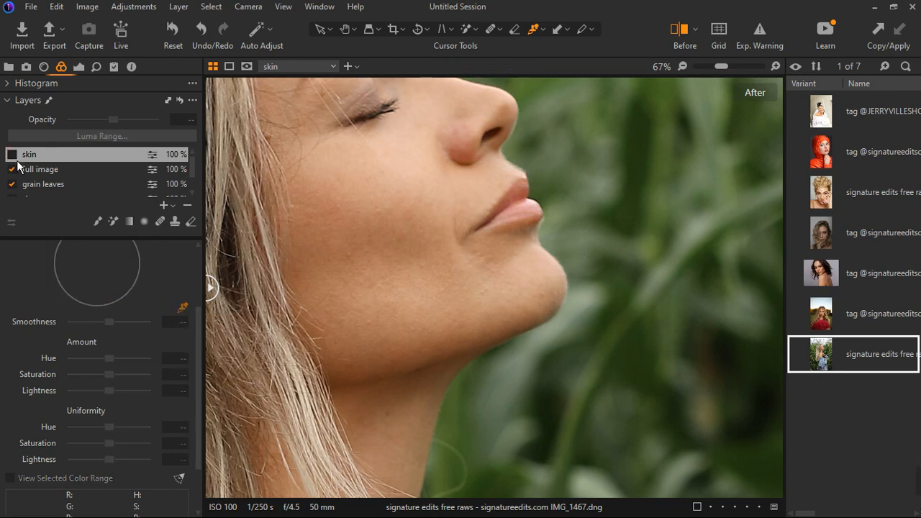
left_click(12, 155)
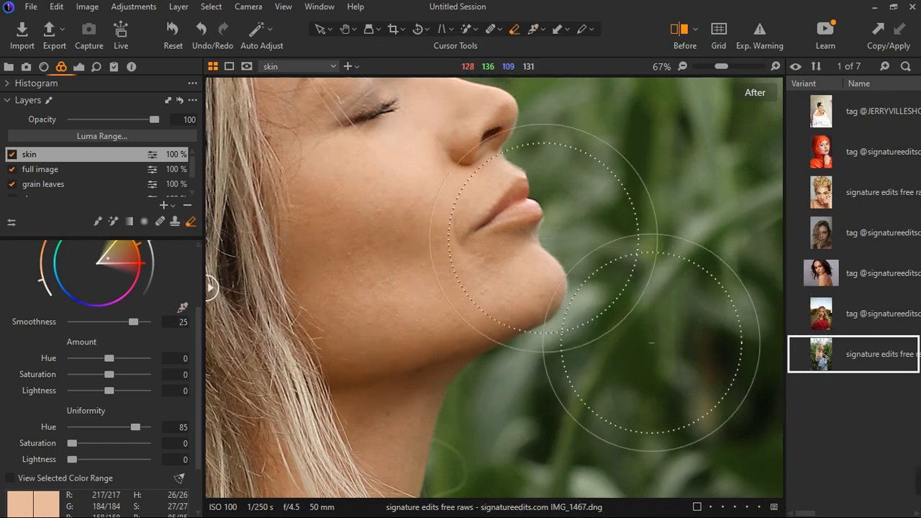
Shrink the eraser brush, display the skin layer's mask and erase the mask from the lower lip.
key("bracketleft")
key("bracketleft")
key("bracketleft")
key("bracketleft")
key("bracketleft")
key("bracketleft")
key("bracketleft")
key("bracketleft")
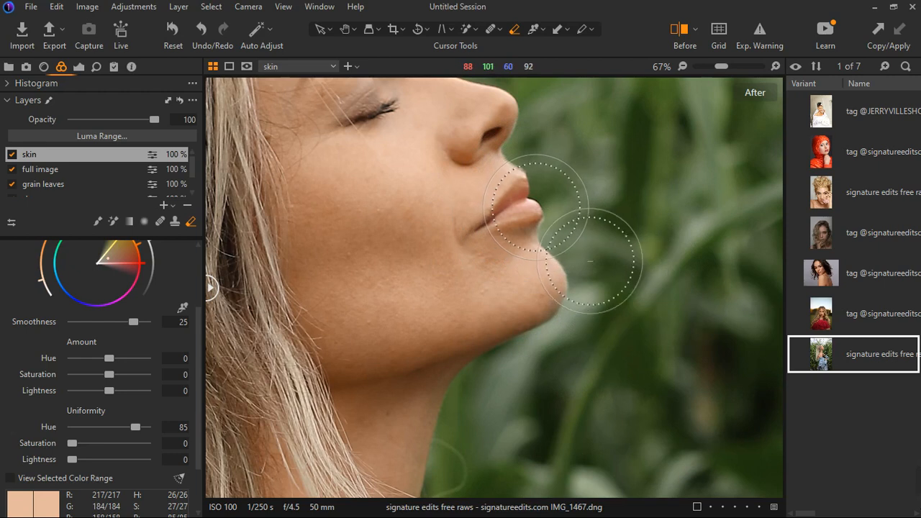
key("bracketleft")
key("bracketleft")
key("bracketleft")
key("bracketleft")
key("bracketleft")
key("bracketleft")
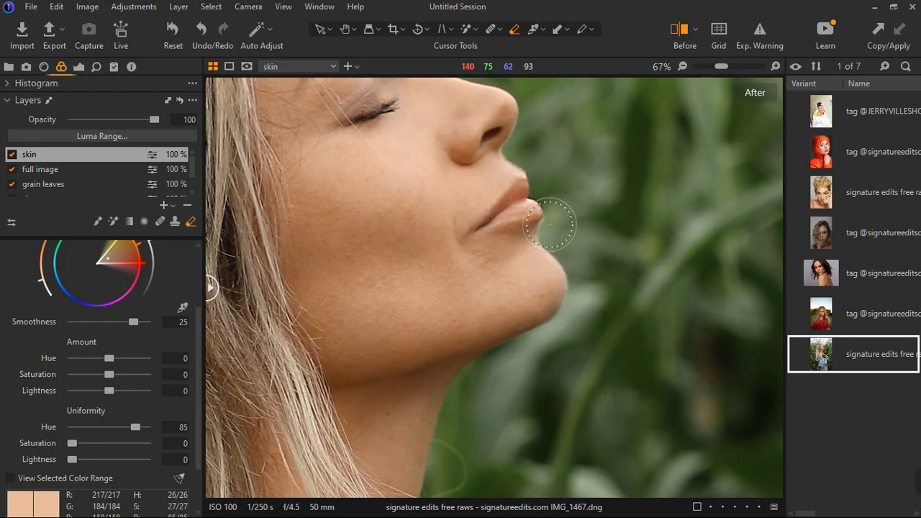
key("bracketleft")
key("m")
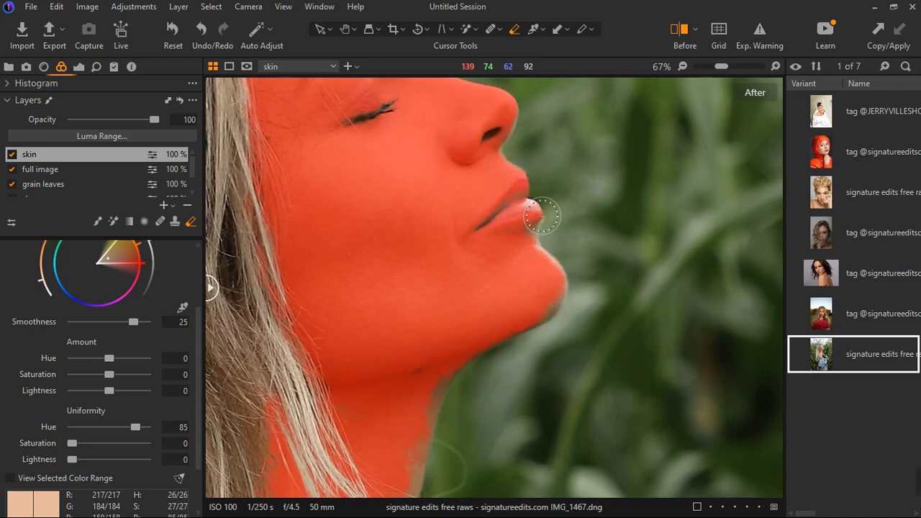
key("bracketleft")
key("bracketleft")
key("bracketleft")
key("bracketleft")
mouse_move(542, 213)
left_mouse_down()
mouse_move(524, 224)
mouse_move(516, 214)
mouse_move(548, 217)
mouse_move(516, 228)
left_mouse_up()
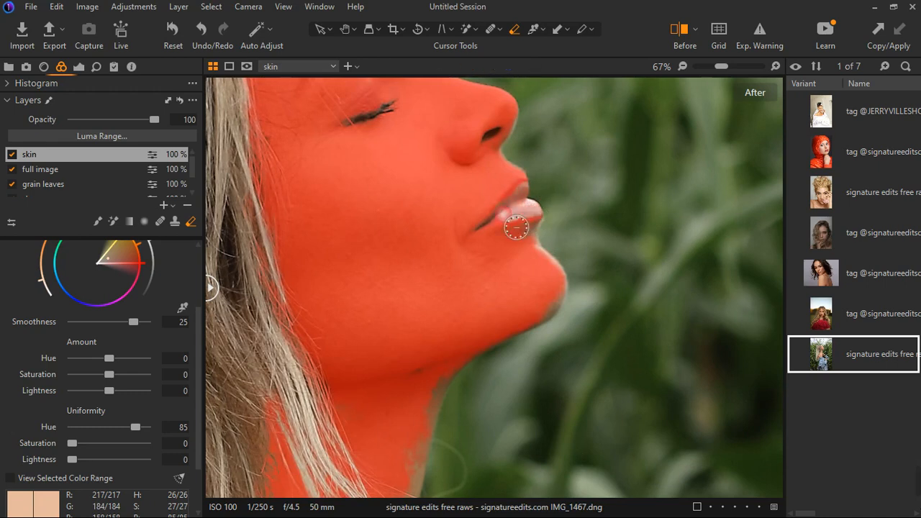
Reduce the eraser brush further and erase the skin mask from the upper lip.
key("bracketleft")
key("bracketleft")
key("bracketleft")
key("bracketleft")
key("bracketleft")
left_click_drag(521, 198, 534, 192)
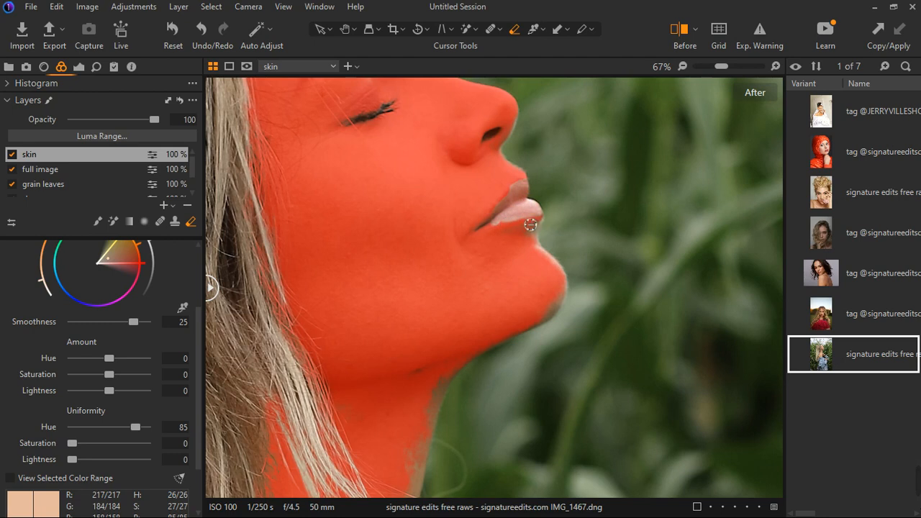
Examine the closed eye and face up close with the skin layer switched off, and re-enable the layer.
scroll(419, 192, "down", 3)
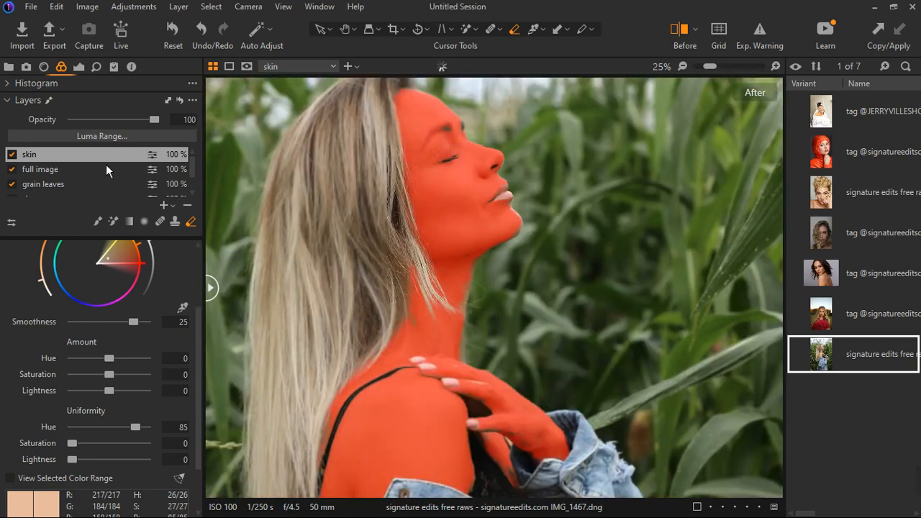
left_click(12, 154)
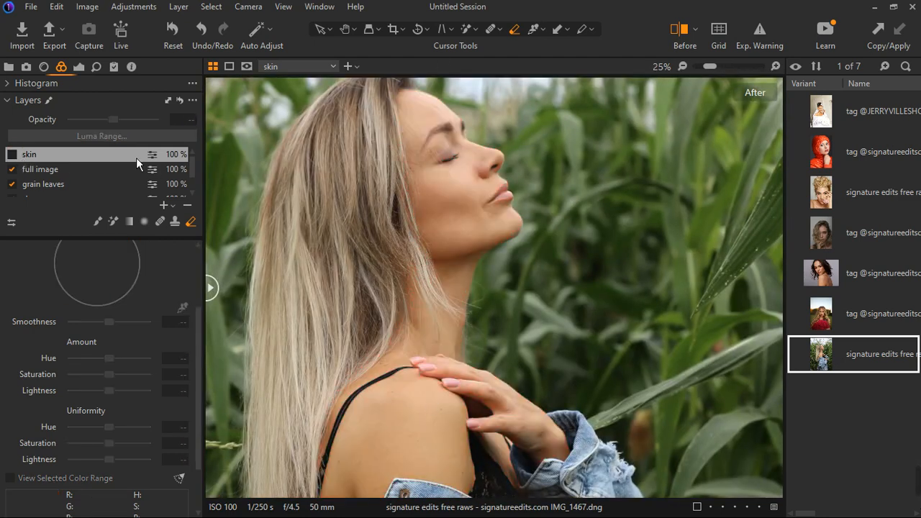
scroll(508, 155, "up", 4)
scroll(565, 172, "up", 2)
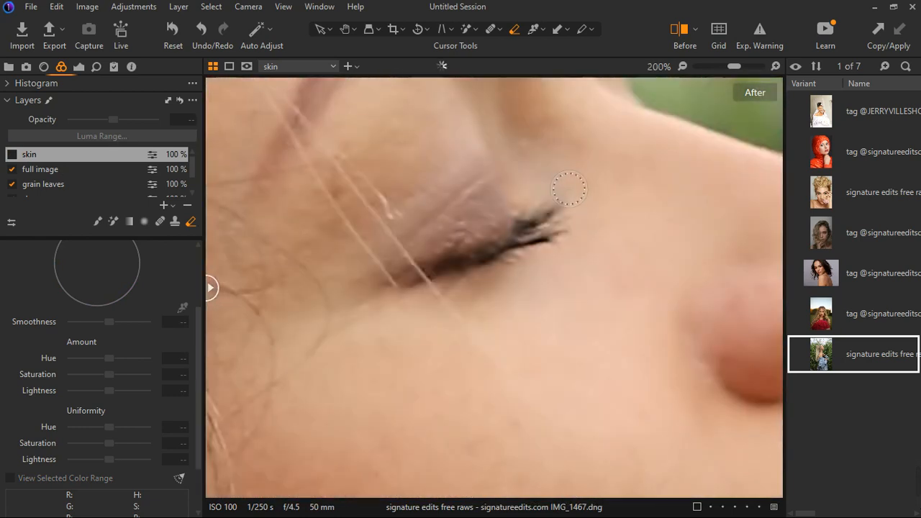
scroll(472, 222, "down", 3)
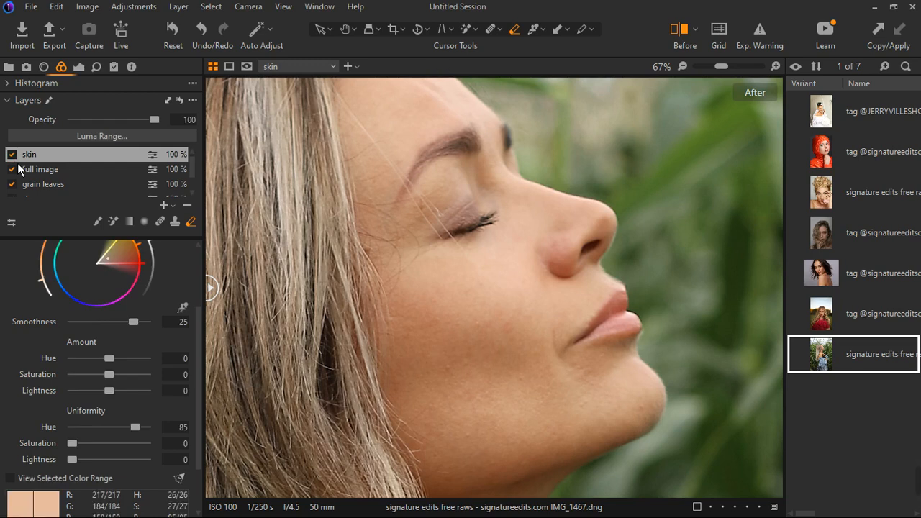
Display the skin mask and erase it from the eyelid and the eyebrow.
key("m")
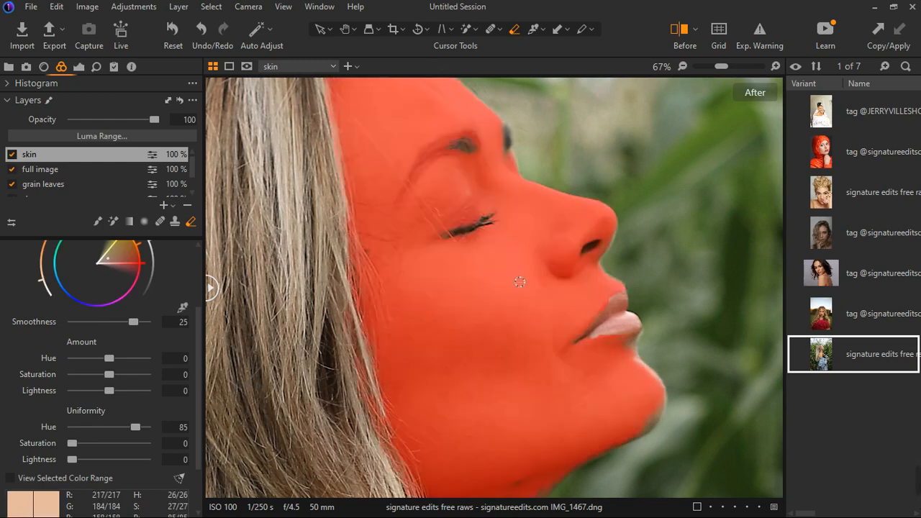
scroll(475, 216, "up", 2)
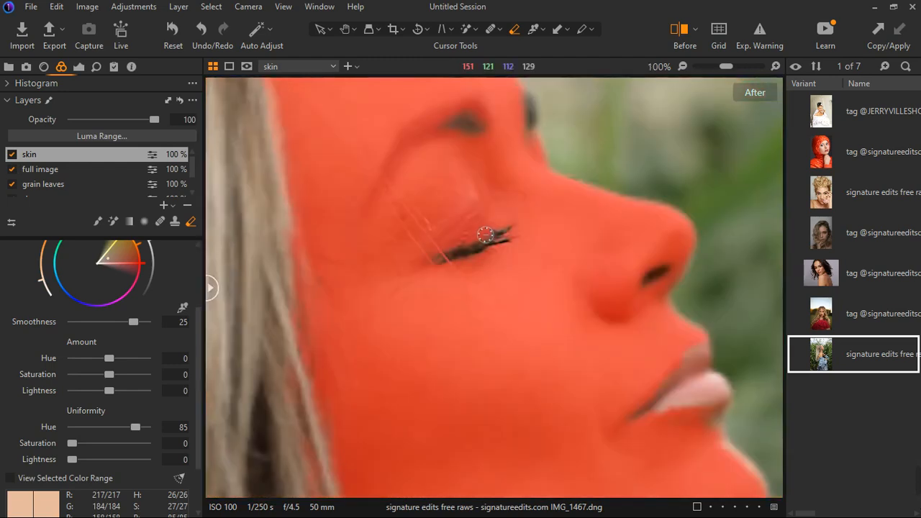
mouse_move(463, 240)
left_mouse_down()
mouse_move(492, 238)
mouse_move(482, 218)
mouse_move(499, 236)
mouse_move(446, 259)
left_mouse_up()
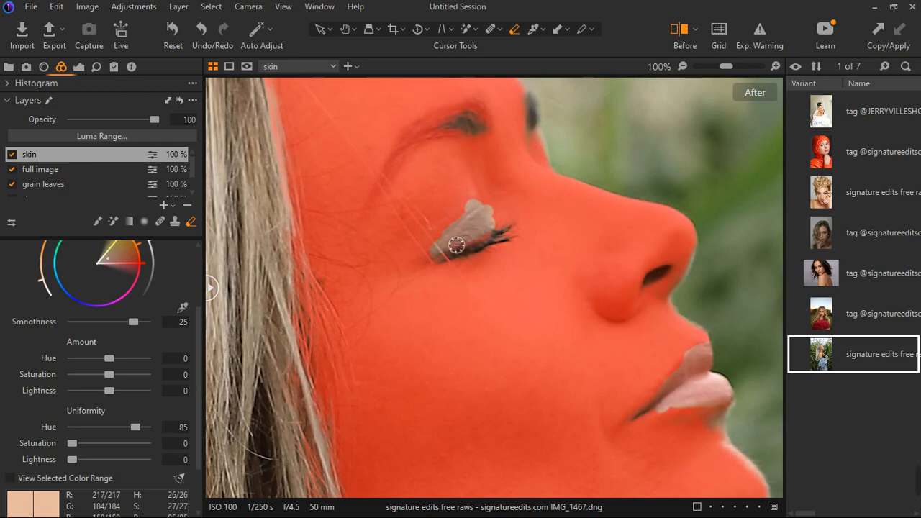
mouse_move(481, 129)
left_mouse_down()
mouse_move(427, 140)
mouse_move(409, 167)
mouse_move(441, 132)
mouse_move(462, 136)
mouse_move(480, 127)
mouse_move(467, 121)
mouse_move(494, 129)
left_mouse_up()
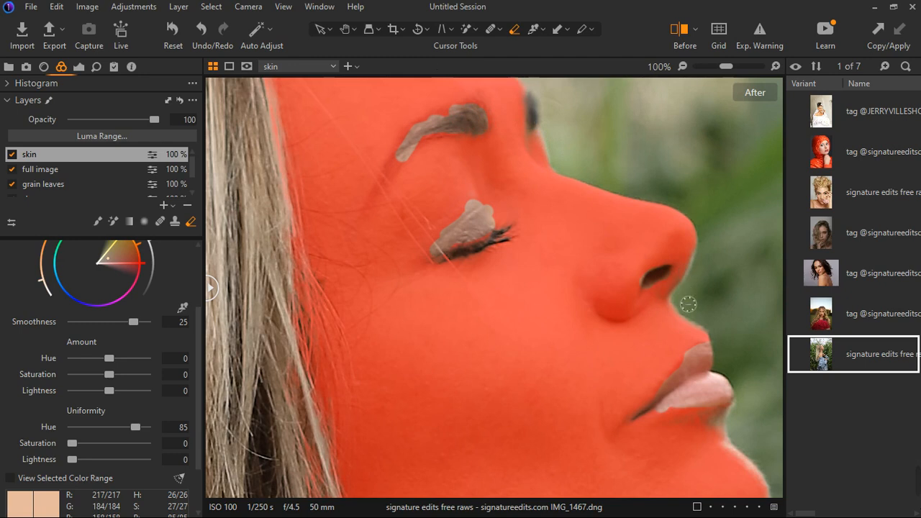
scroll(685, 300, "down", 2)
scroll(680, 302, "down", 1)
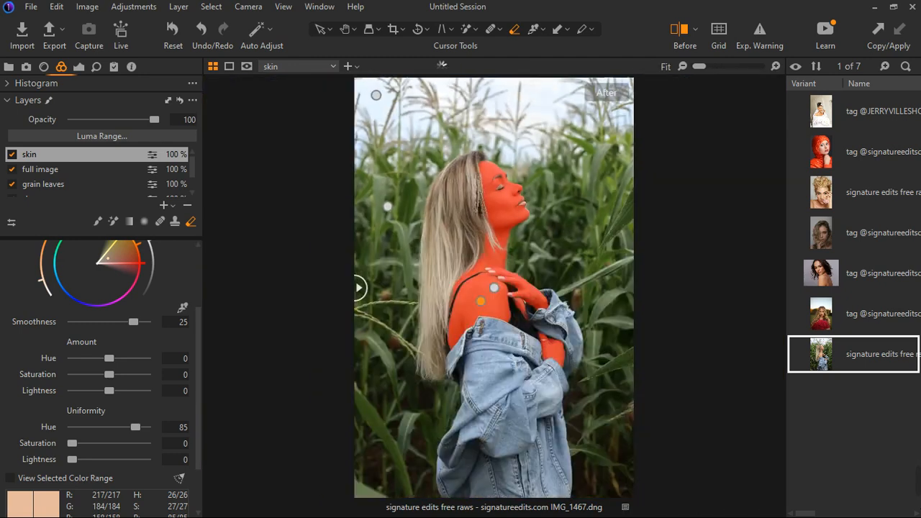
scroll(494, 317, "up", 1)
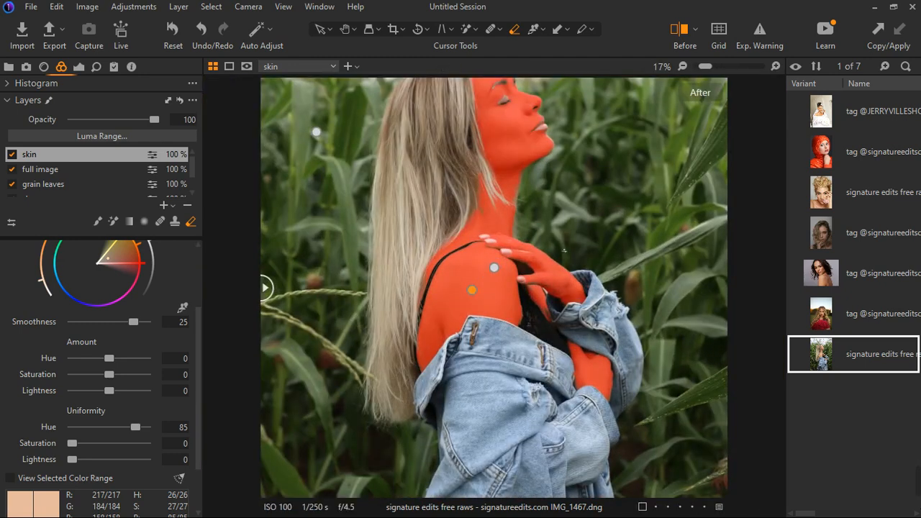
Hide the mask overlay and compare the face up close with the skin layer switched off and back on.
key("m")
scroll(547, 133, "up", 2)
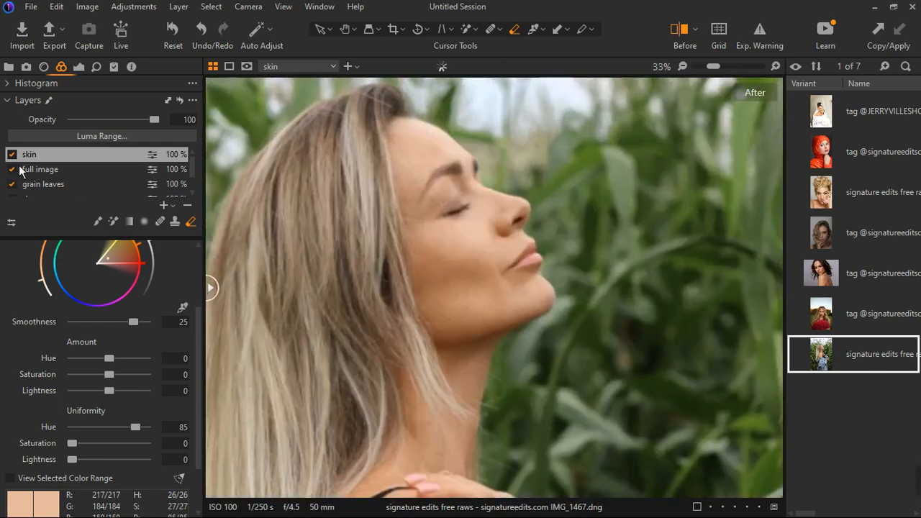
left_click(12, 155)
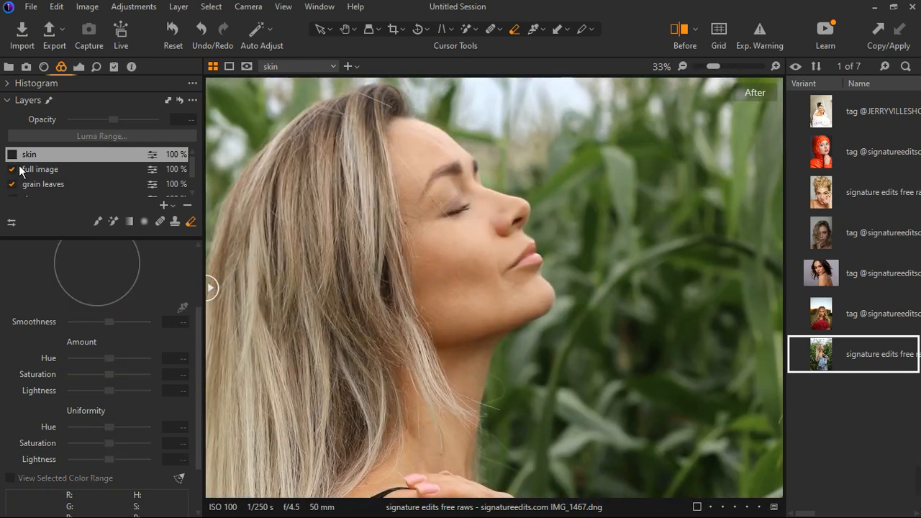
left_click(12, 154)
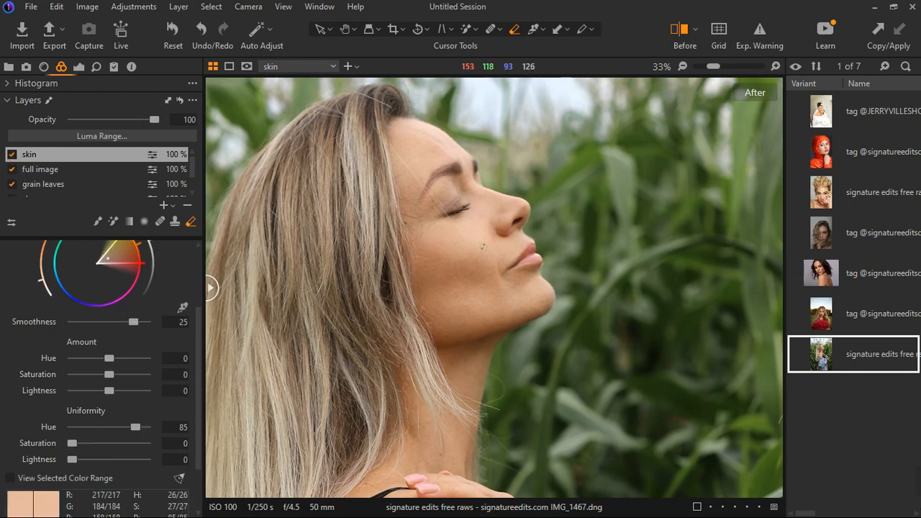
scroll(484, 247, "down", 3)
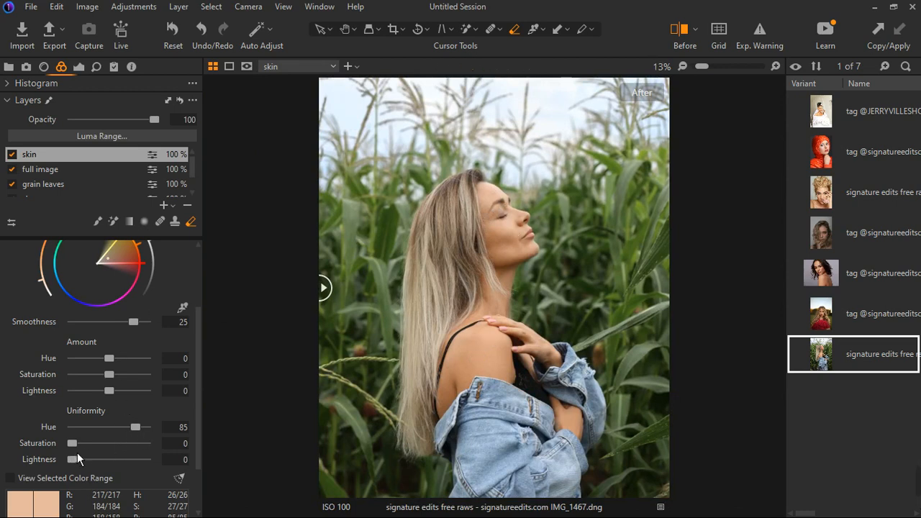
Set the skin layer's Saturation uniformity to 17 and check the skin across the whole portrait.
left_click_drag(78, 453, 90, 452)
scroll(494, 341, "down", 1)
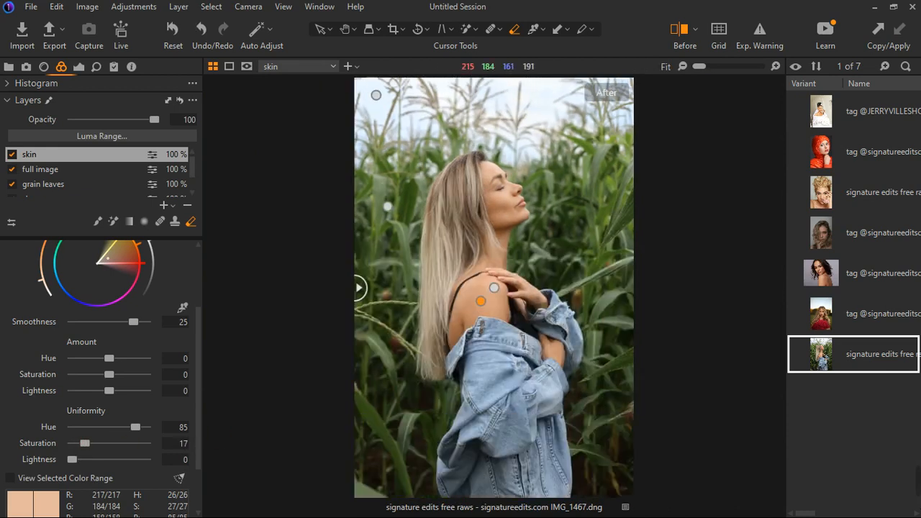
scroll(375, 176, "up", 1)
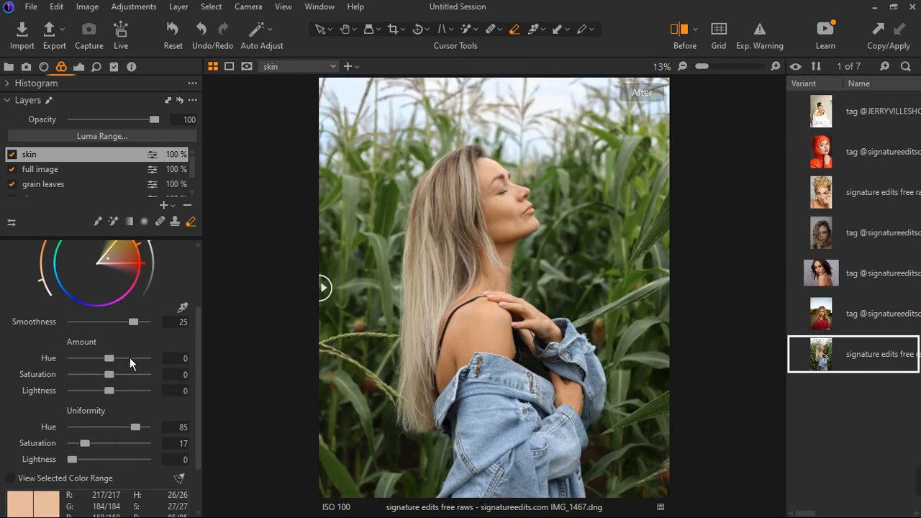
Try the skin layer's Hue amount at the extremes of 5 and -5, comparing the effect on the face and shoulder.
left_click_drag(116, 365, 161, 367)
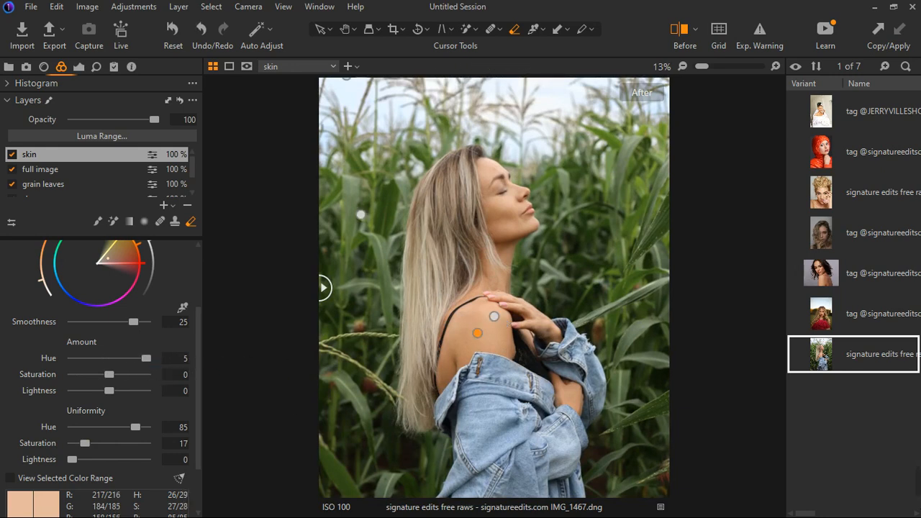
scroll(508, 294, "up", 1)
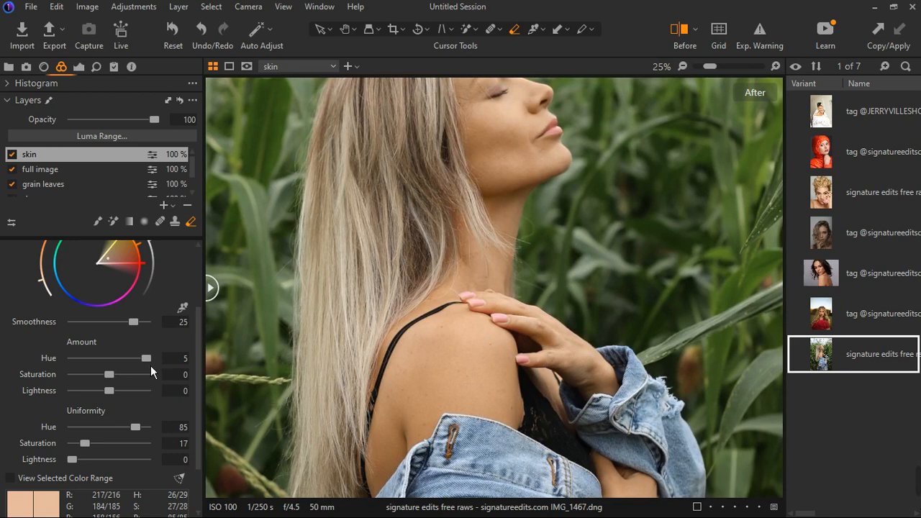
left_click_drag(148, 364, 62, 367)
scroll(503, 364, "down", 1)
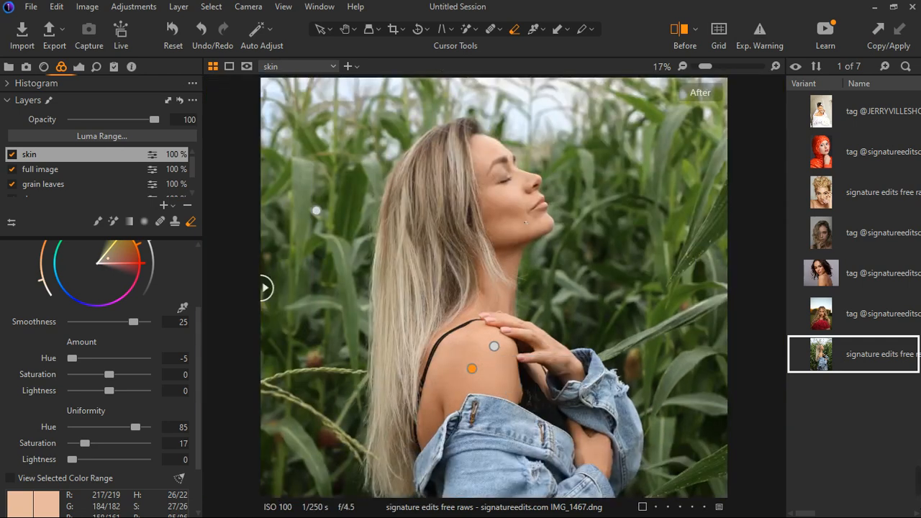
scroll(527, 253, "up", 1)
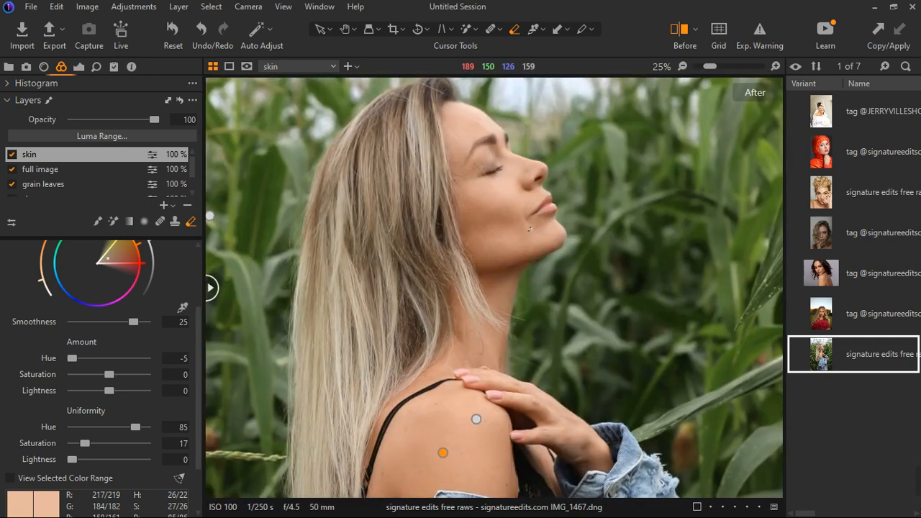
scroll(528, 253, "up", 1)
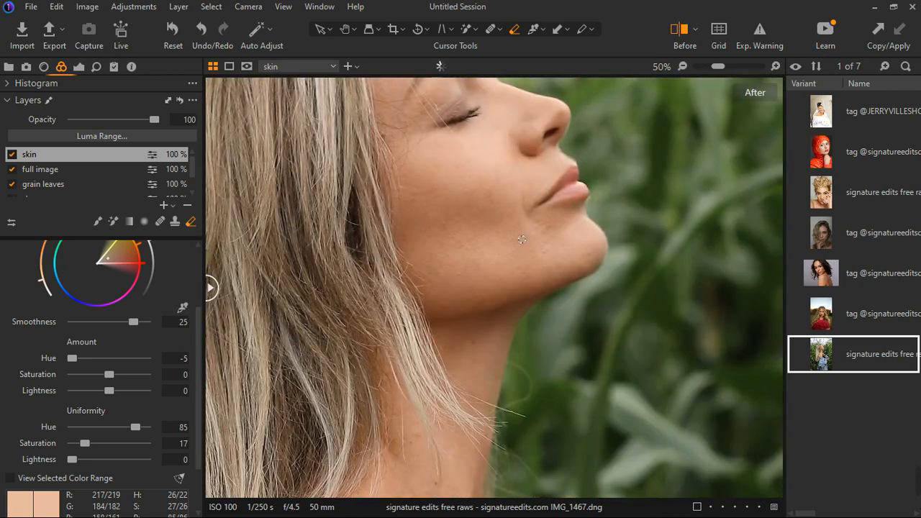
scroll(509, 245, "down", 1)
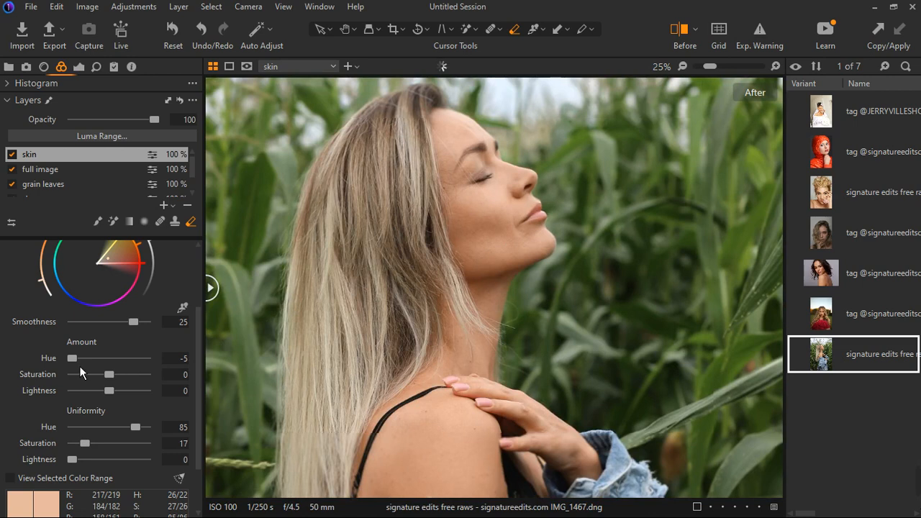
left_click_drag(73, 359, 159, 364)
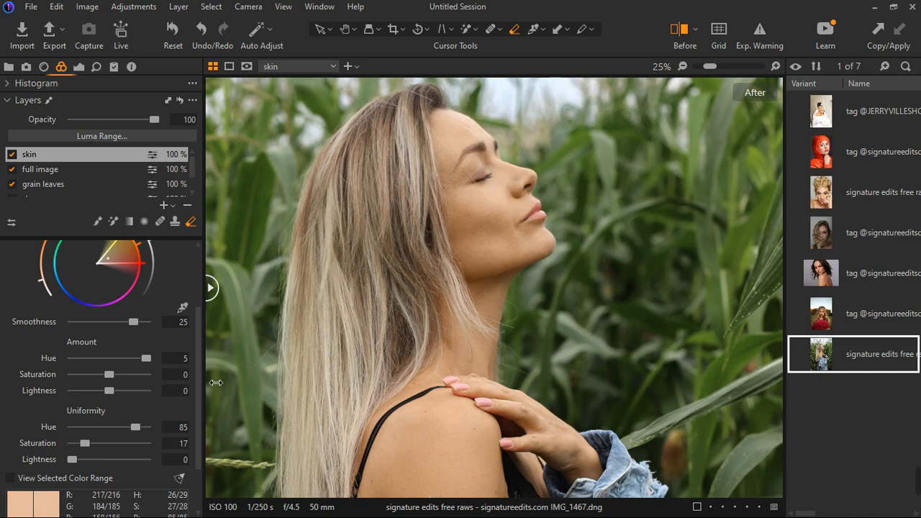
Set the skin layer's Hue amount to -3.3 and check the skin color across the whole portrait.
left_click_drag(150, 364, 90, 370)
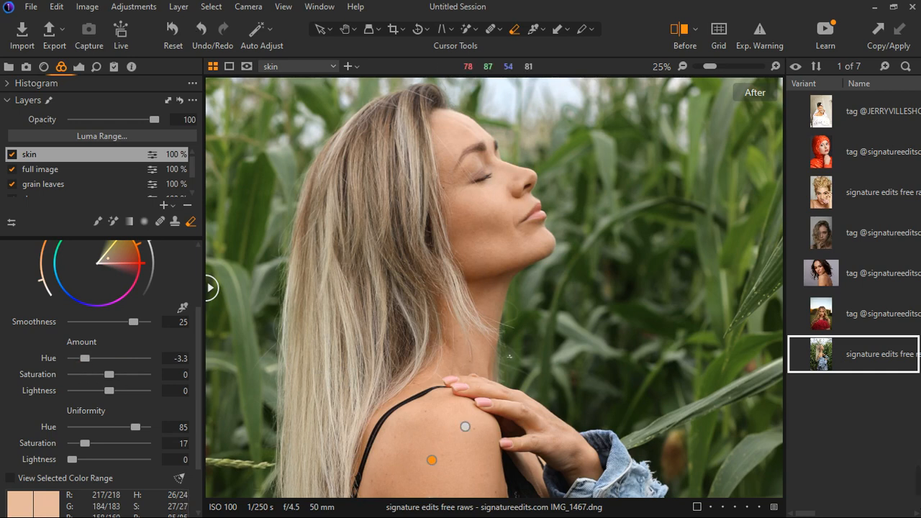
scroll(512, 356, "down", 2)
scroll(493, 288, "down", 1)
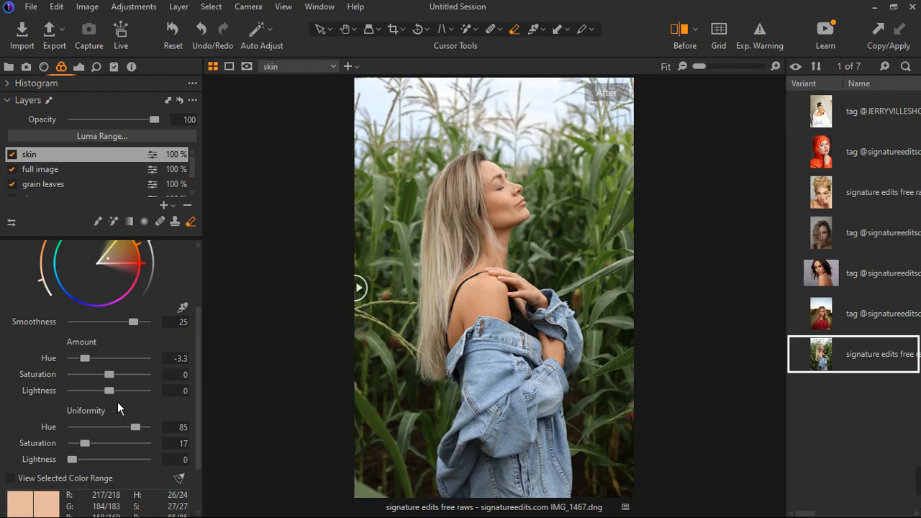
scroll(516, 235, "up", 1)
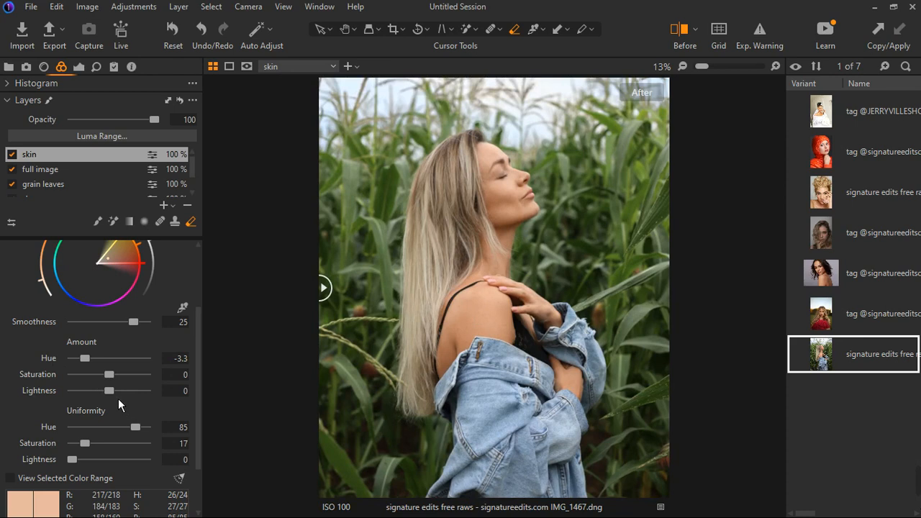
Set the skin layer's Lightness amount to 2.4 and its Lightness uniformity to 8.
left_click_drag(119, 394, 132, 390)
left_click_drag(78, 464, 84, 464)
mouse_move(126, 399)
left_mouse_down()
mouse_move(116, 397)
mouse_move(124, 396)
left_mouse_up()
Try a Saturation amount of 24 on the skin layer and reset it to 0.
left_click_drag(108, 374, 139, 375)
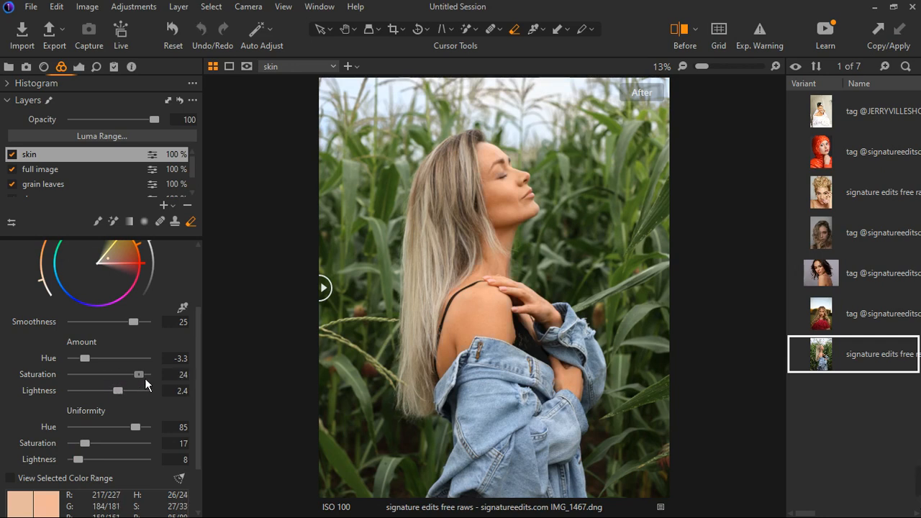
scroll(493, 288, "down", 1)
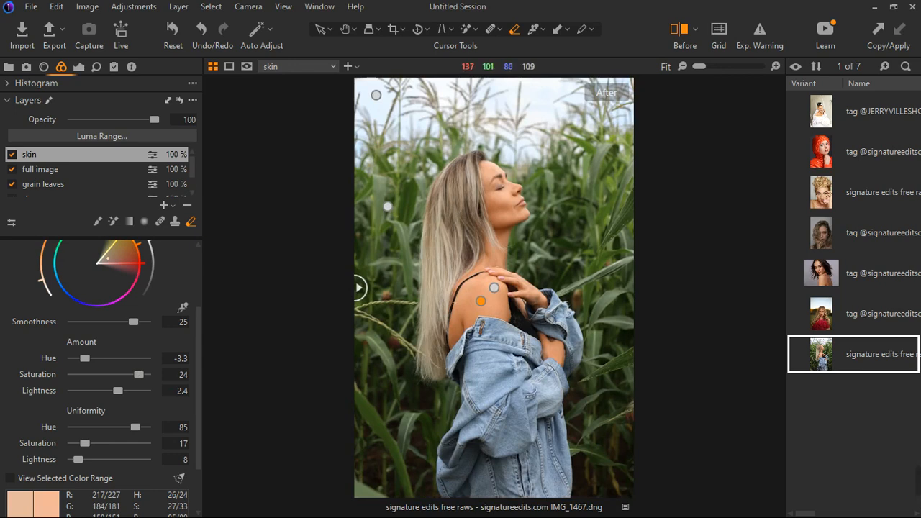
double_click(147, 380)
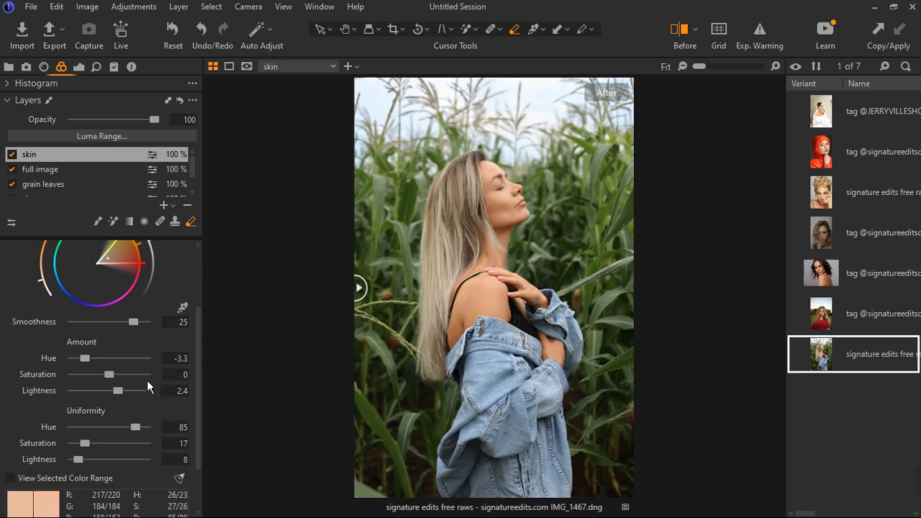
scroll(503, 194, "up", 2)
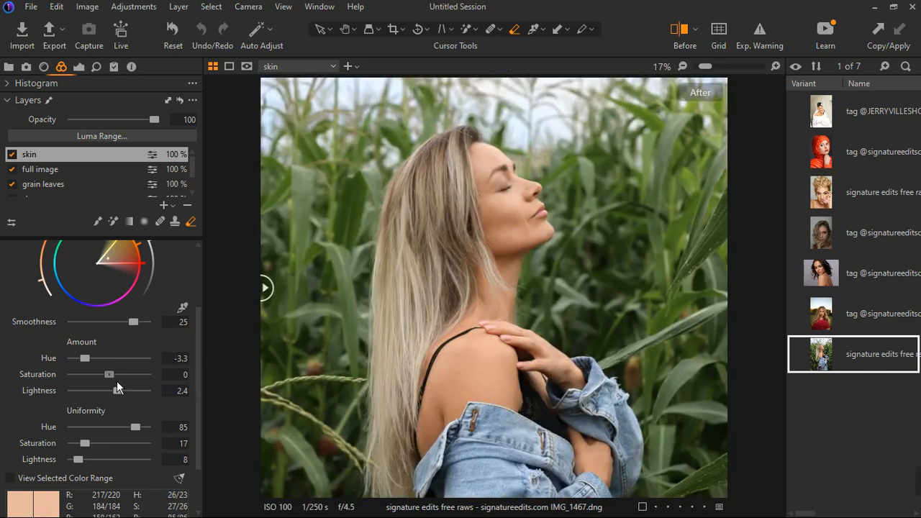
Set the skin layer's Saturation amount to 4.9 and compare the portrait with the layer off and on.
left_click_drag(117, 381, 124, 379)
scroll(479, 370, "down", 3)
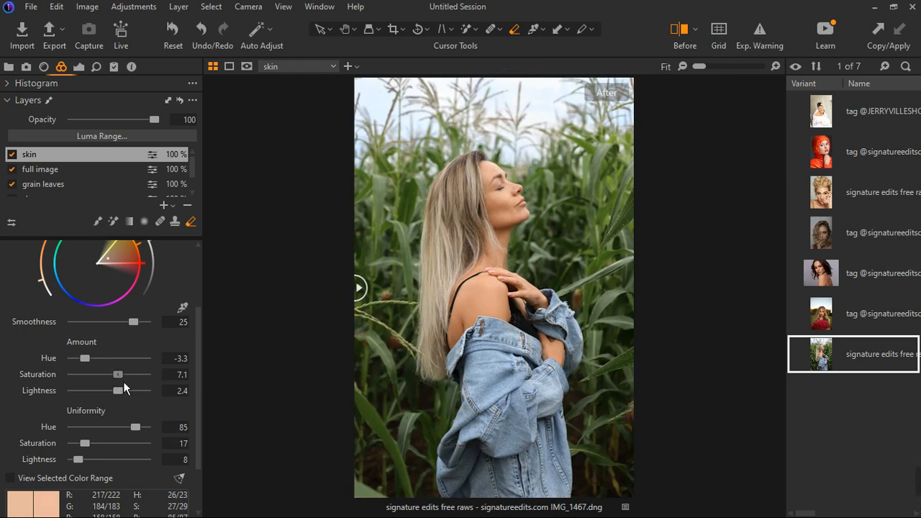
left_click_drag(124, 382, 121, 383)
left_click(16, 157)
left_click(12, 155)
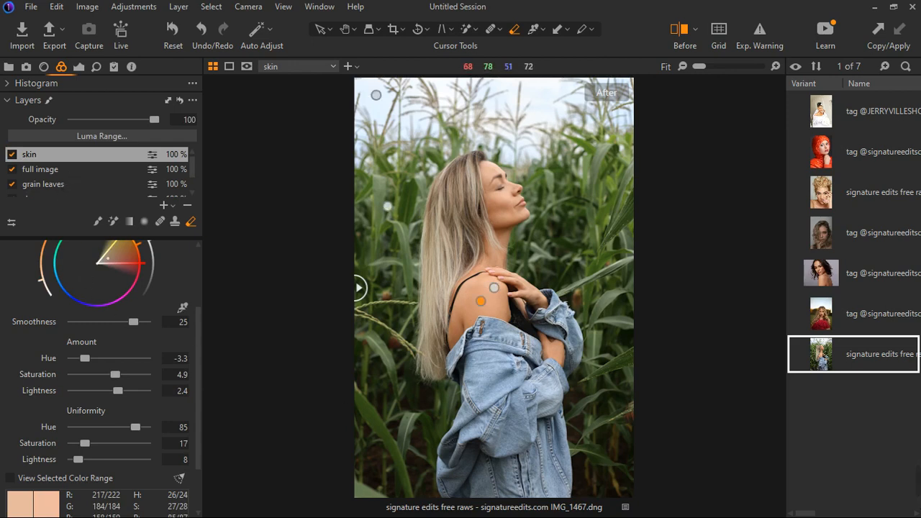
Add a new adjustment layer, mask the denim jacket with the Magic Brush, and check the mask before hiding its overlay.
left_click(171, 206)
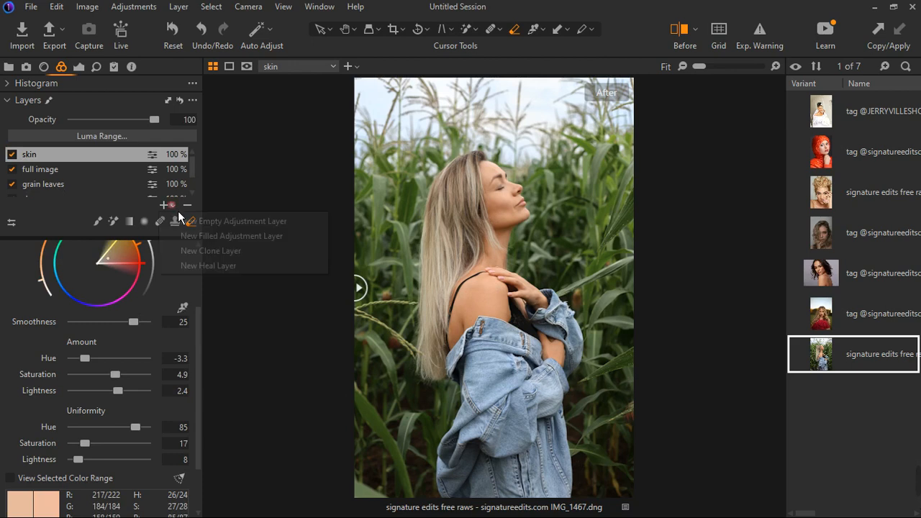
left_click(193, 229)
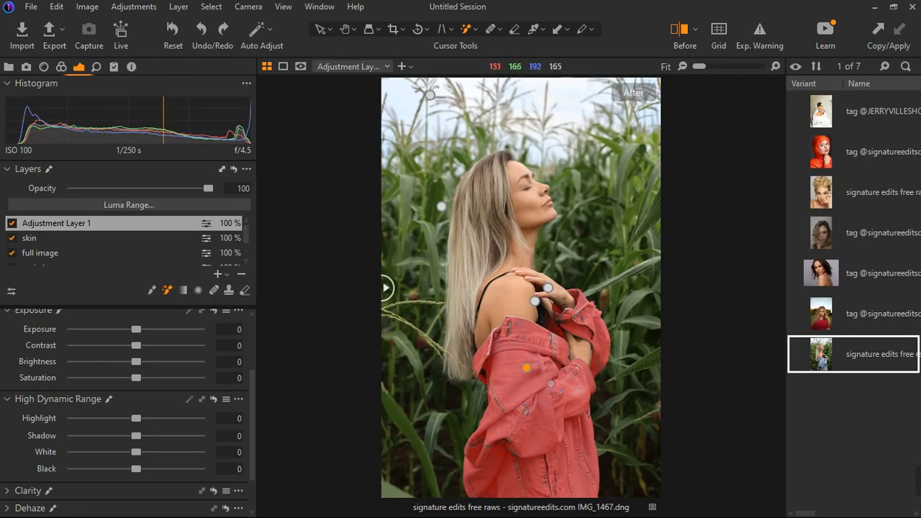
key("m")
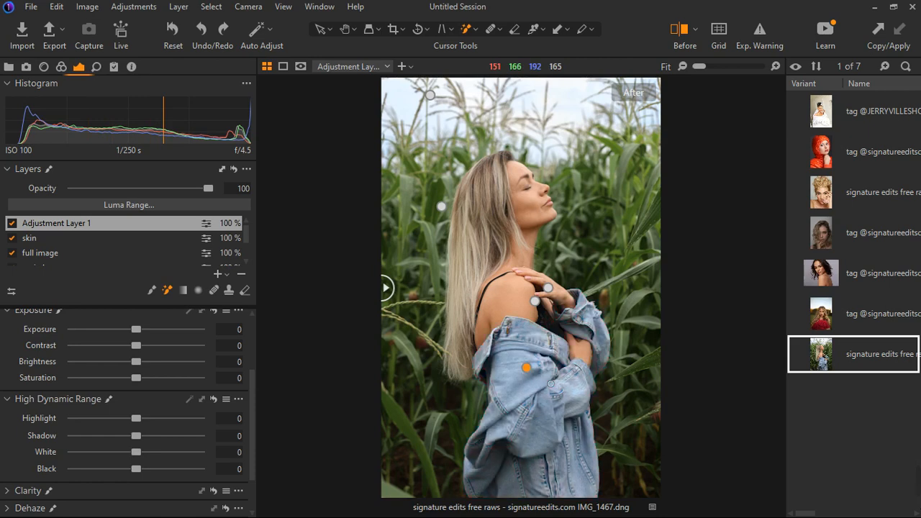
key("m")
key("m")
scroll(536, 273, "up", 2)
scroll(540, 281, "down", 2)
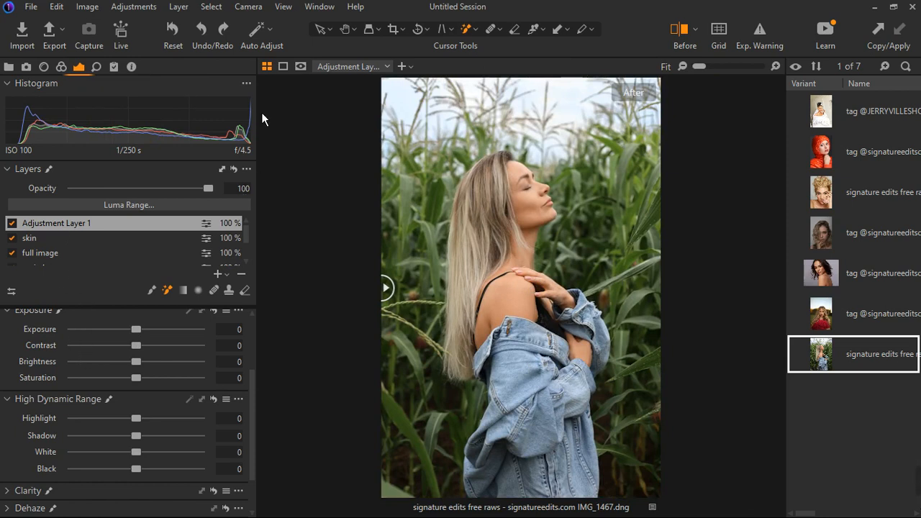
Narrow the tool area and set the jacket layer's White to -29, Brightness to -14, Highlight to 20 and Saturation to 15.
left_click_drag(260, 112, 204, 144)
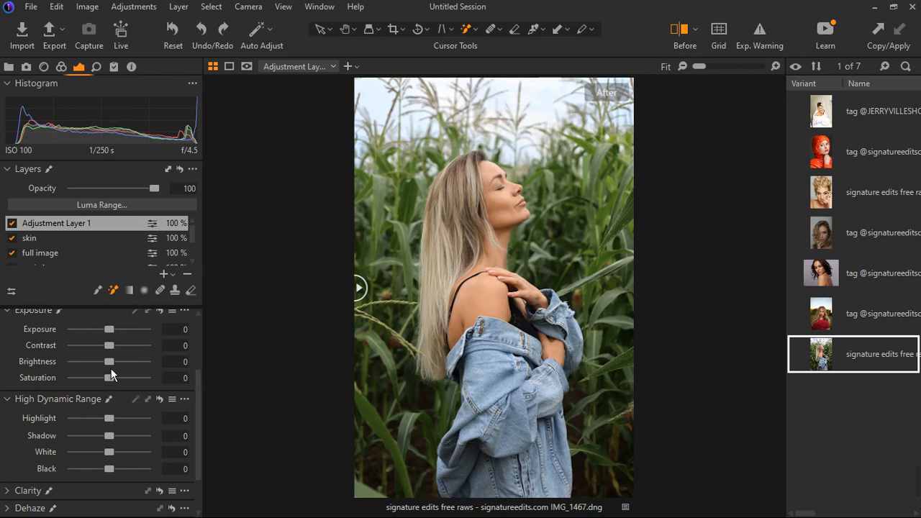
left_click_drag(114, 454, 103, 457)
left_click_drag(116, 366, 103, 372)
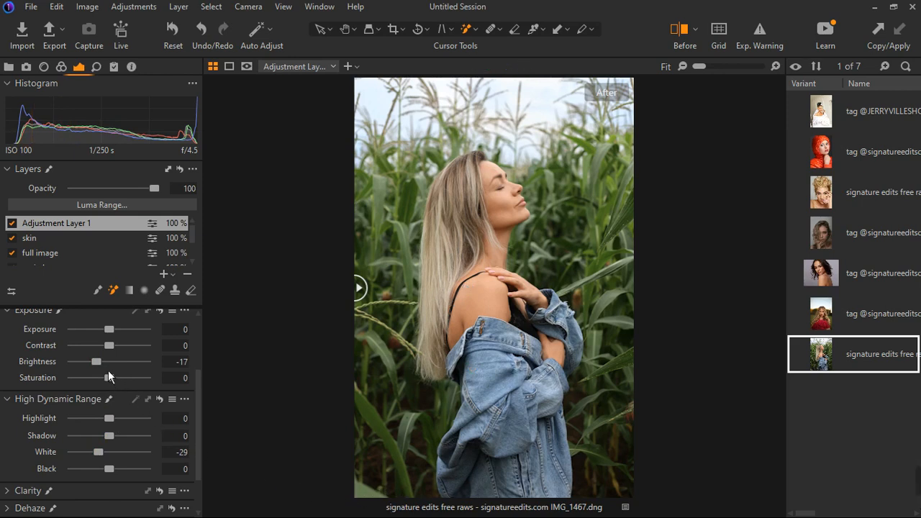
scroll(105, 369, "up", 3)
scroll(120, 424, "up", 5)
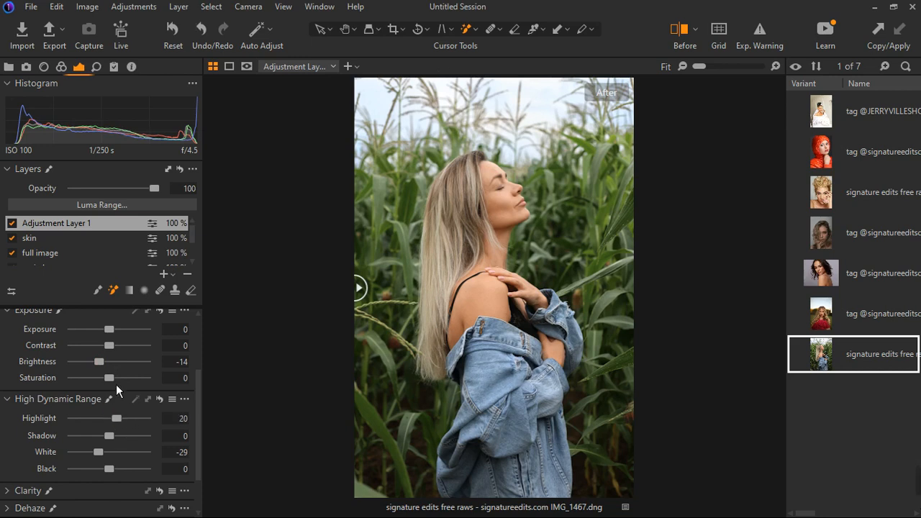
left_click_drag(116, 385, 124, 388)
Add a new filled adjustment layer and rename the denim jacket's layer "jacket".
left_click(178, 280)
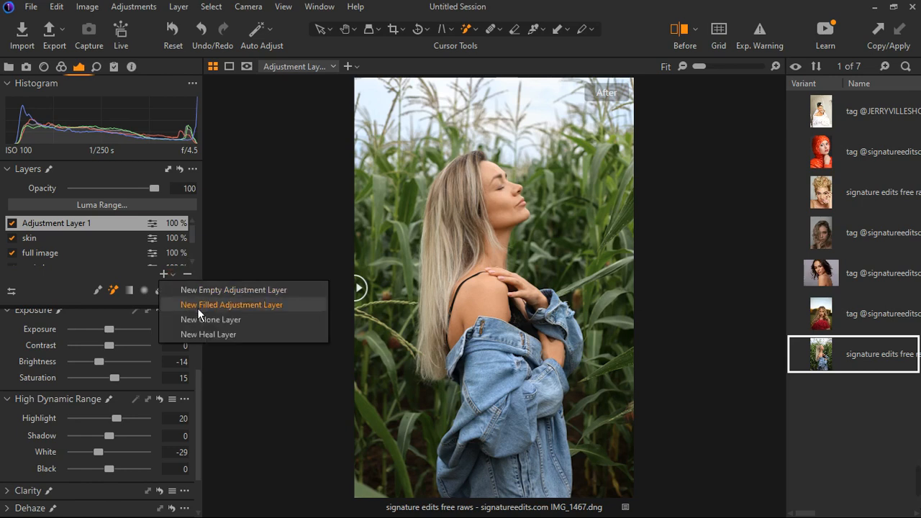
left_click(198, 306)
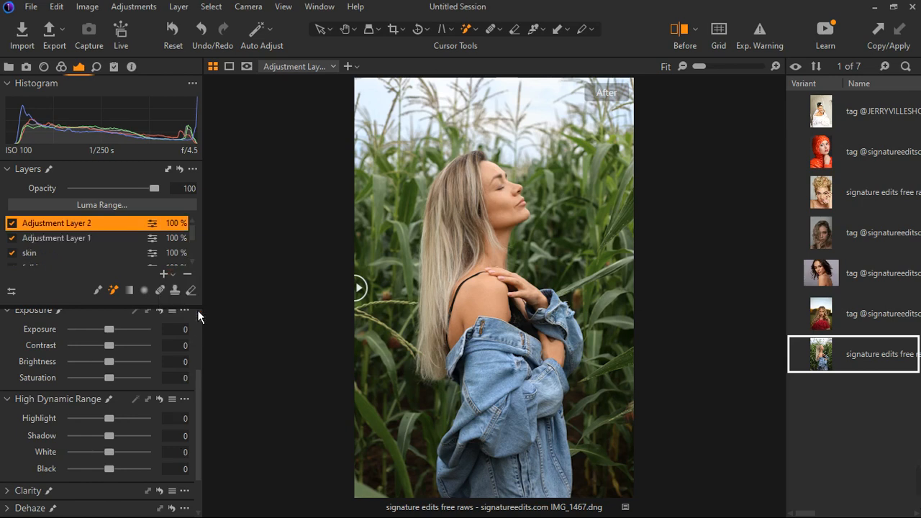
double_click(65, 244)
type("jacket")
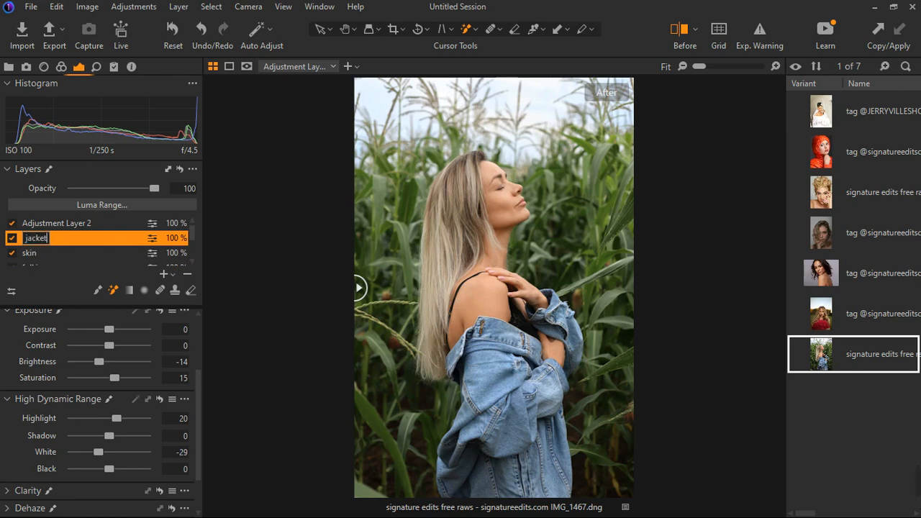
key("Return")
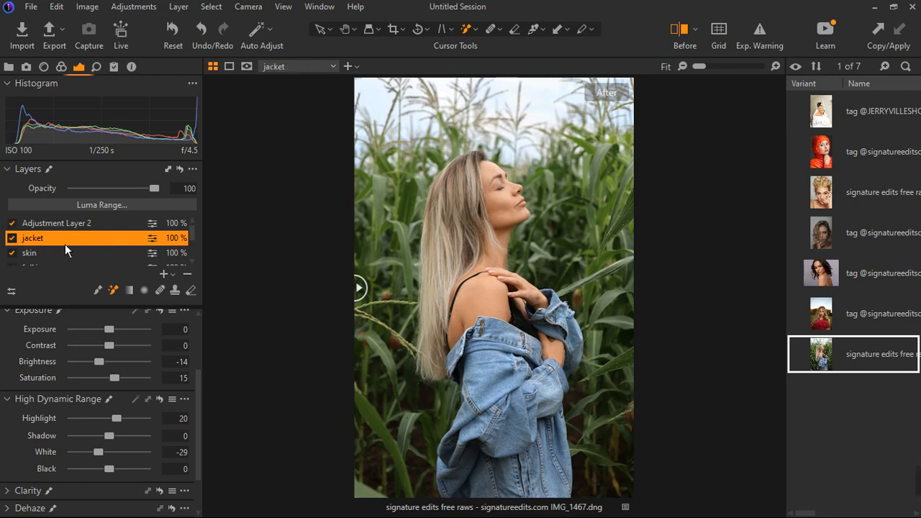
Select Adjustment Layer 2 and rename it "over all".
left_click(72, 223)
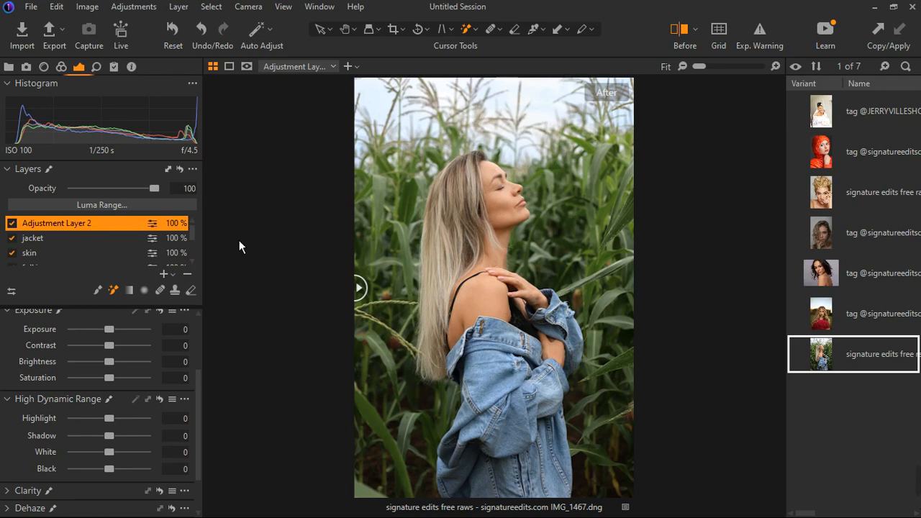
double_click(77, 226)
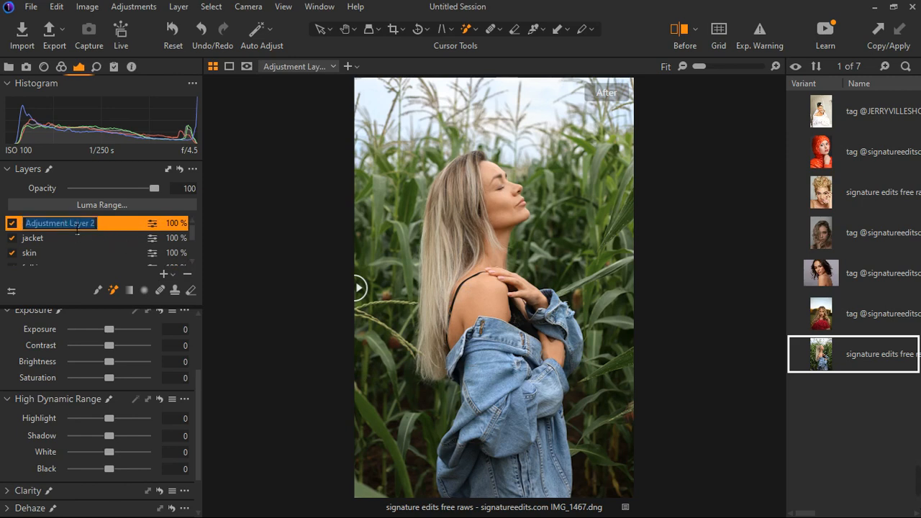
type("over all")
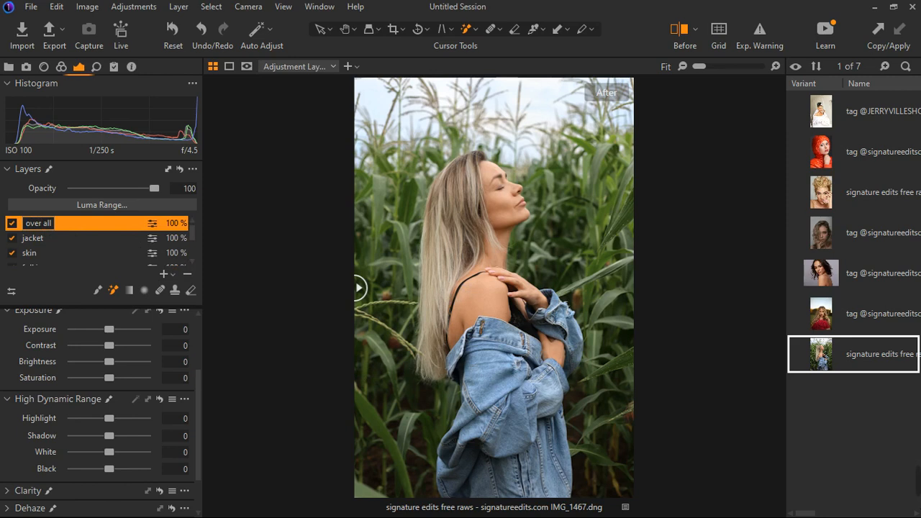
key("Return")
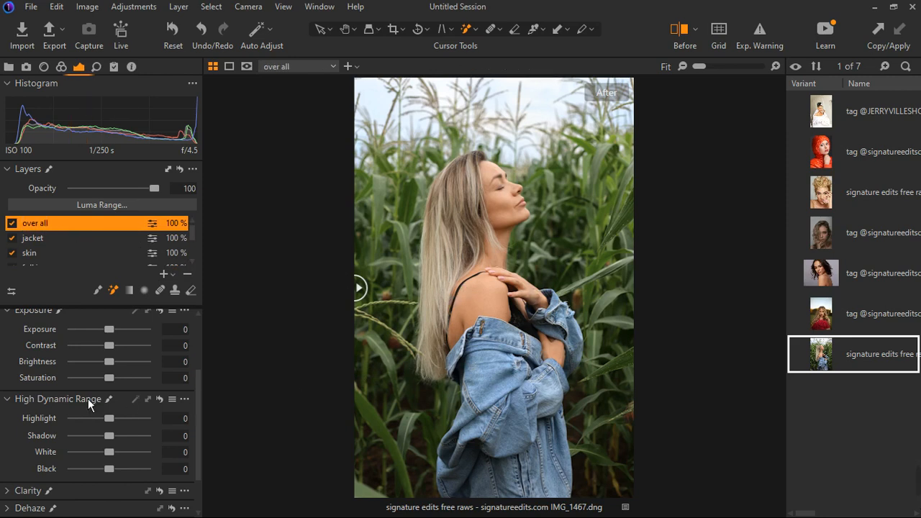
Set the over all layer's Contrast to 6 and compare the portrait with the layer off and on.
mouse_move(87, 399)
left_click(118, 353)
key("Right")
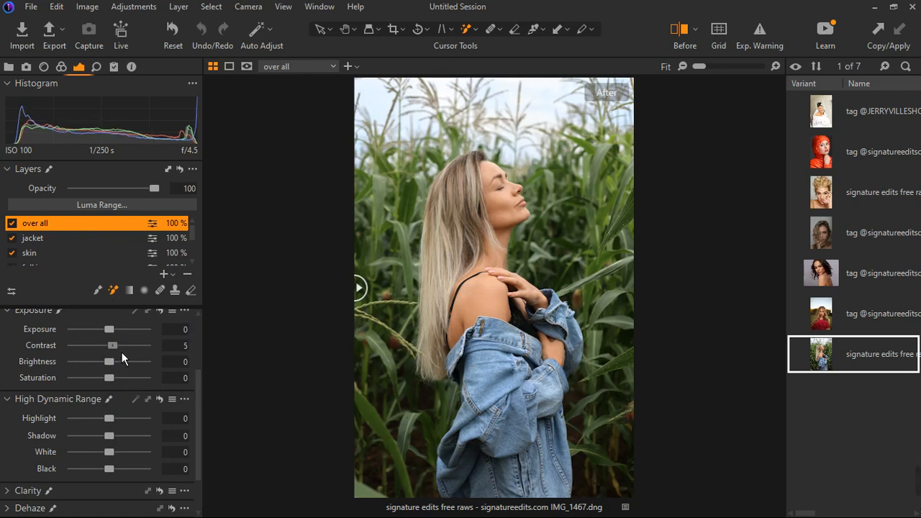
key("Right")
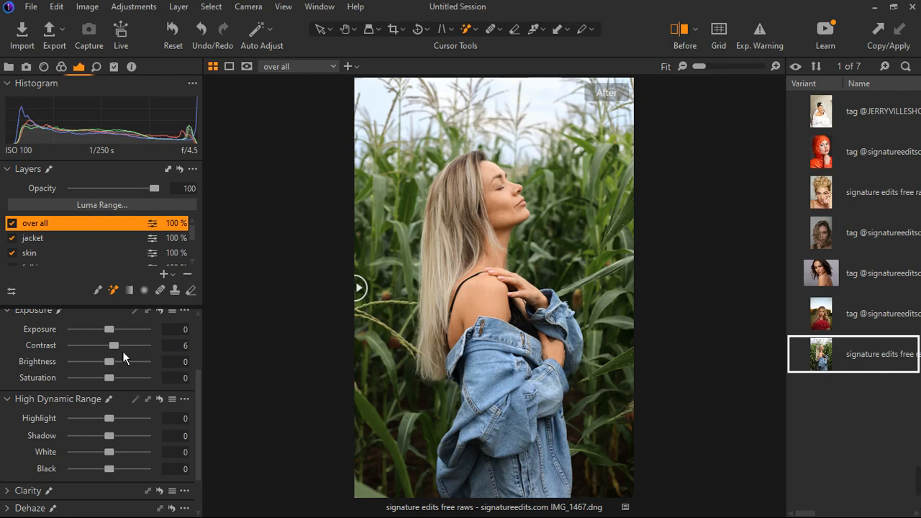
left_click(16, 227)
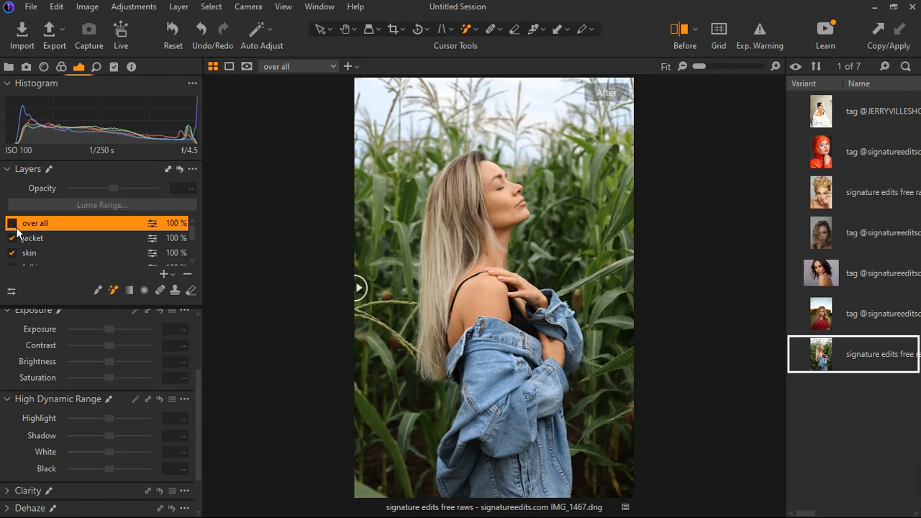
left_click(16, 228)
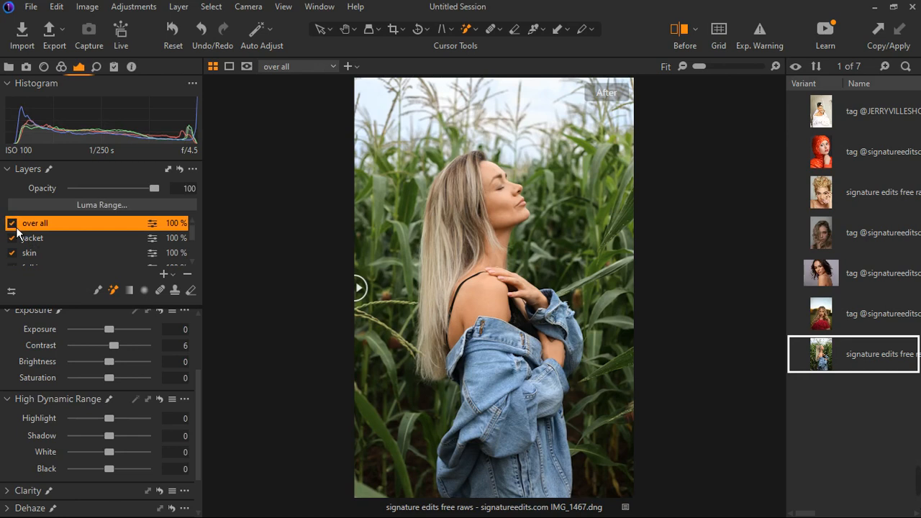
left_click(16, 228)
left_click(16, 228)
Set the over all layer's Shadow to -5, Black to -5, Contrast to 7 and Saturation to 2, leaving Highlight at 0.
left_click_drag(117, 426, 115, 424)
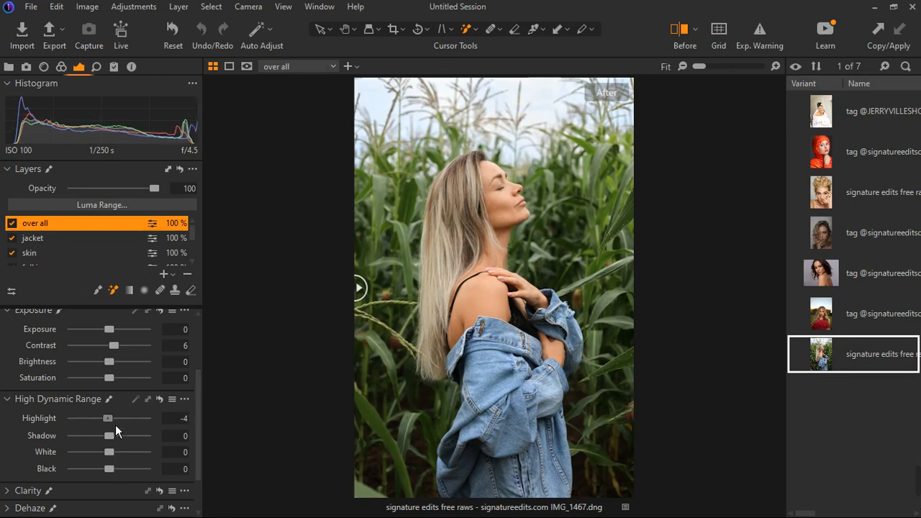
double_click(115, 425)
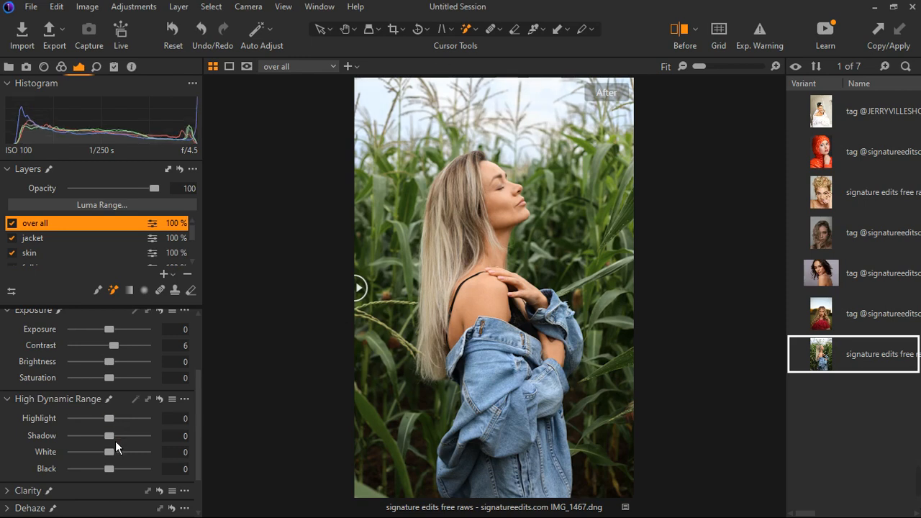
left_click_drag(115, 441, 113, 442)
left_click_drag(115, 474, 115, 474)
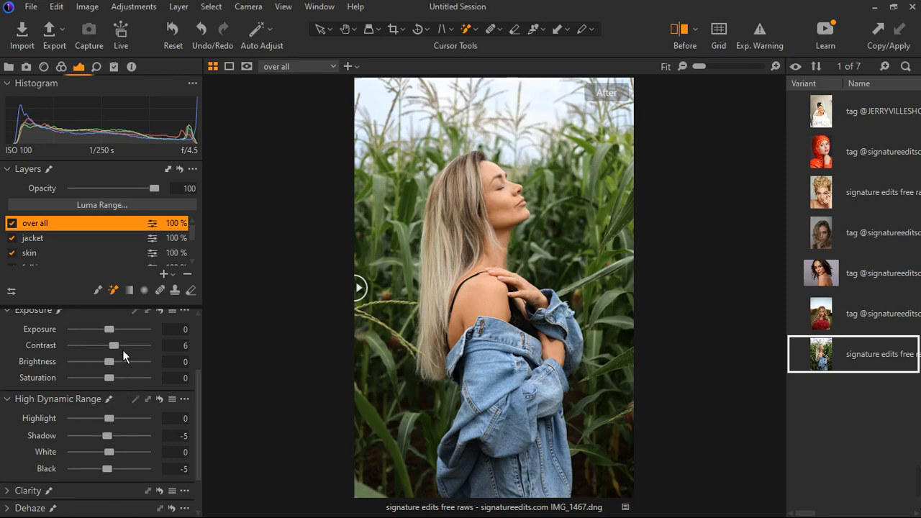
left_click_drag(123, 349, 125, 350)
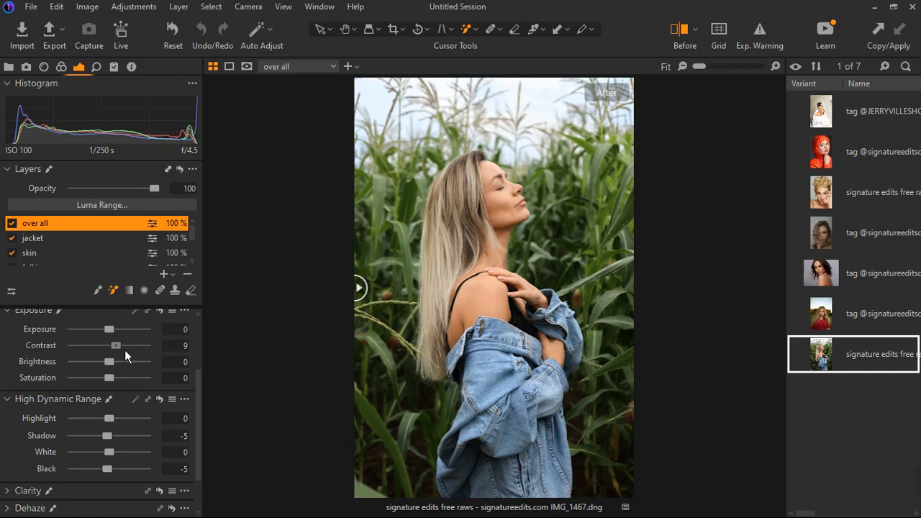
left_click_drag(124, 350, 123, 350)
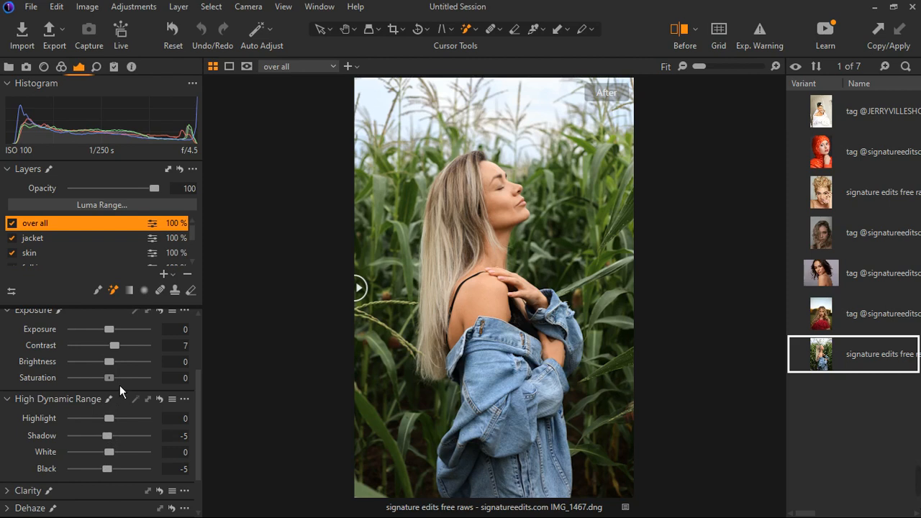
left_click_drag(119, 385, 120, 385)
Compare the portrait with all of the over all layer's adjustments switched off and on.
left_click(21, 227)
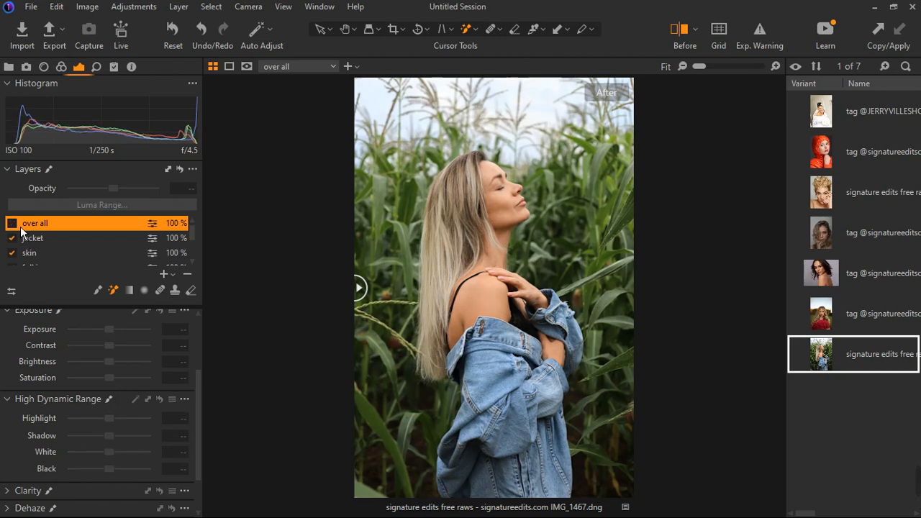
left_click(21, 228)
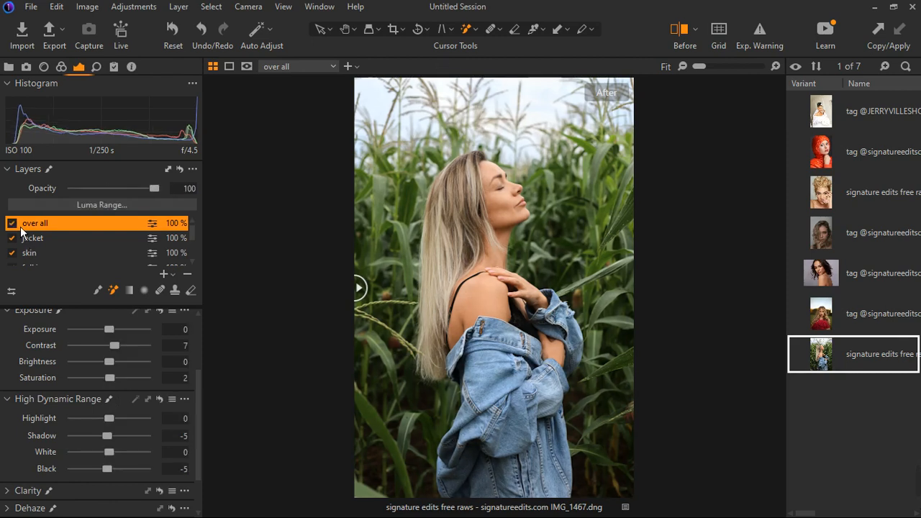
left_click(21, 229)
left_click(21, 228)
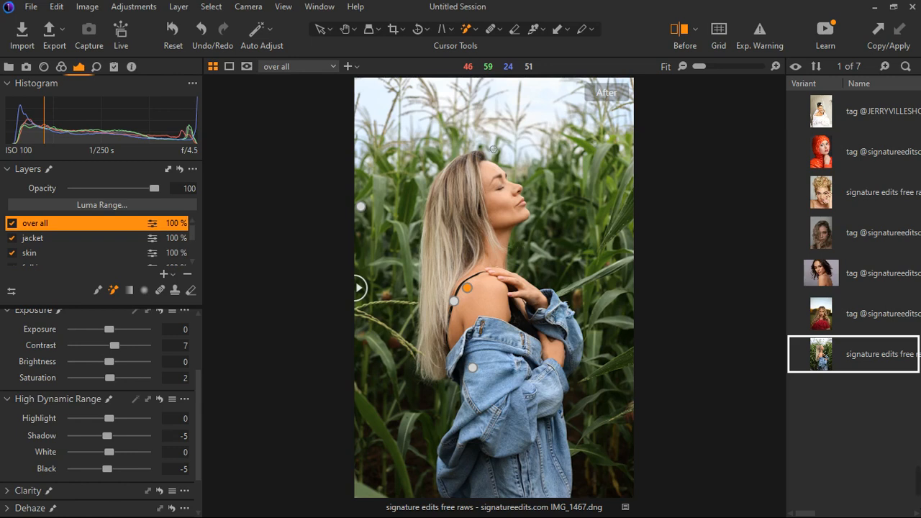
Compare the portrait before and after the edits with the split view, and inspect the face up close.
left_click(682, 38)
left_click_drag(493, 288, 310, 314)
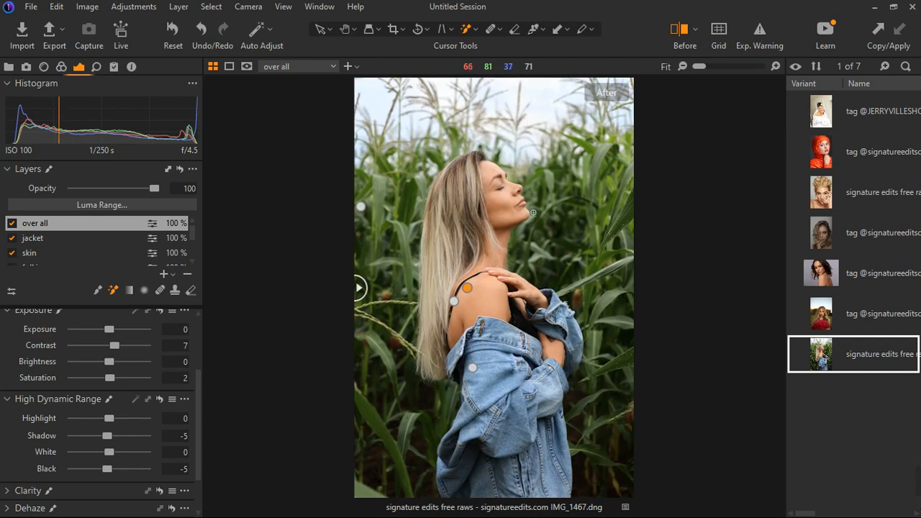
scroll(531, 202, "up", 2)
scroll(532, 202, "up", 1)
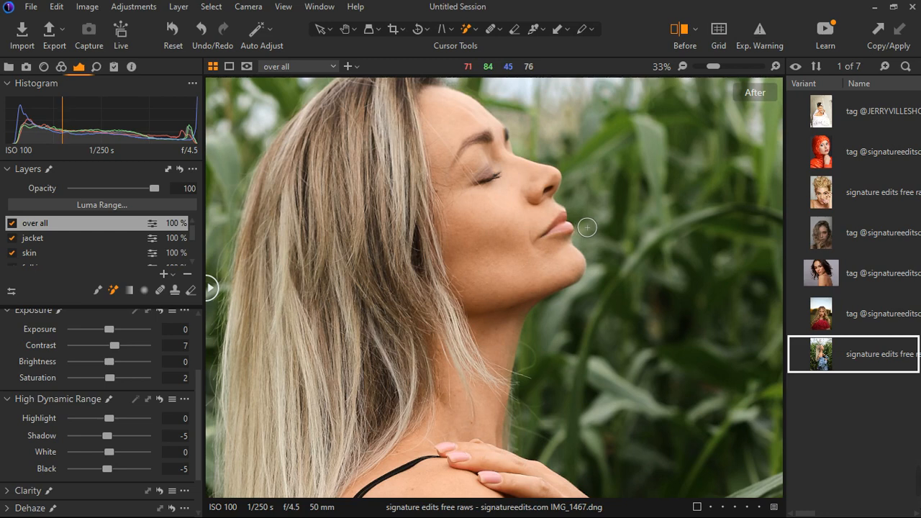
scroll(570, 236, "down", 3)
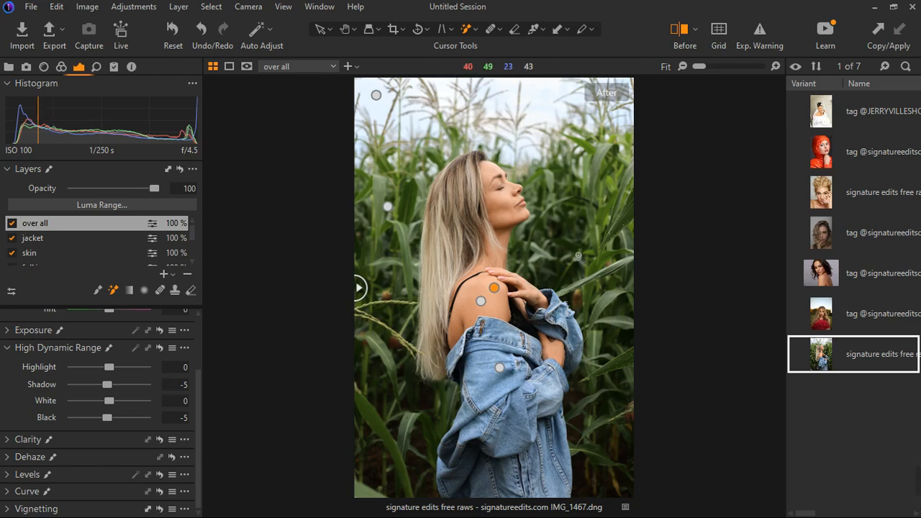
Select the grain leaves layer and compare the portrait with it switched off and on.
scroll(37, 258, "down", 4)
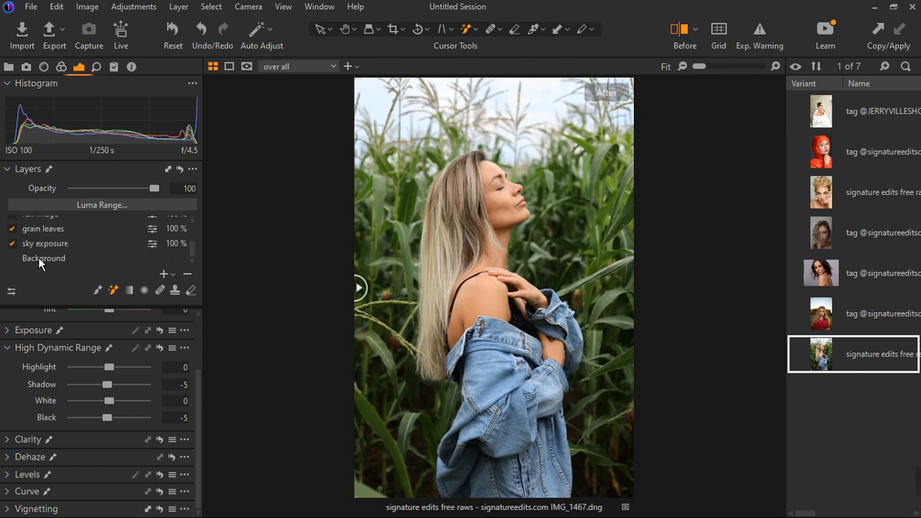
scroll(51, 250, "up", 3)
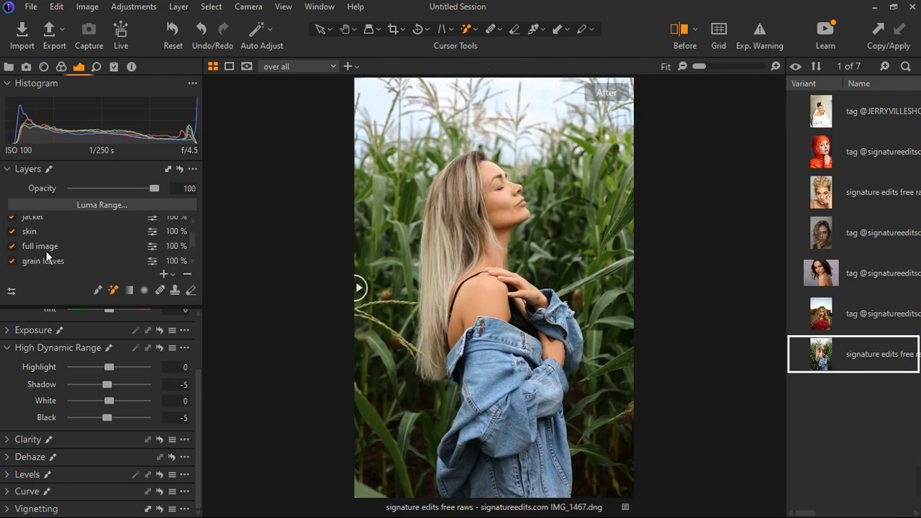
scroll(56, 251, "down", 2)
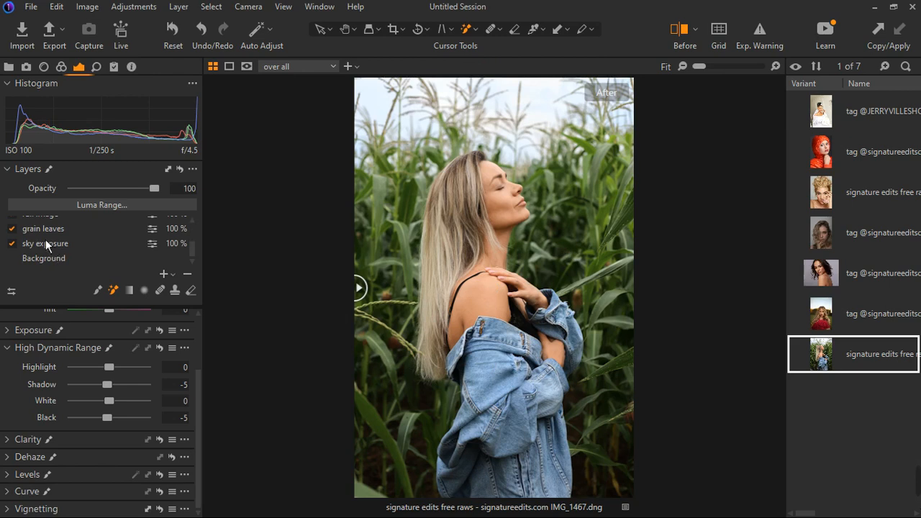
left_click(19, 228)
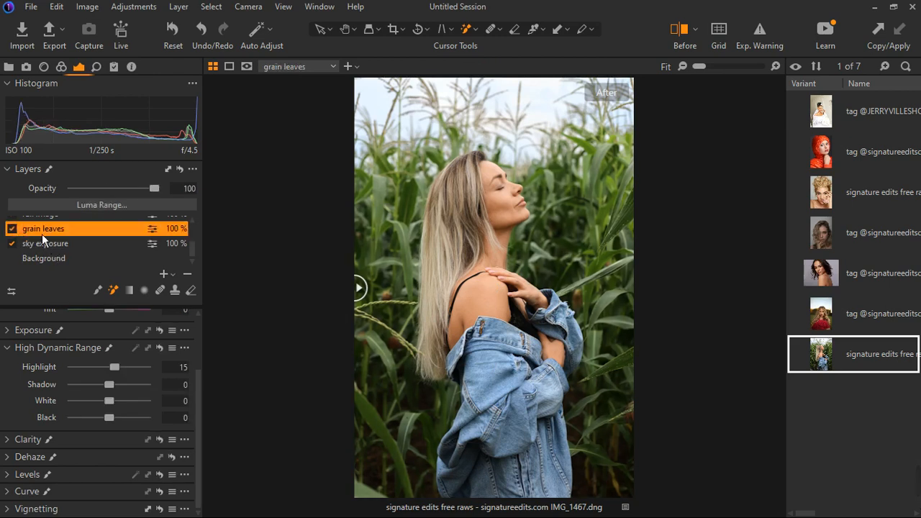
left_click(16, 233)
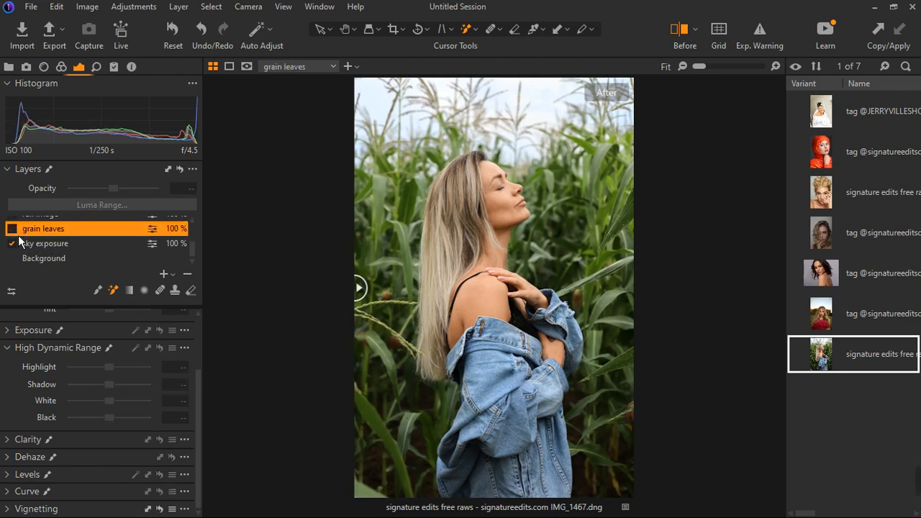
left_click(18, 234)
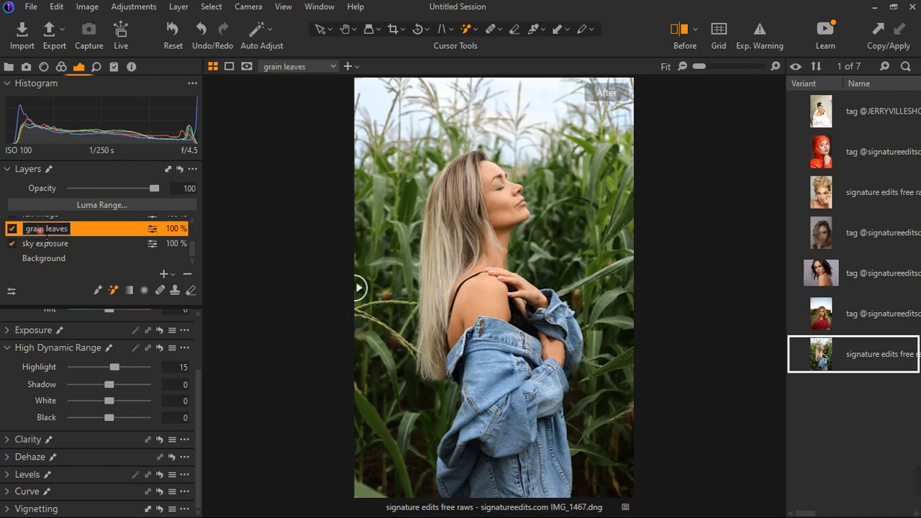
left_click(93, 241)
Soften the grain leaves layer by setting Clarity to -55 and Structure to -65, keeping the Natural method.
left_click(15, 441)
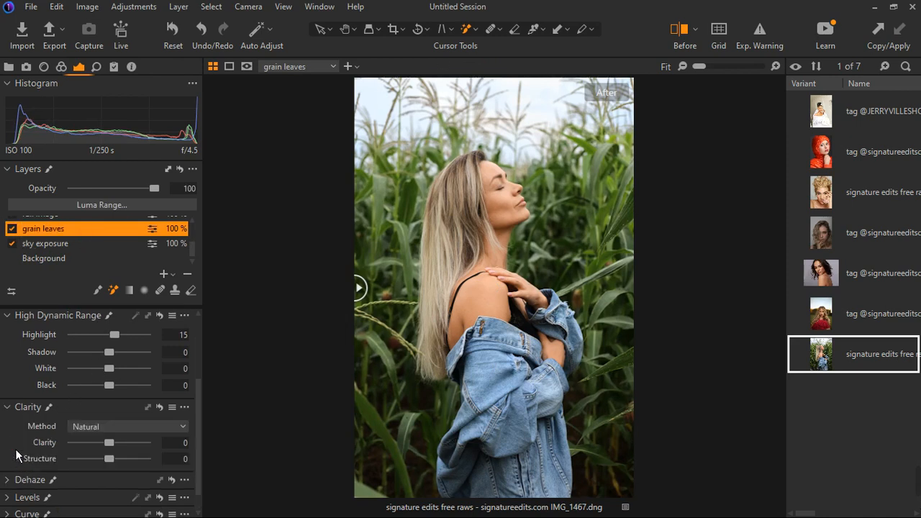
scroll(86, 450, "down", 1)
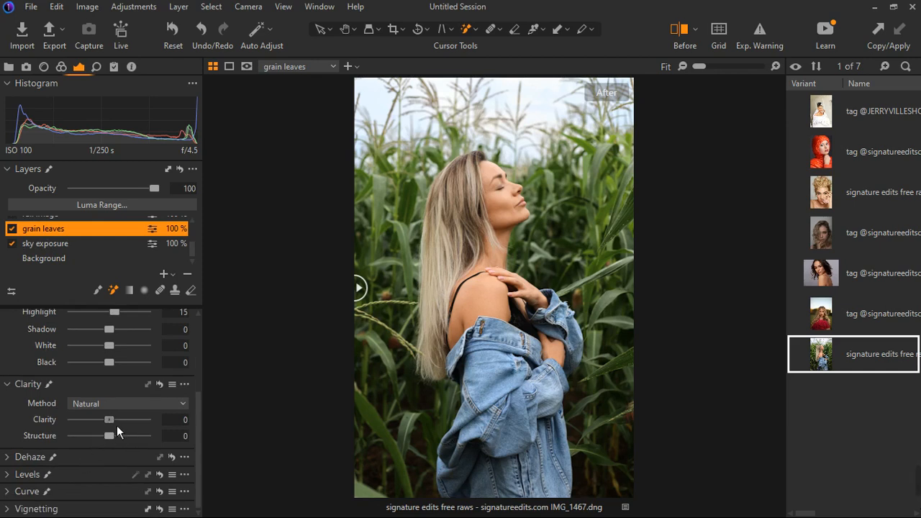
left_click_drag(118, 427, 69, 428)
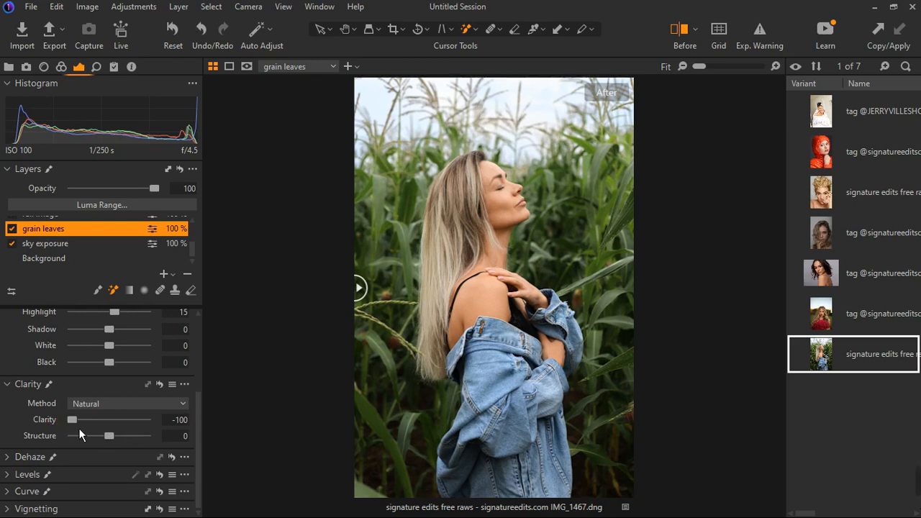
double_click(72, 420)
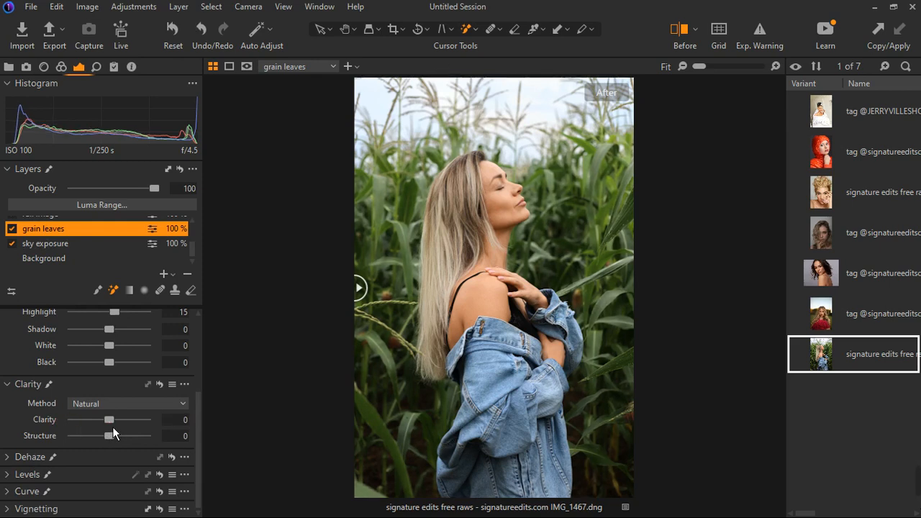
left_click_drag(112, 427, 83, 438)
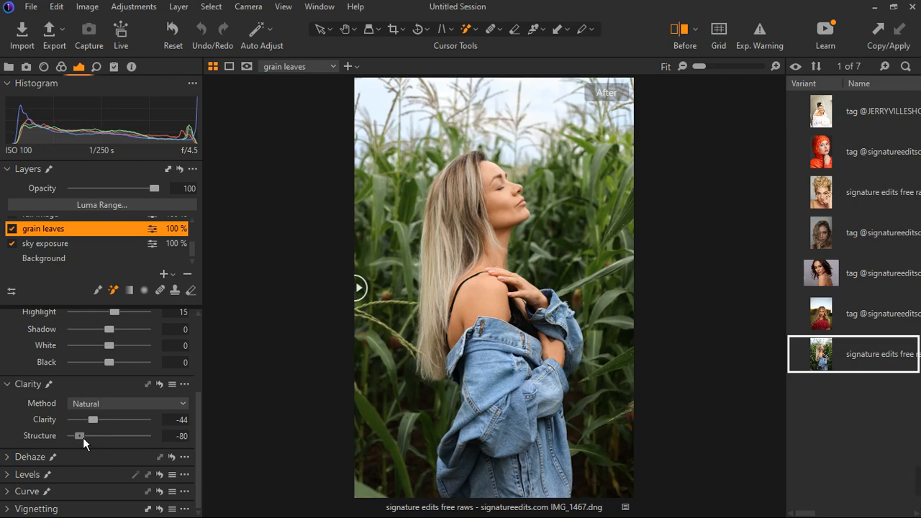
left_click_drag(83, 438, 92, 427)
left_click(172, 408)
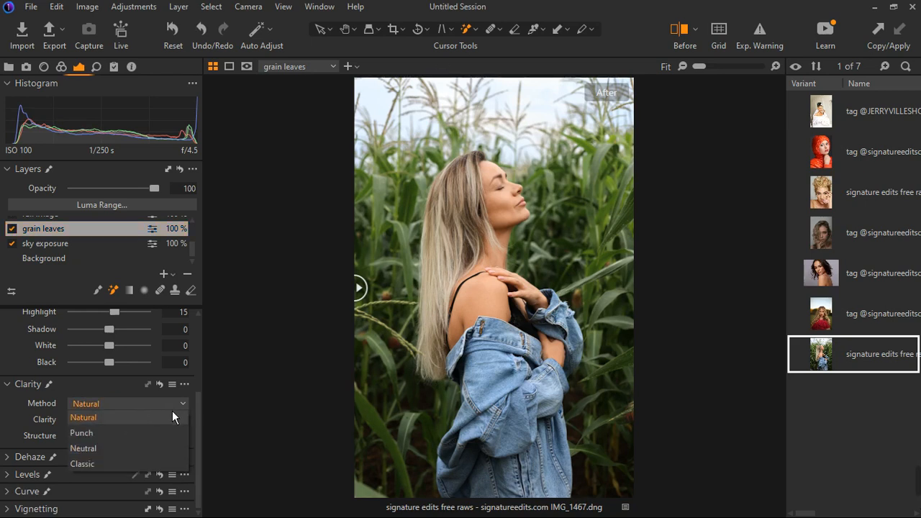
left_click(173, 413)
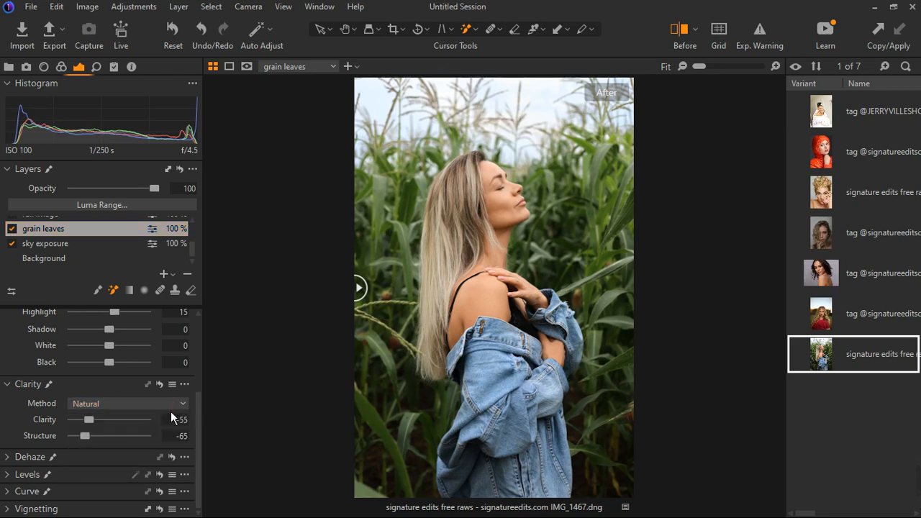